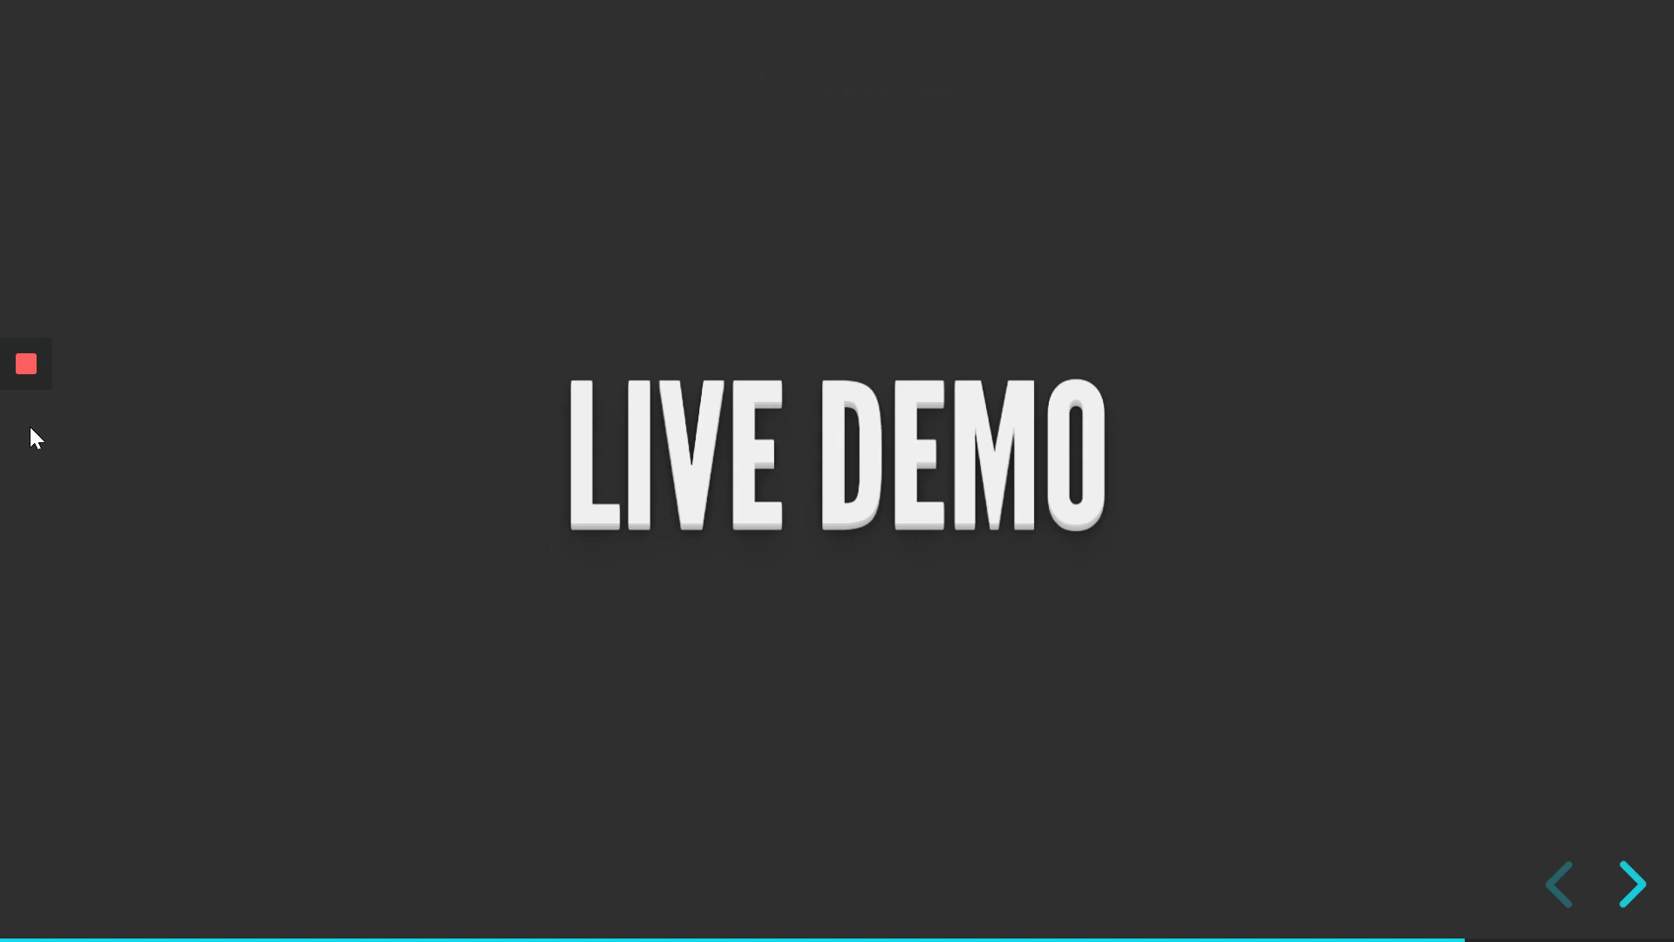
- Browse the Dashboard, Invoices and Sync Invoices sections, then return to GSTINs to add one
{"action": "key", "text": "alt+Tab"}
{"action": "mouse_move", "coordinate": [23, 364]}
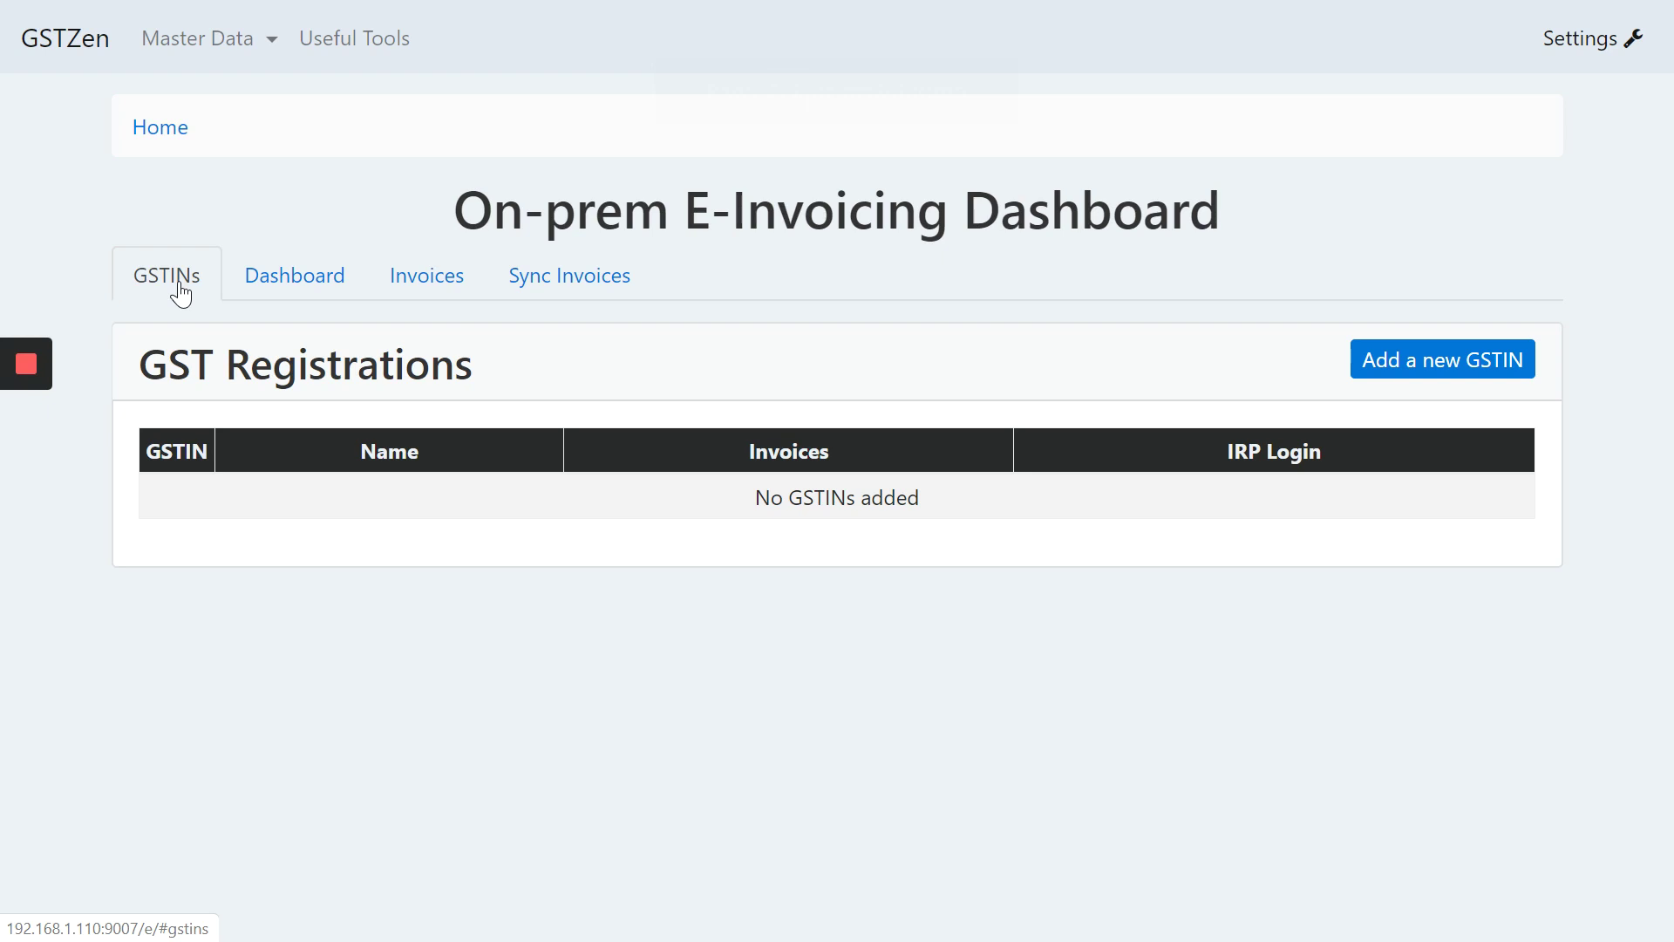
{"action": "left_click", "coordinate": [297, 280]}
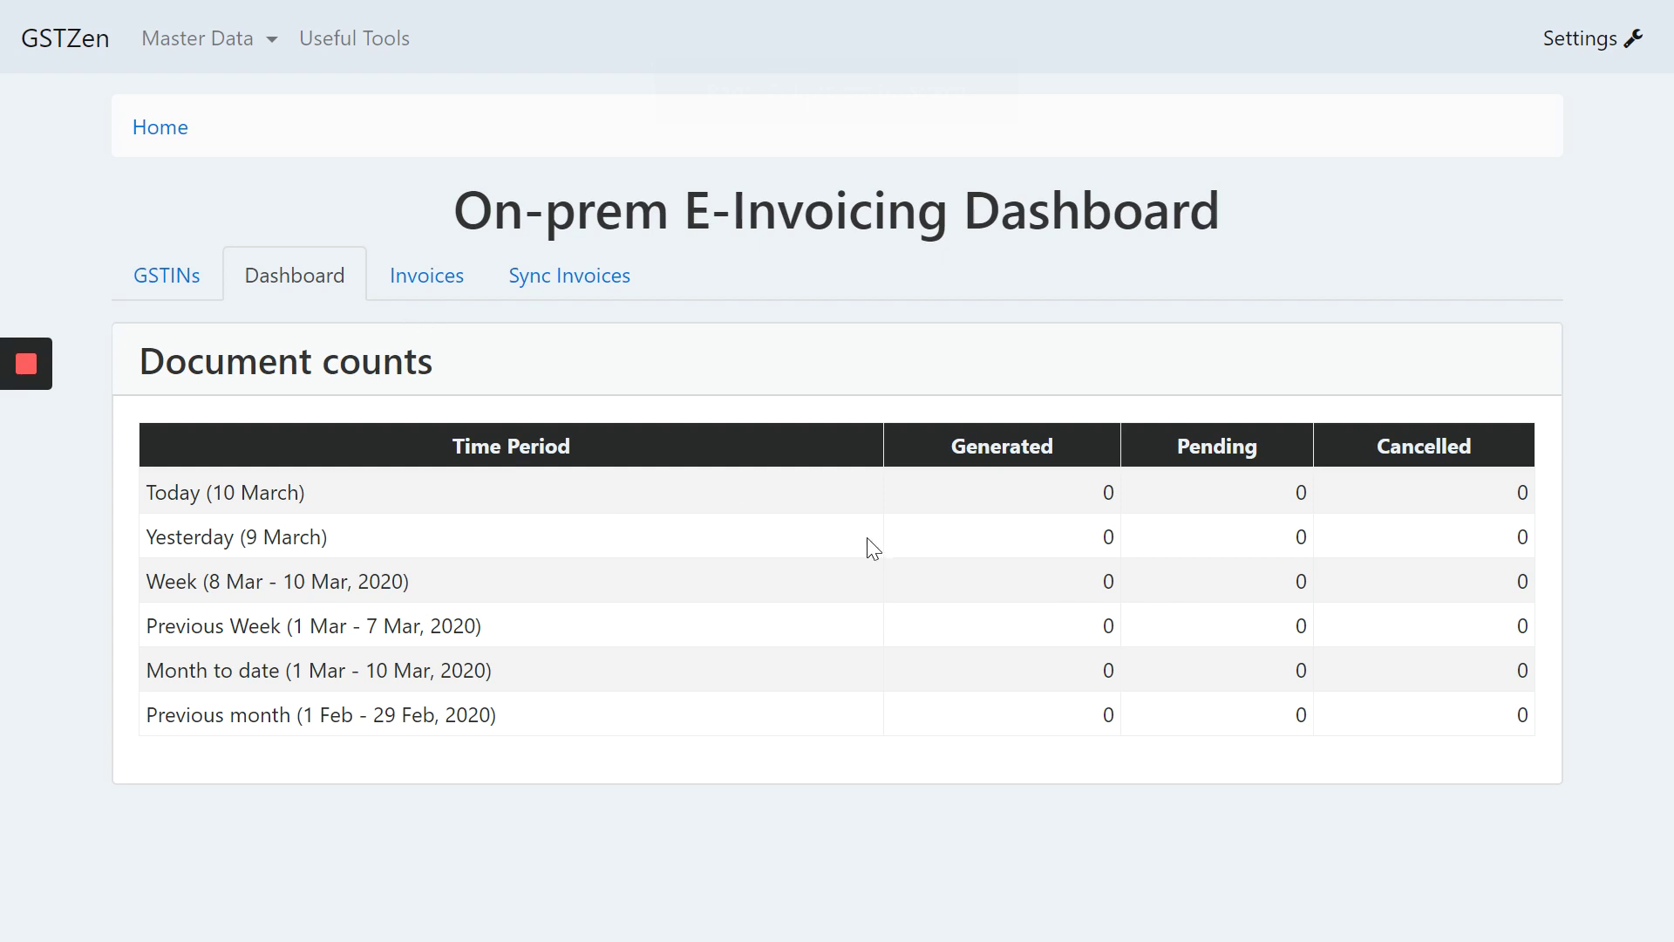
{"action": "left_click", "coordinate": [422, 293]}
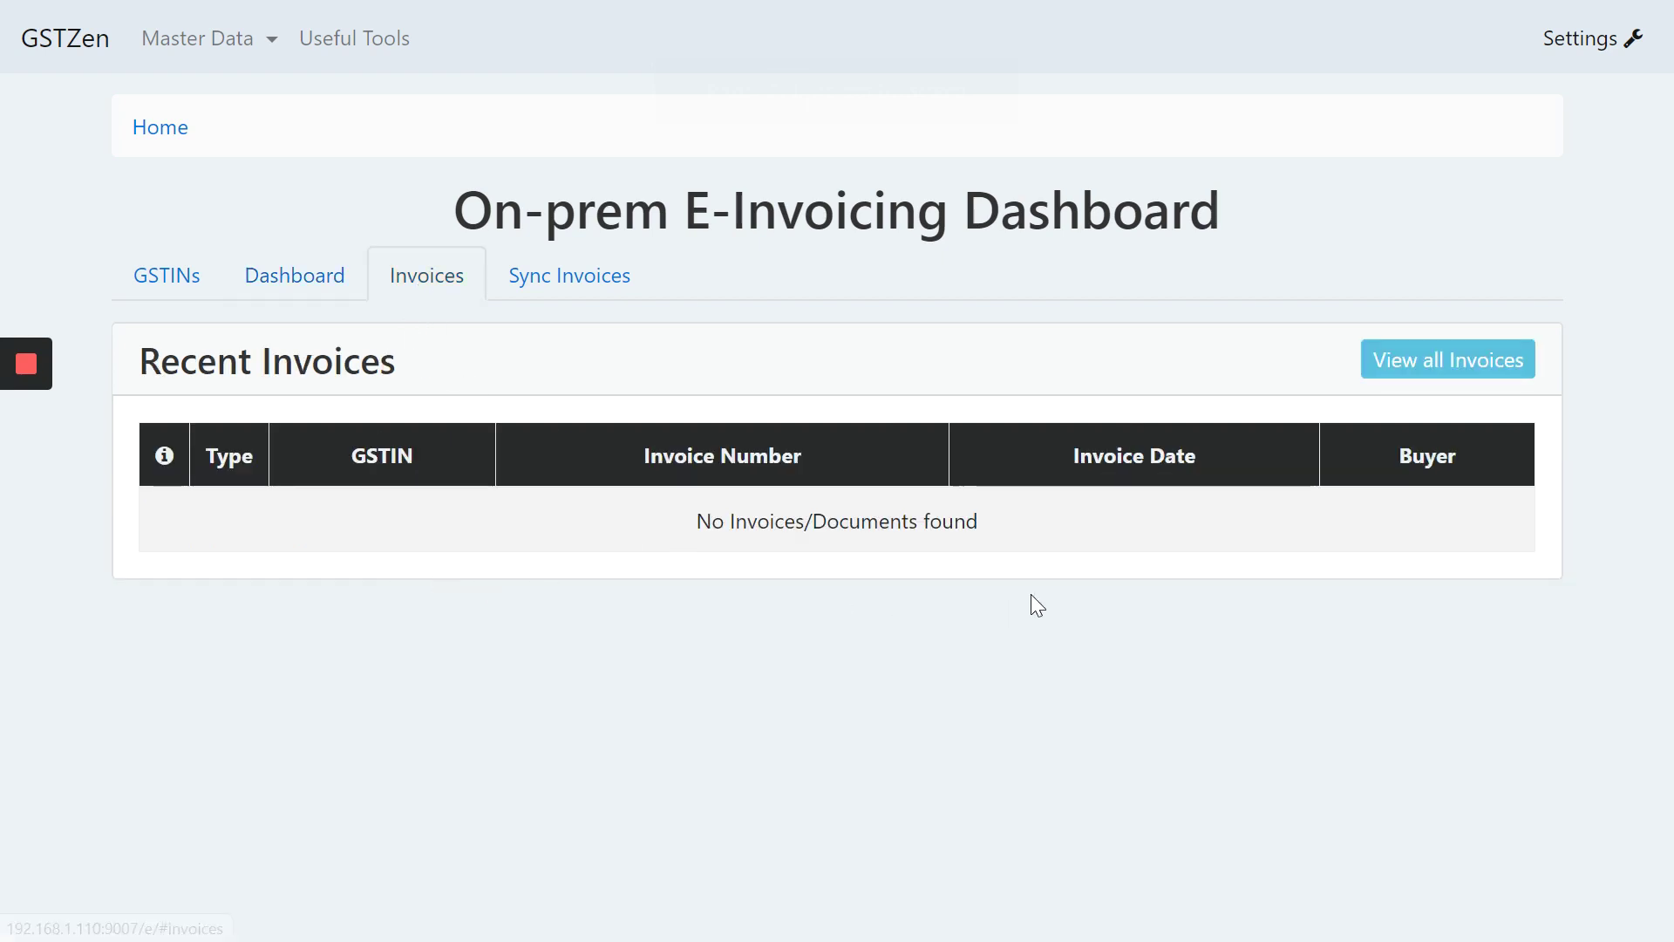
{"action": "left_click", "coordinate": [571, 280]}
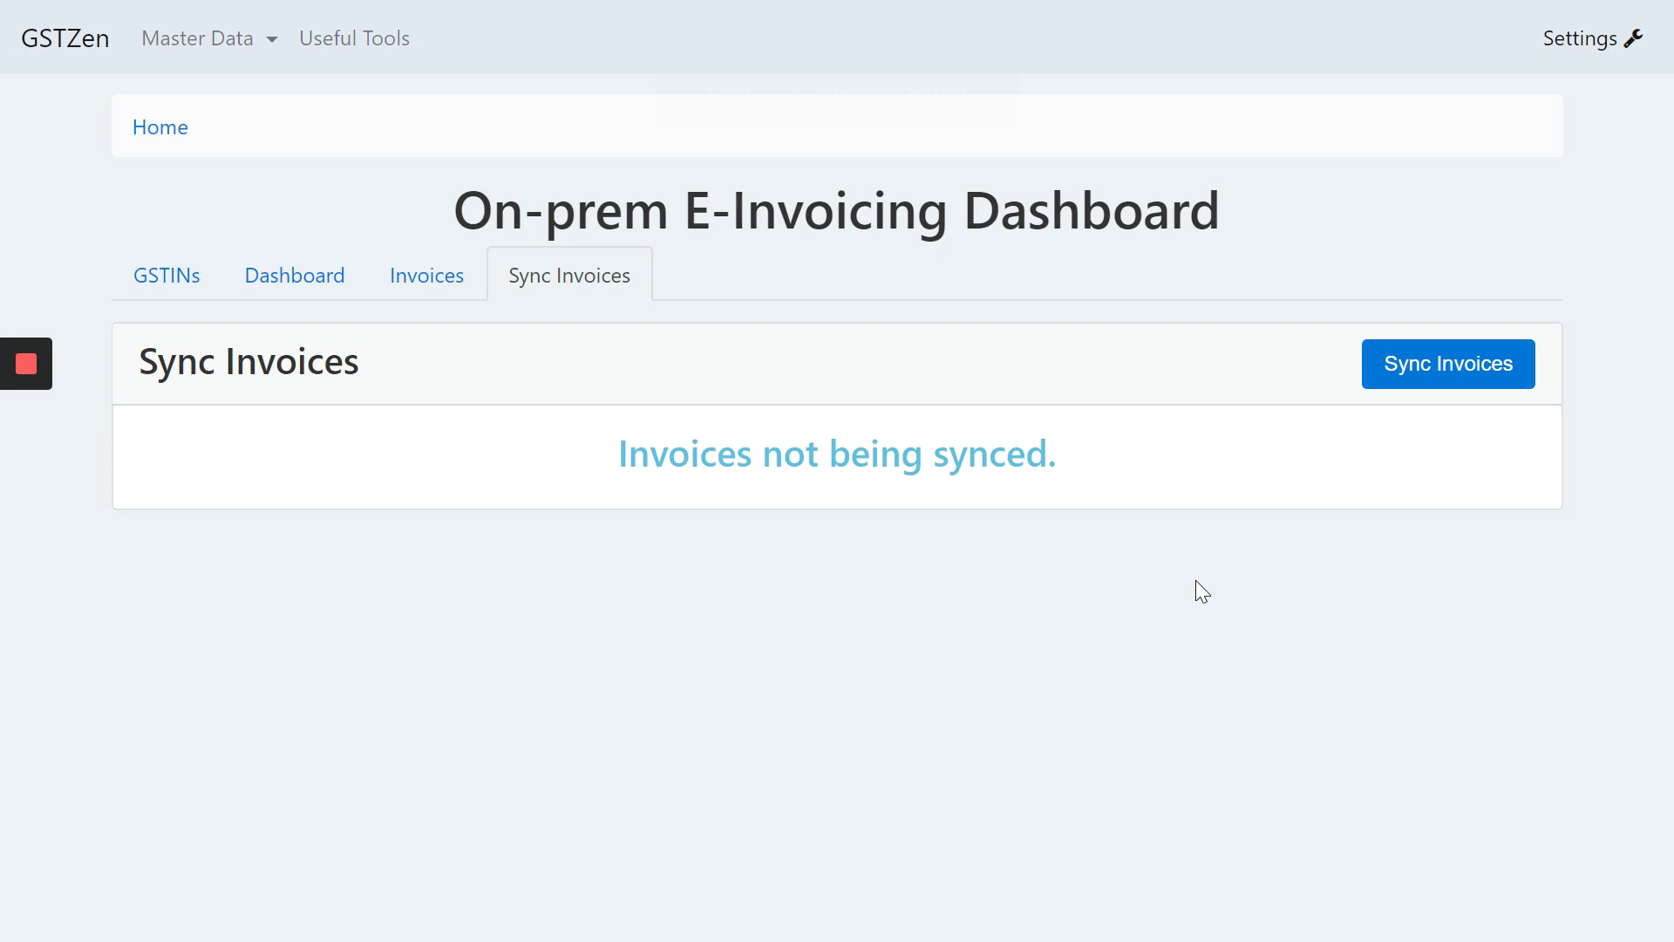
{"action": "left_click", "coordinate": [166, 281]}
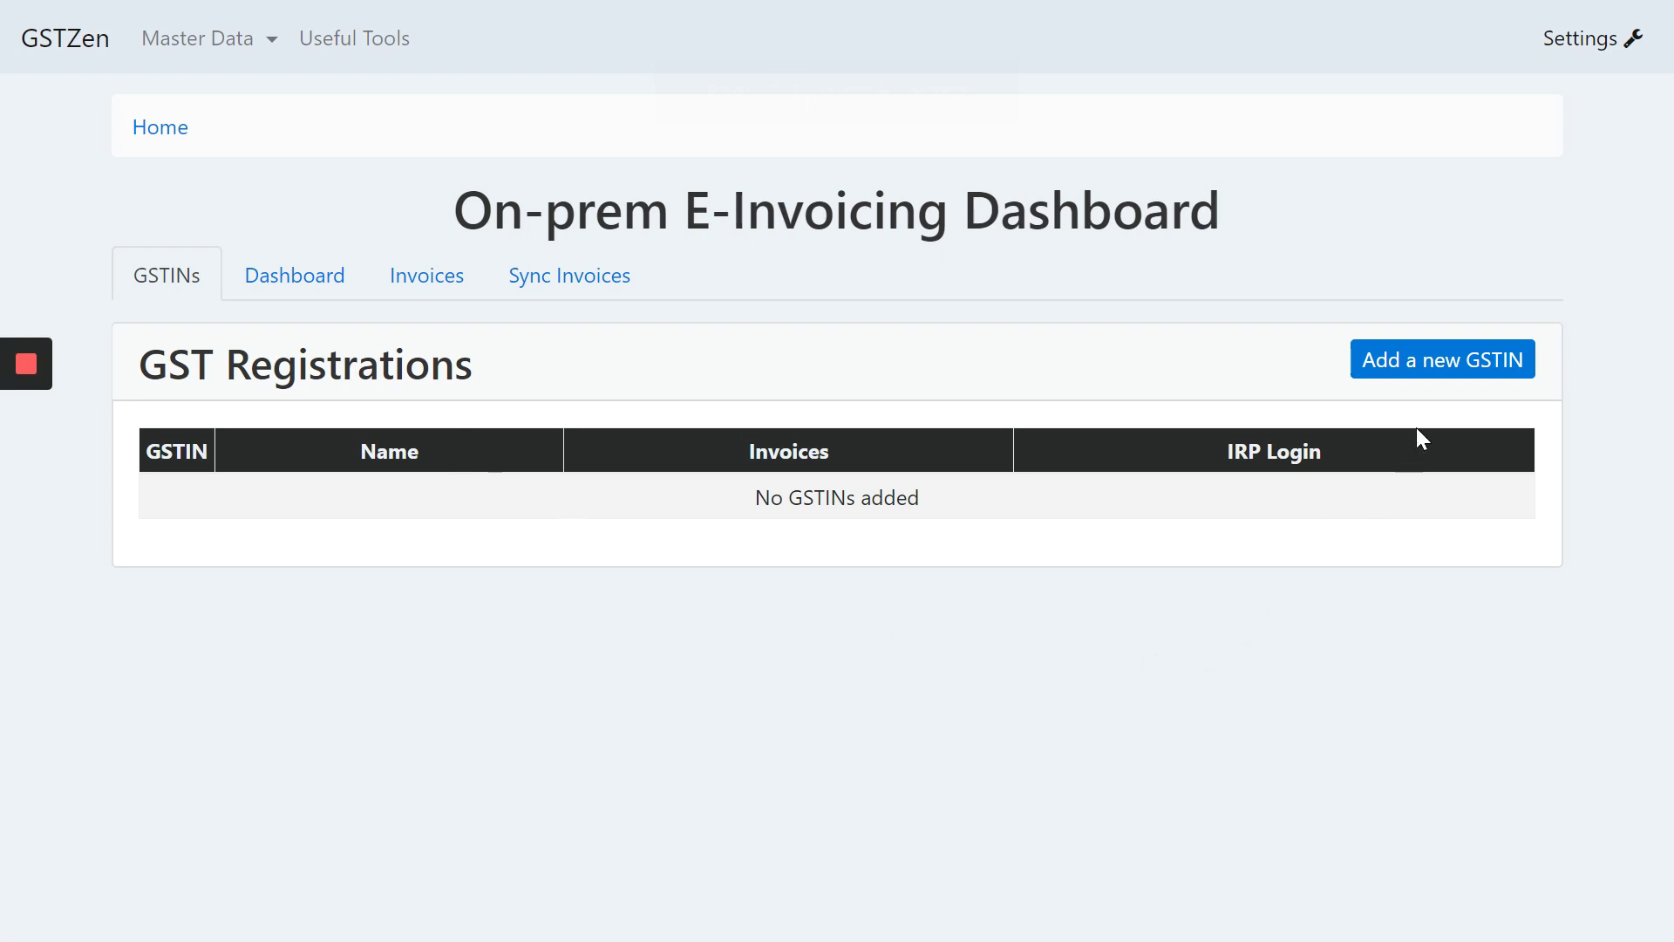
{"action": "left_click", "coordinate": [1423, 373]}
- Add the company's GSTIN with taxpayer name GSTZEN DEMO LIMITED, save it, and return Home
{"action": "left_click", "coordinate": [320, 284]}
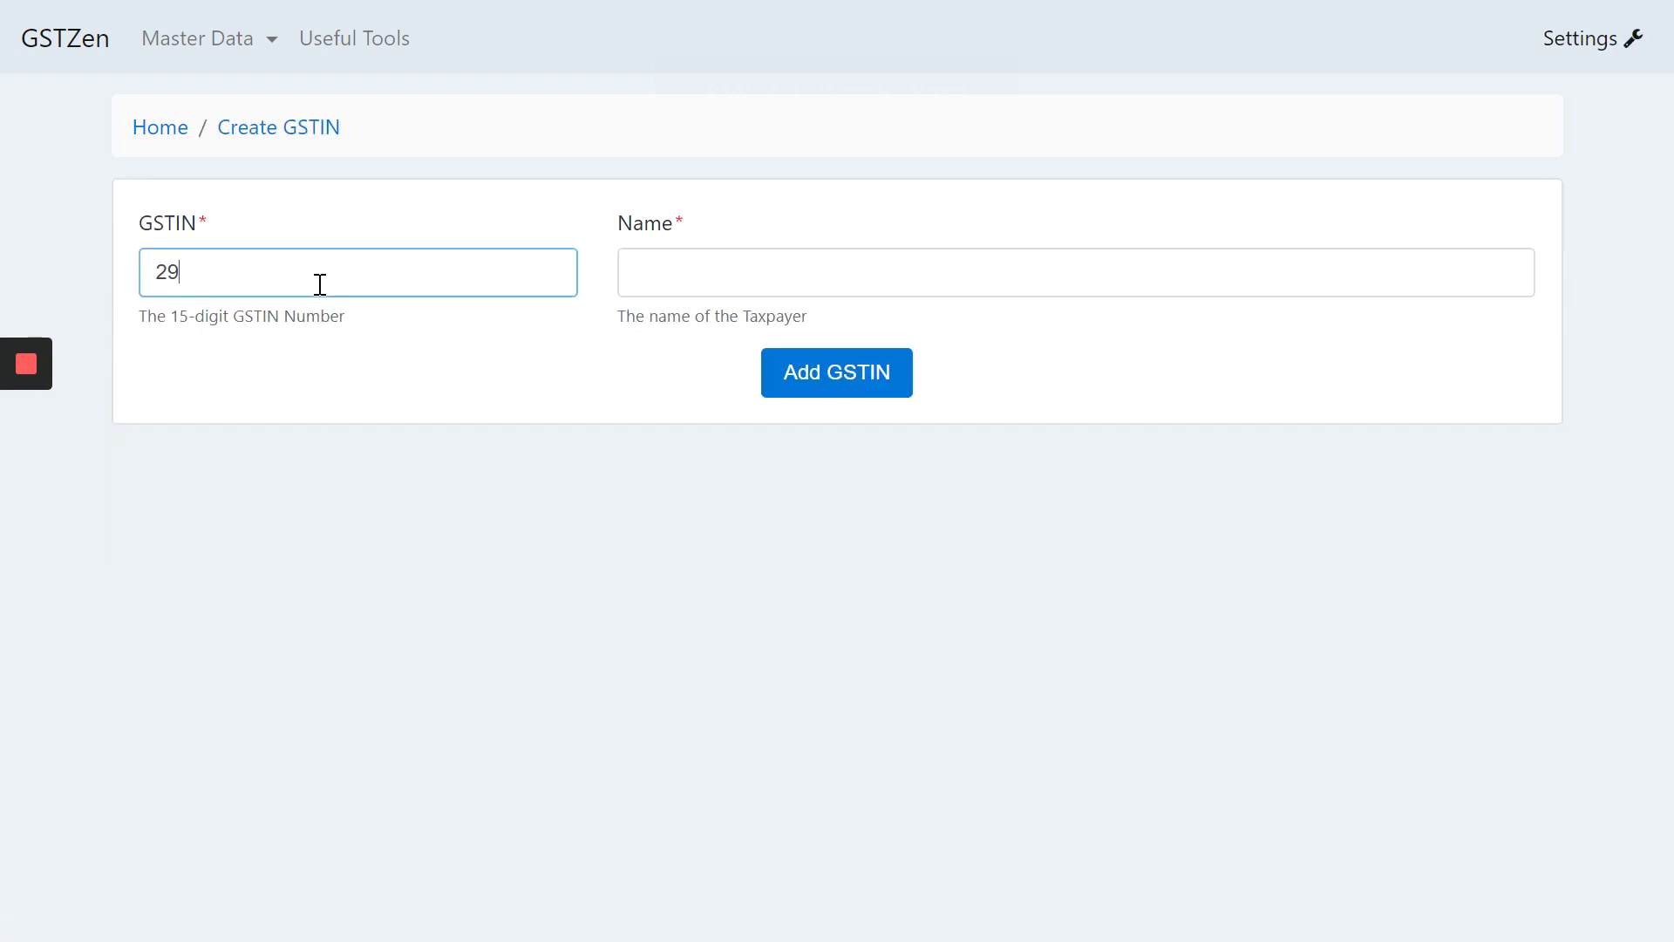
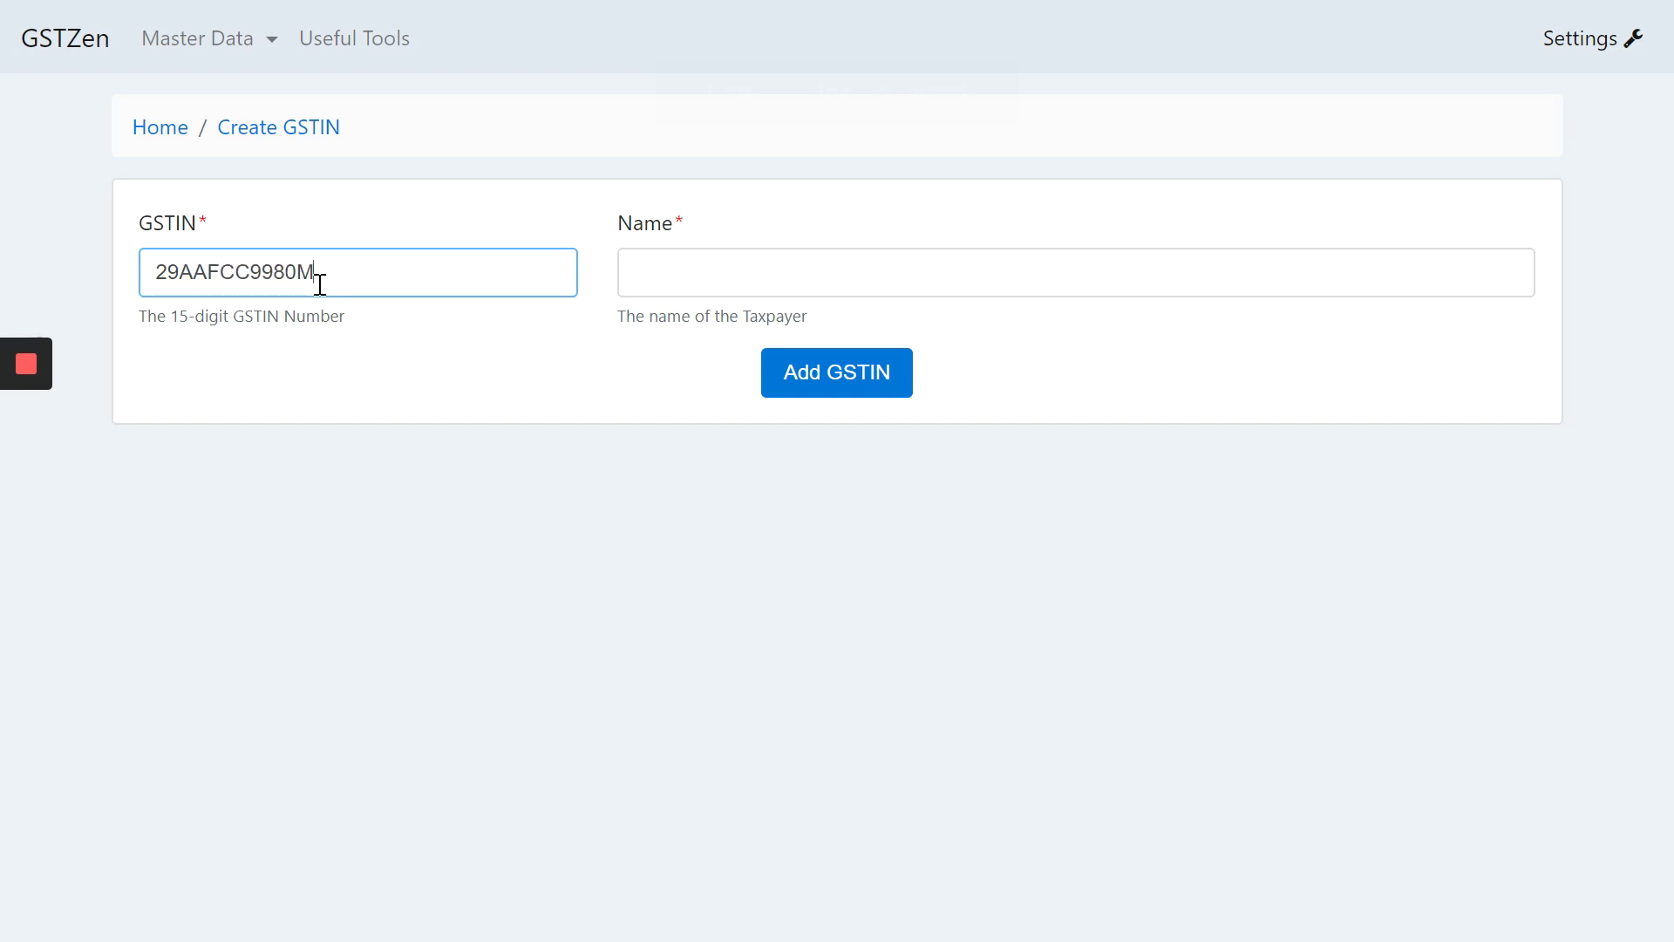
{"action": "key", "text": "Tab"}
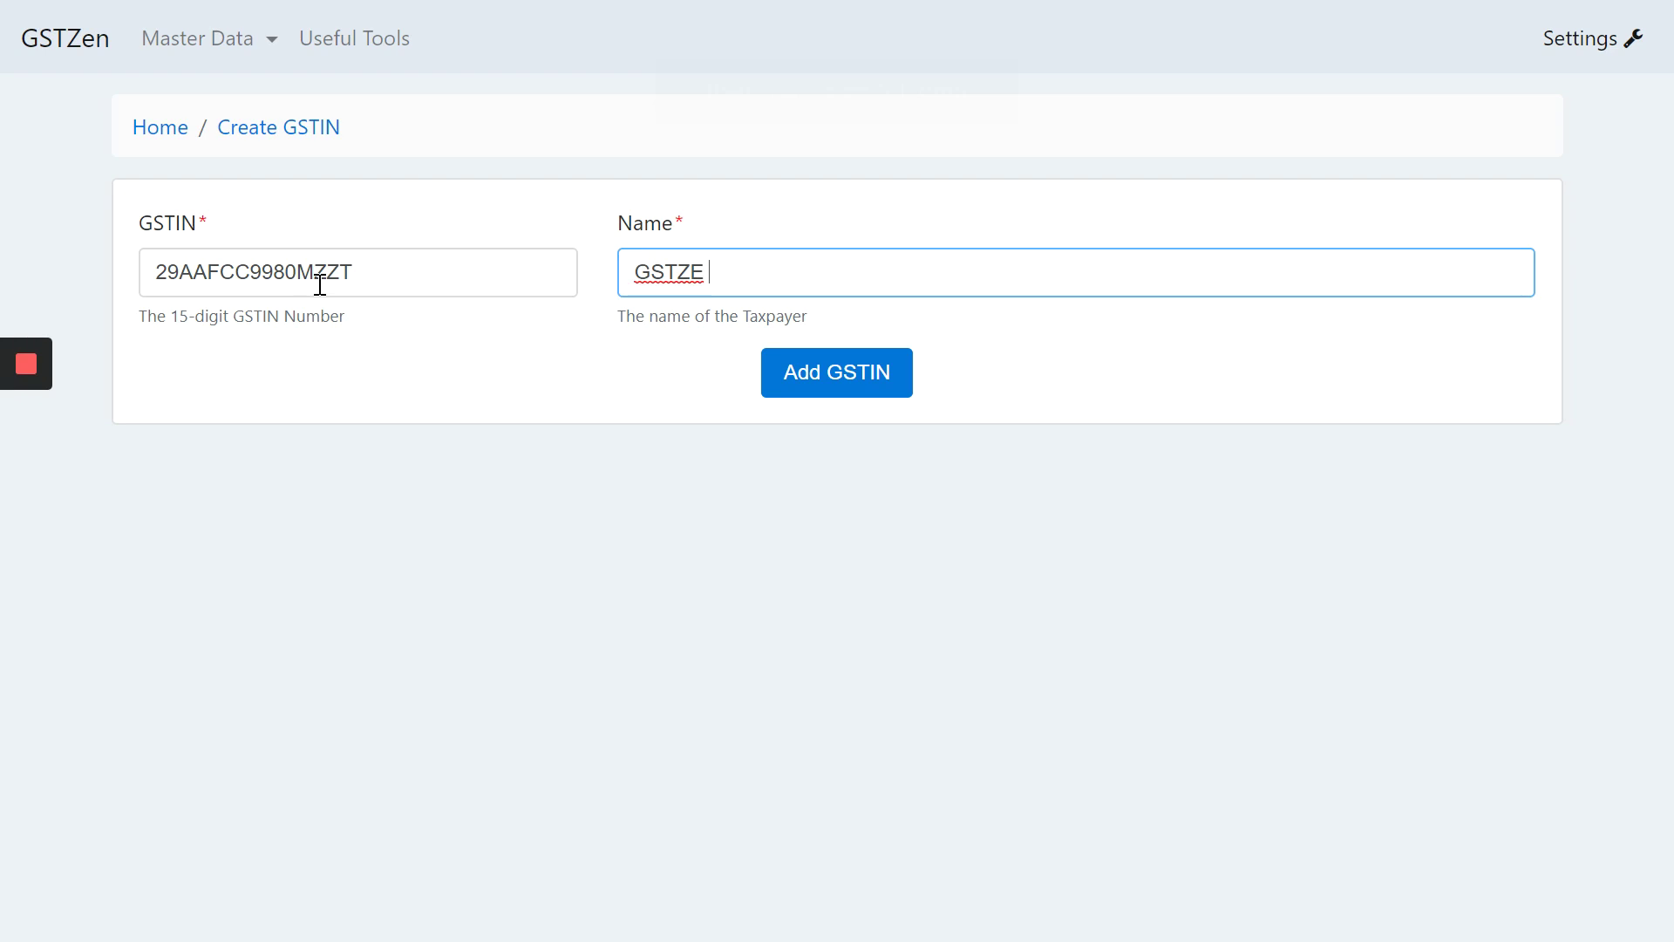
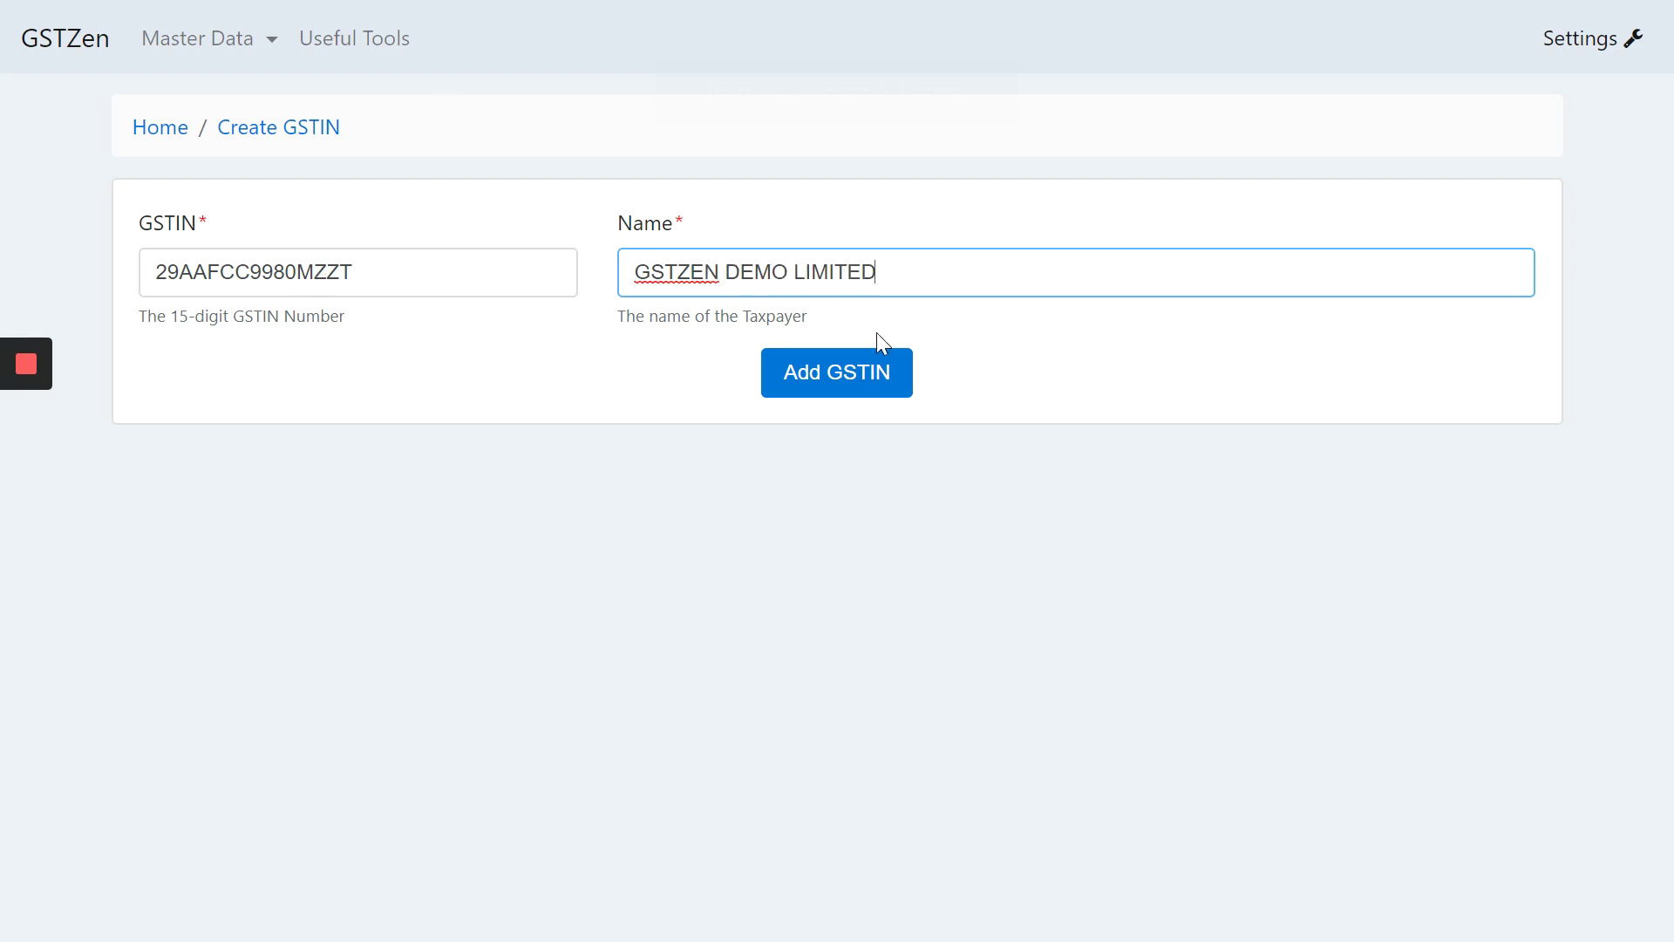
{"action": "left_click", "coordinate": [823, 378]}
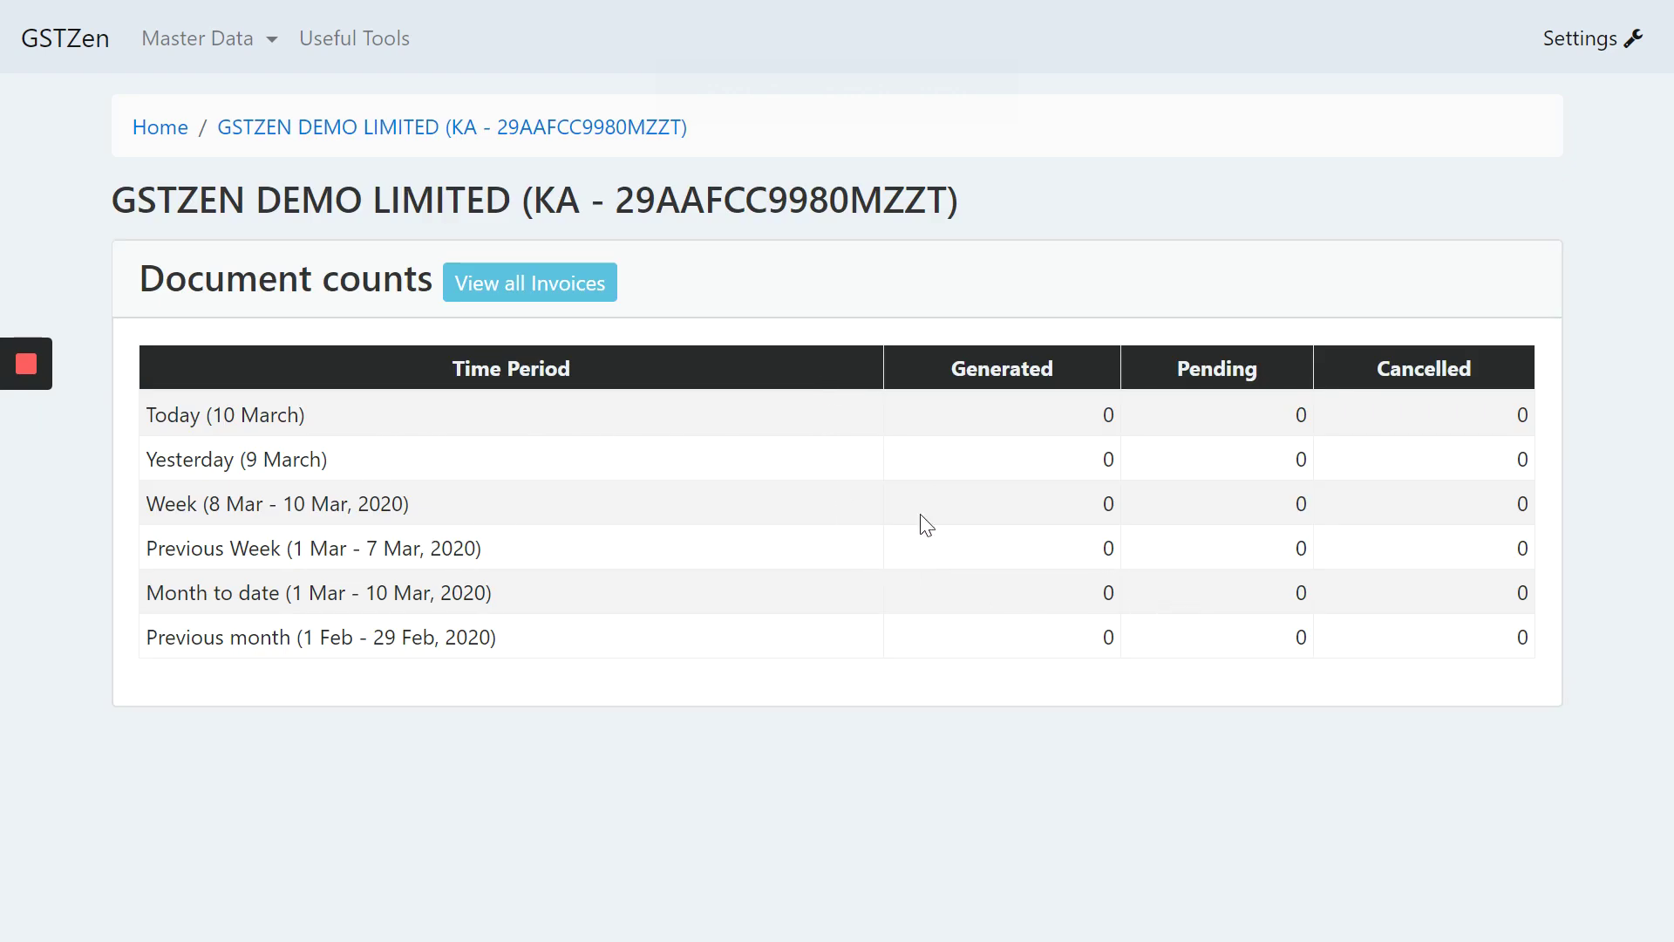
{"action": "left_click", "coordinate": [175, 129]}
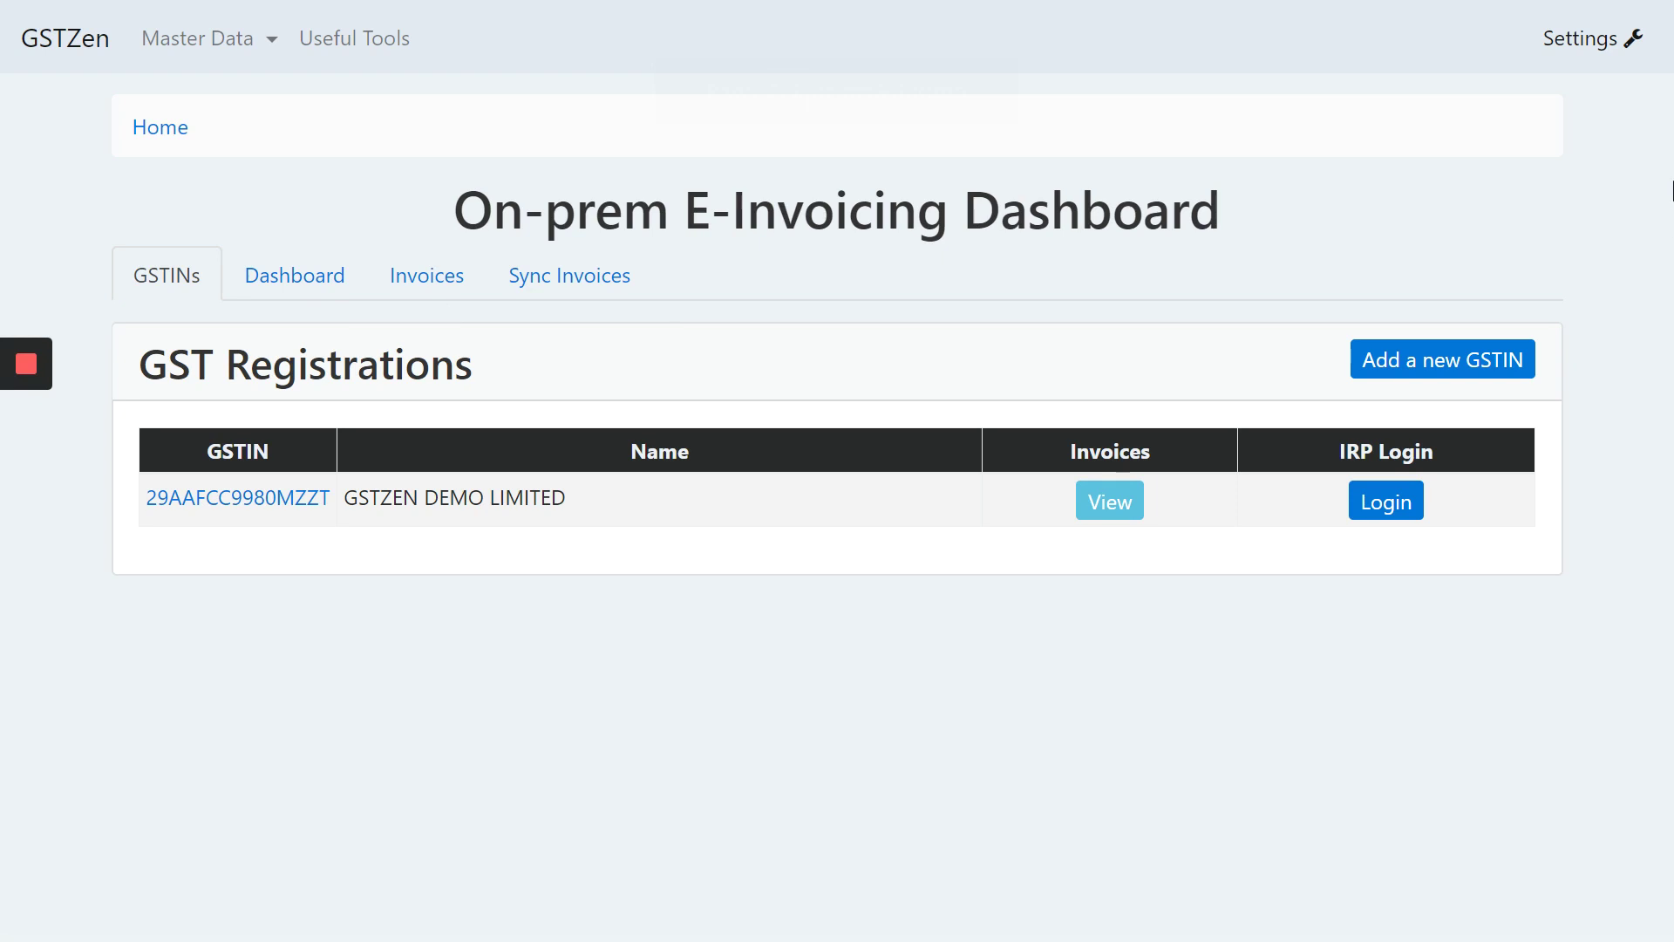
- Open the GSTIN's IRP login form and enter the portal username, password and client ID
{"action": "left_click", "coordinate": [1382, 512]}
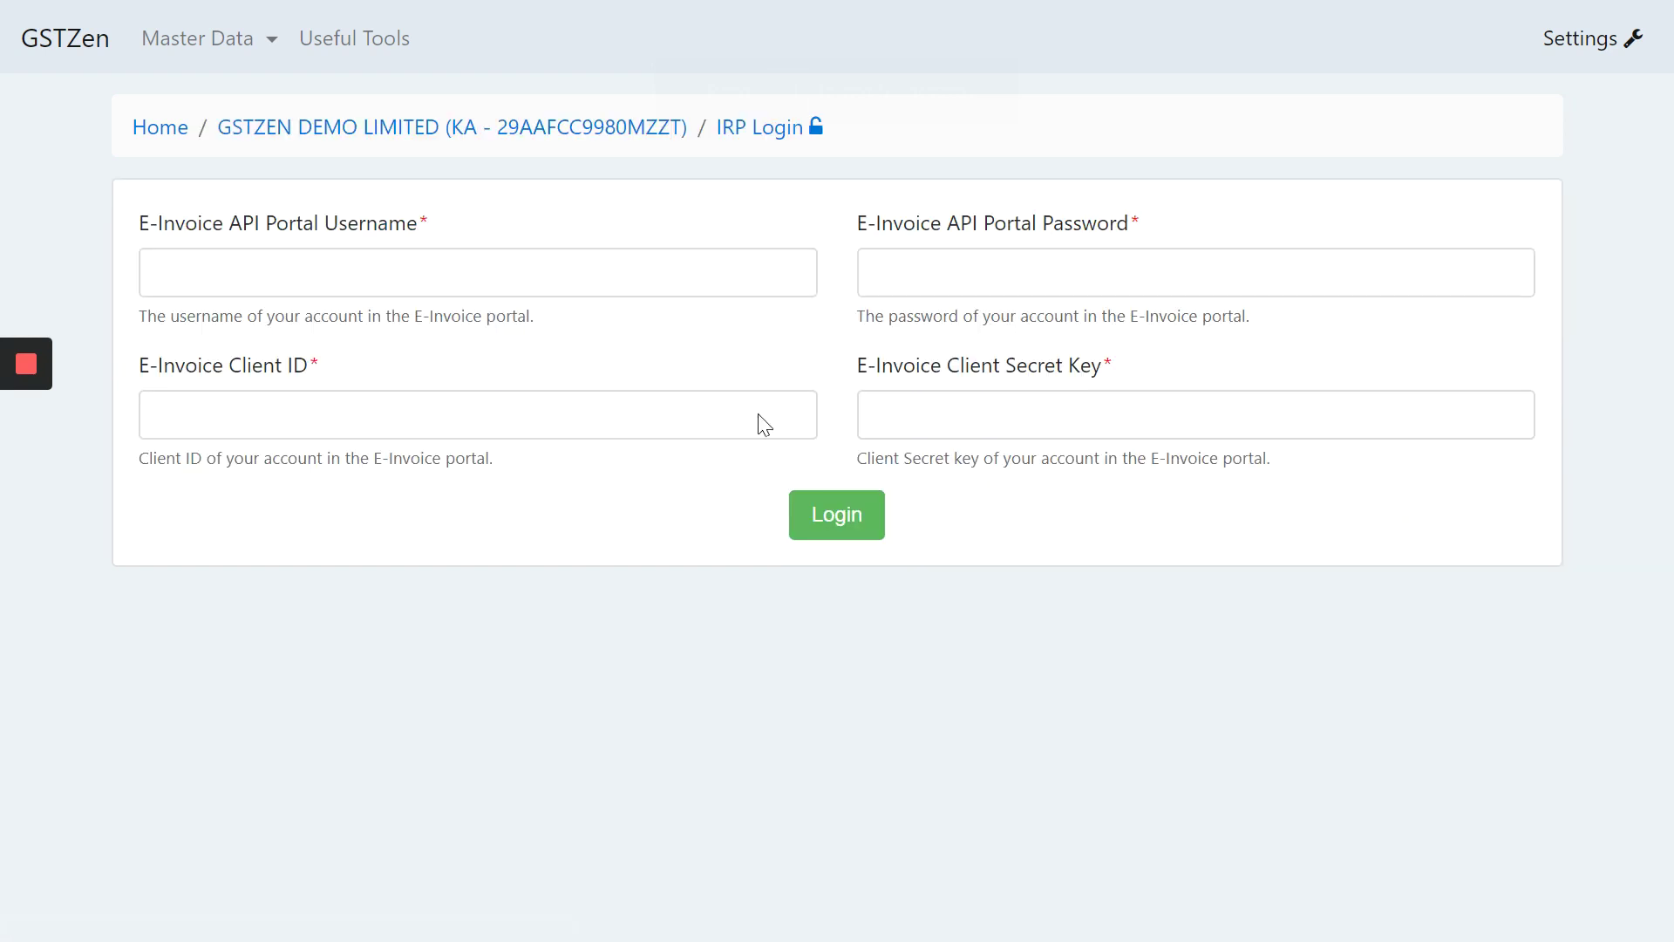
{"action": "left_click", "coordinate": [416, 277]}
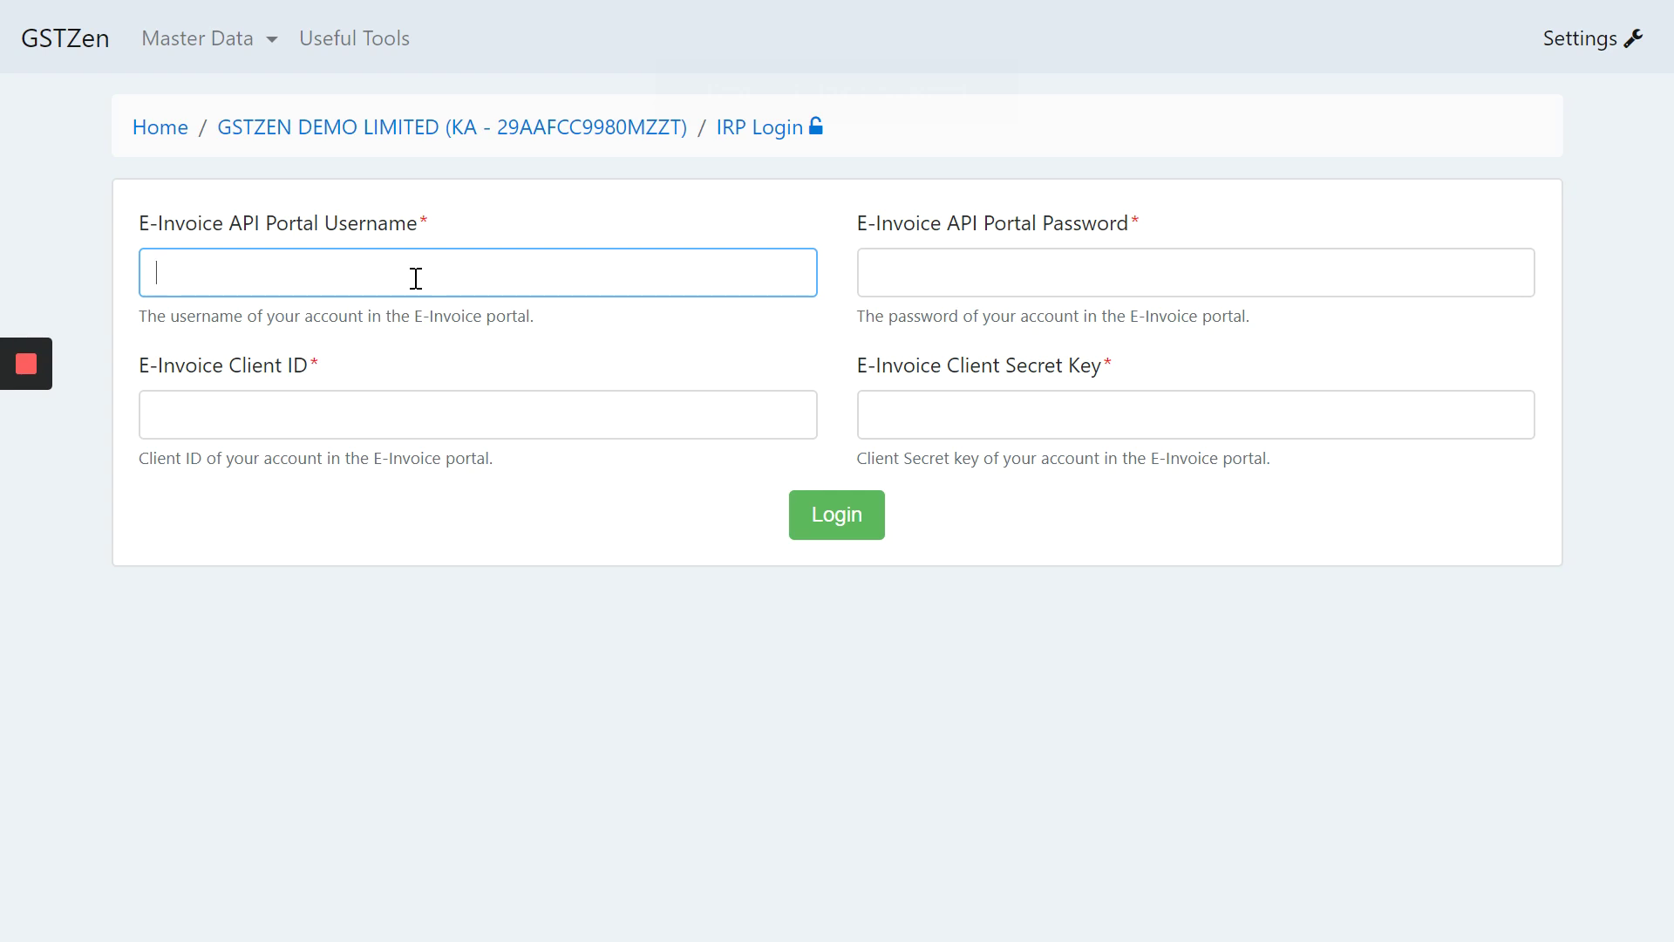
{"action": "type", "text": "GSTZEN_KA"}
{"action": "key", "text": "Tab"}
{"action": "type", "text": "••••••••••"}
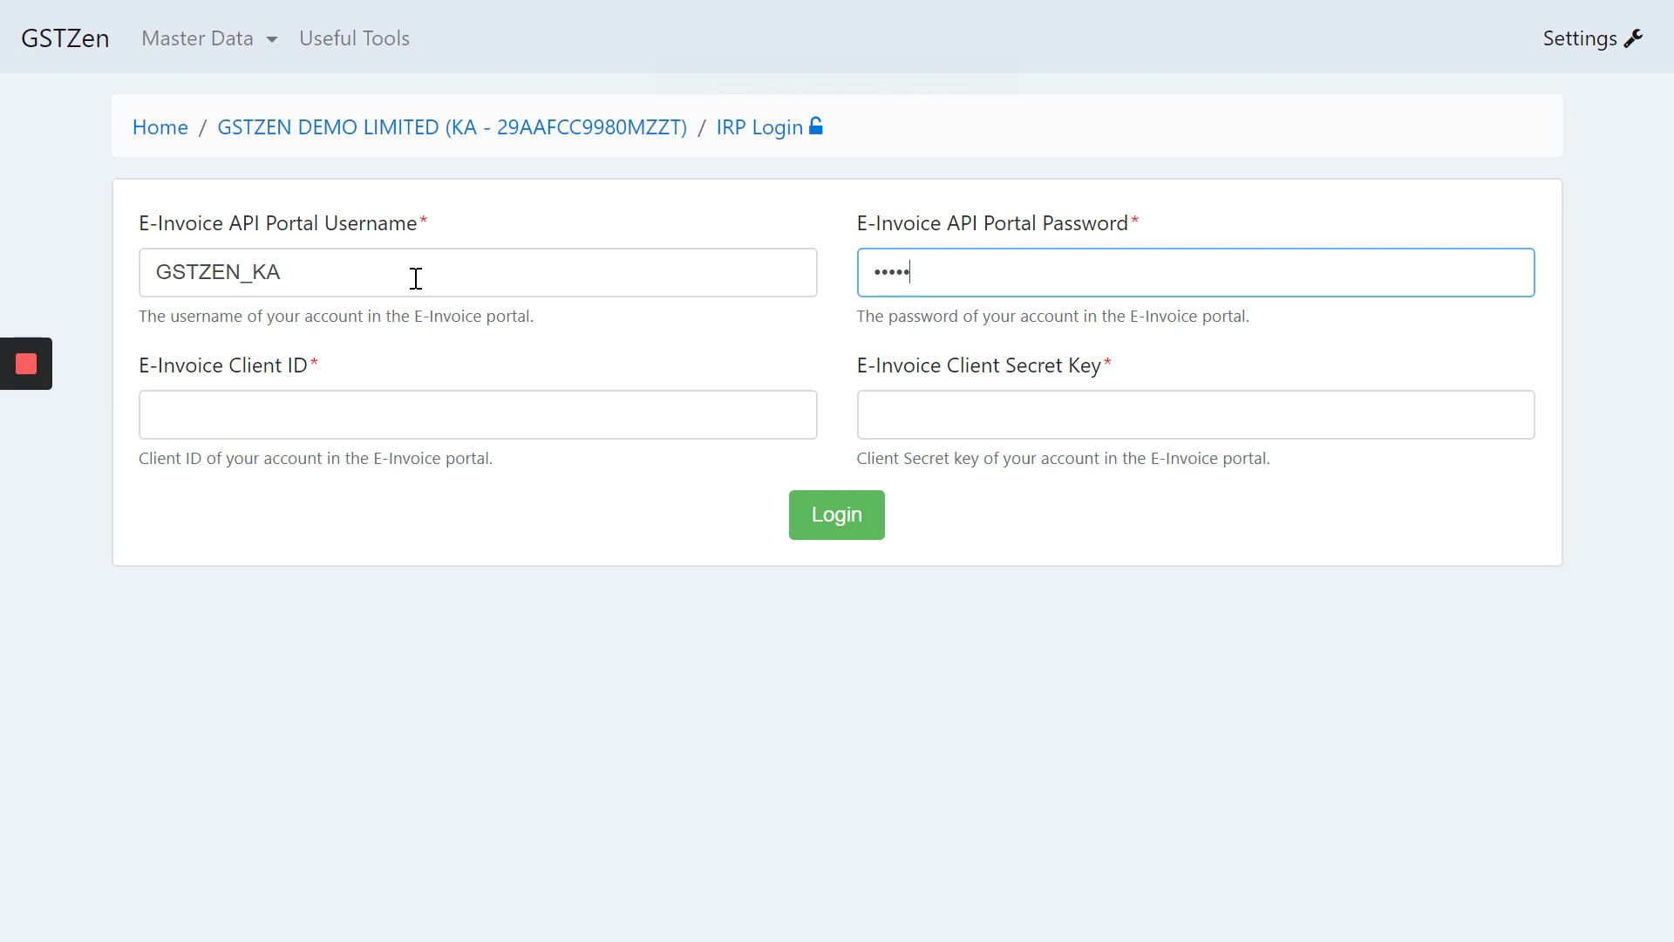
{"action": "key", "text": "Tab"}
{"action": "type", "text": "AAFCC29"}
{"action": "type", "text": "TXP"}
{"action": "key", "text": "BackSpace"}
{"action": "type", "text": "XPBIEL"}
- Enter the client secret key, log in to the E-Invoice API portal, and dismiss the save-password prompt
{"action": "key", "text": "Tab"}
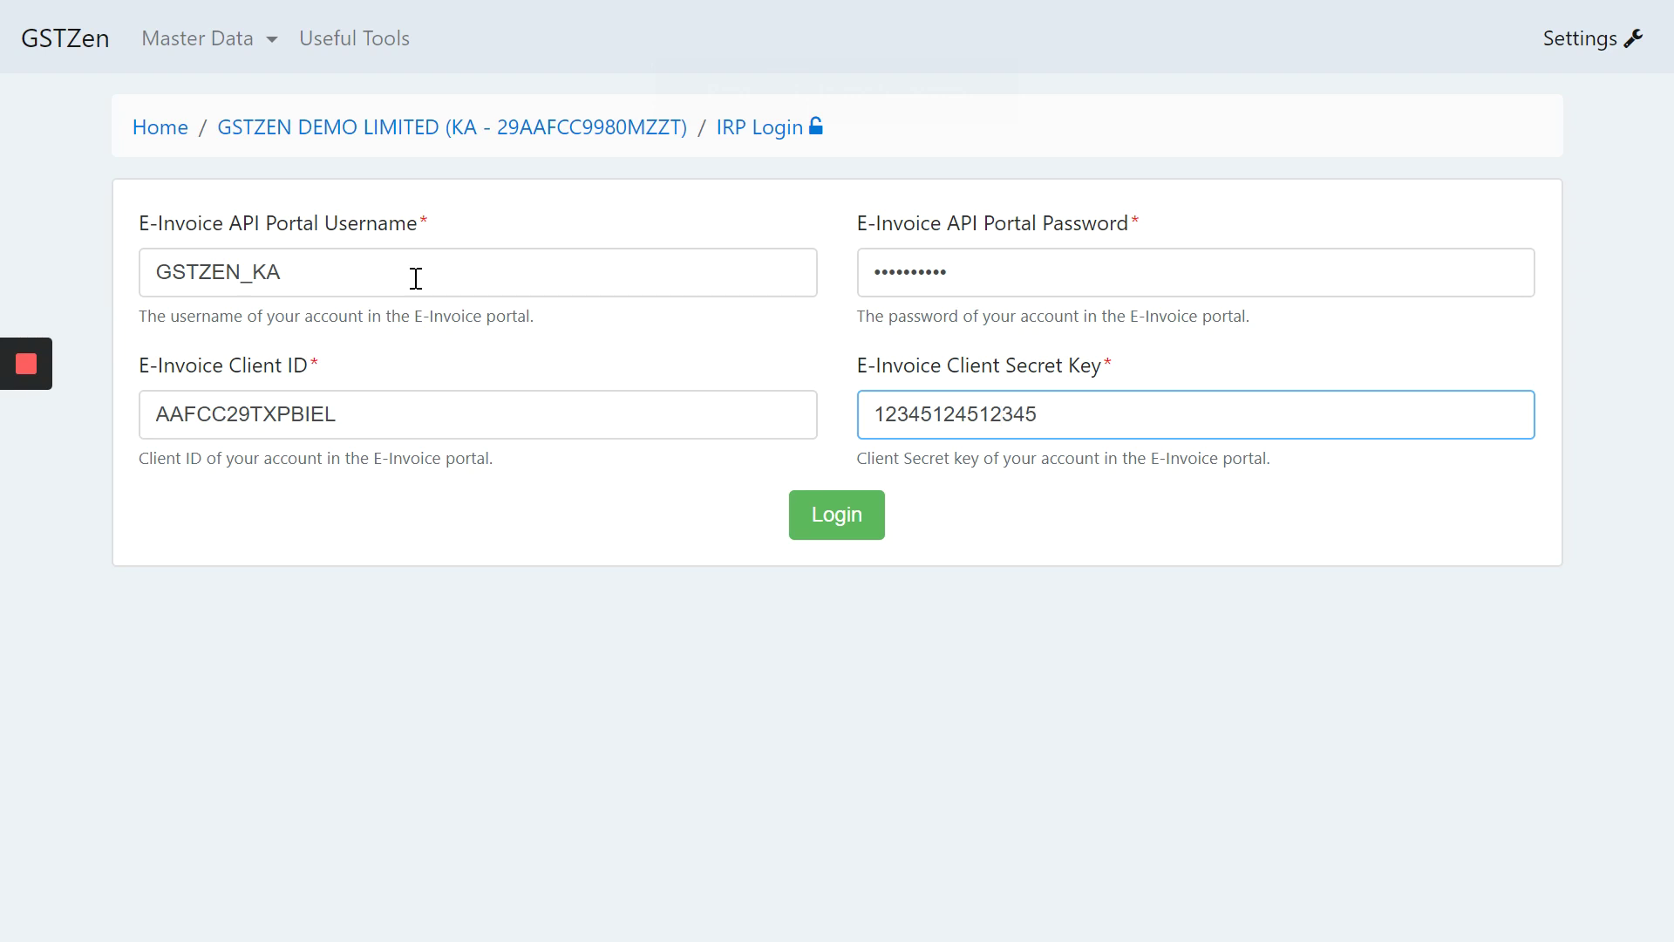
{"action": "left_click", "coordinate": [955, 415]}
{"action": "type", "text": "3"}
{"action": "left_click", "coordinate": [824, 499]}
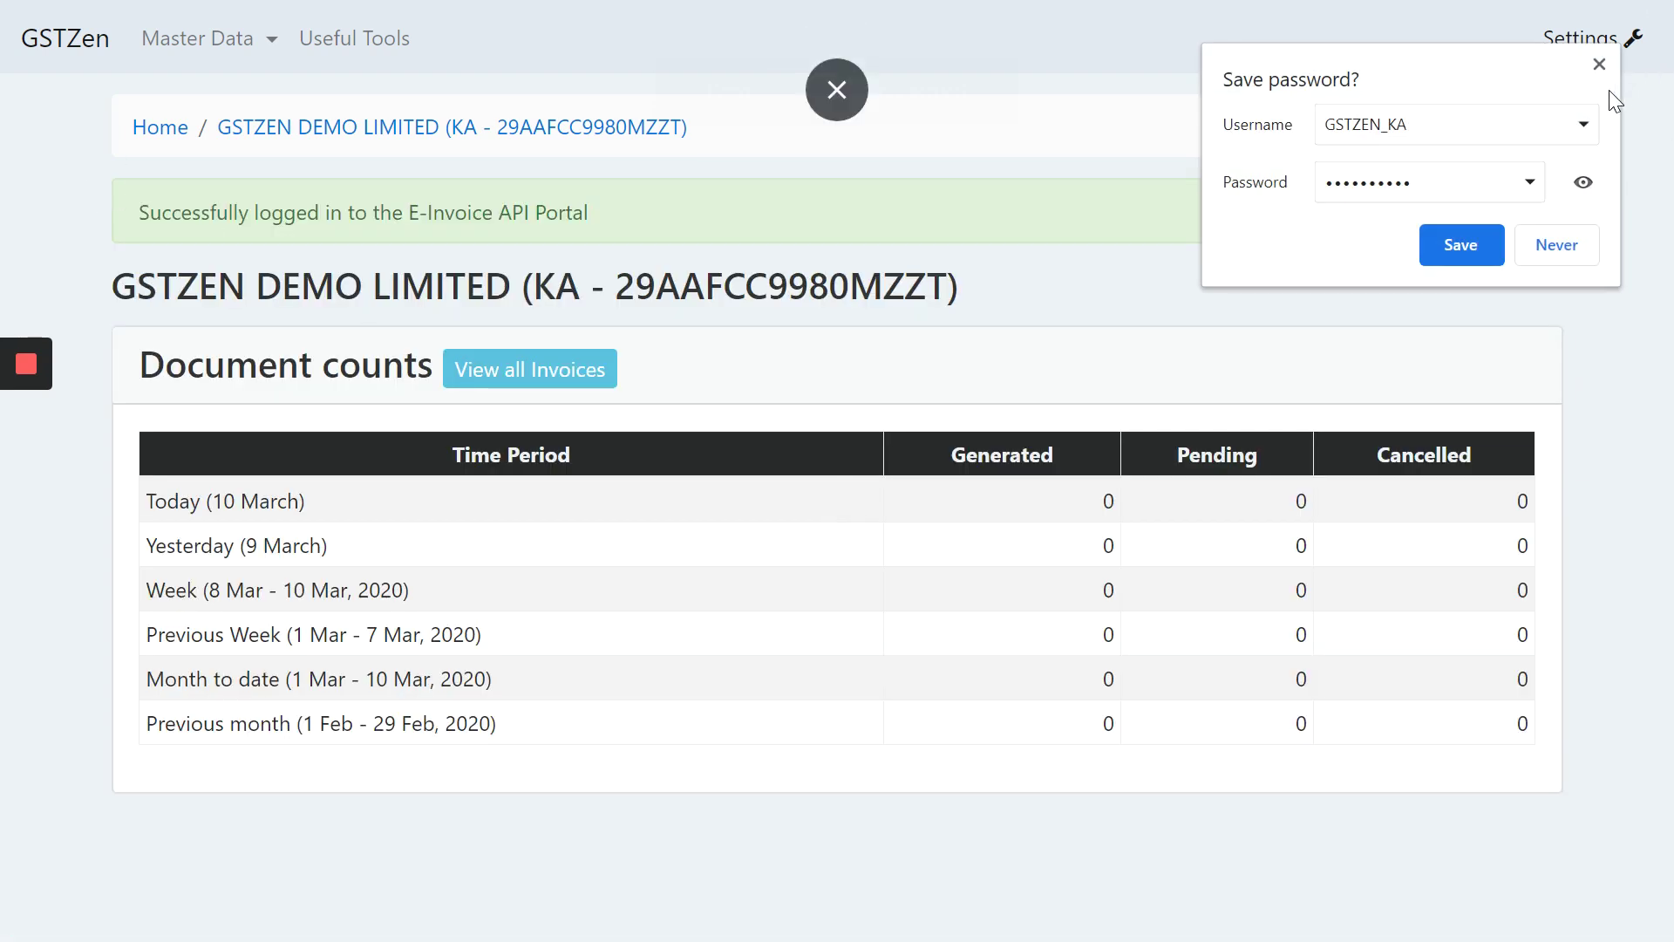
{"action": "left_click", "coordinate": [1599, 65]}
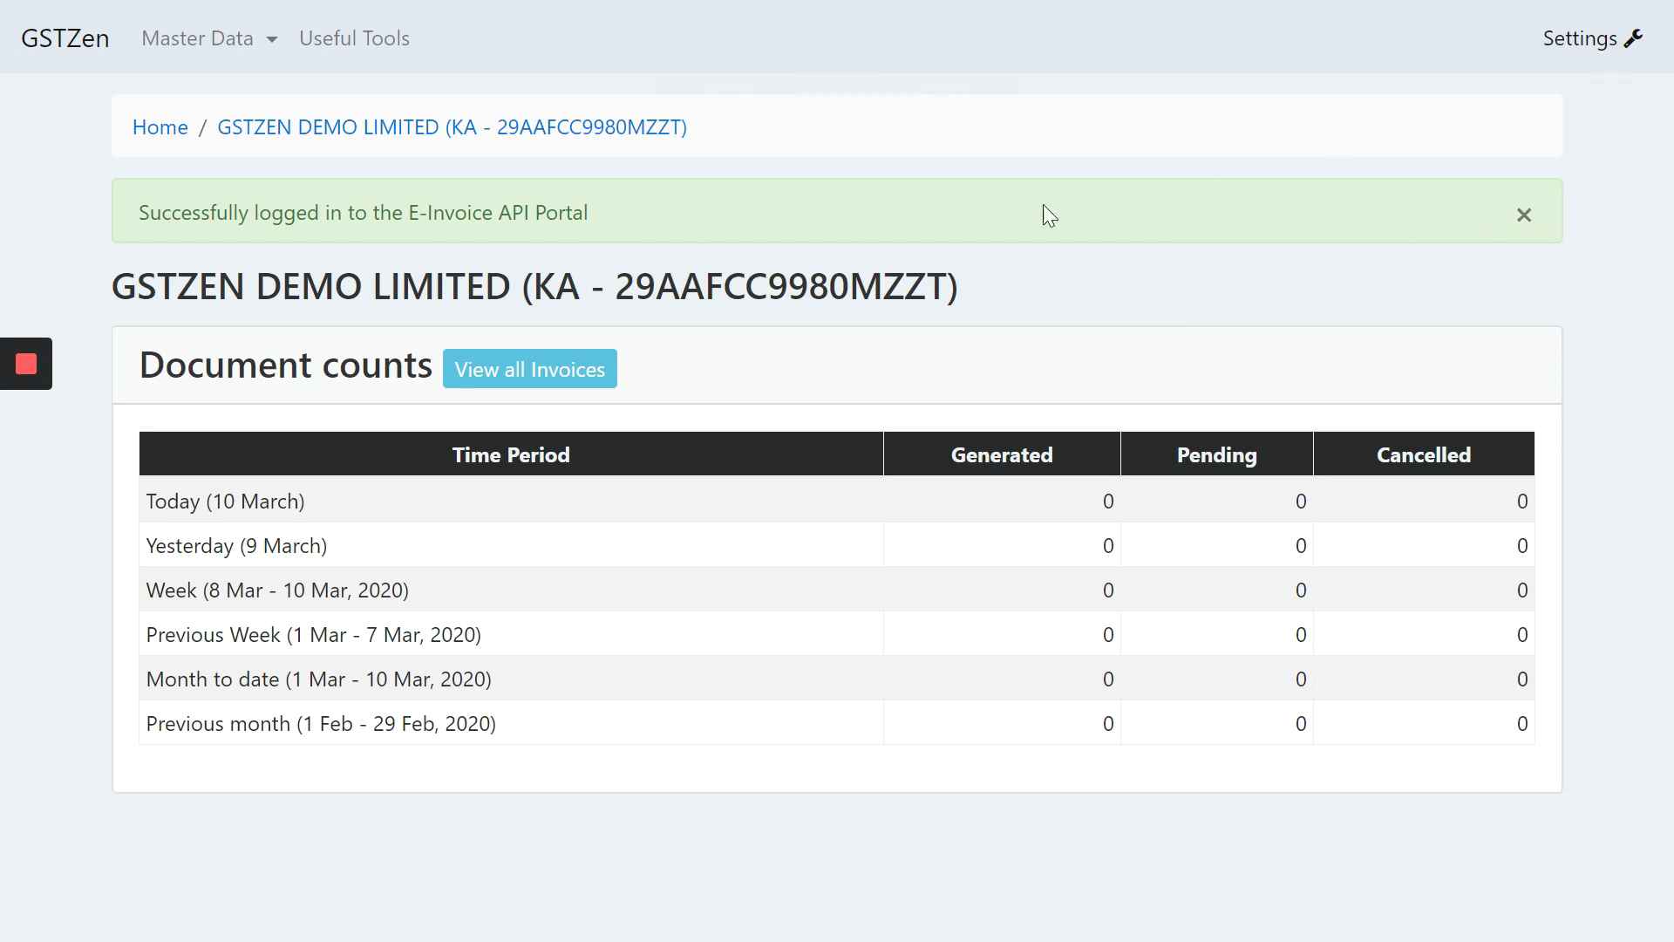
- Return to the dashboard, open the on-prem Settings, and choose PostgreSQL as the data source
{"action": "left_click", "coordinate": [164, 131]}
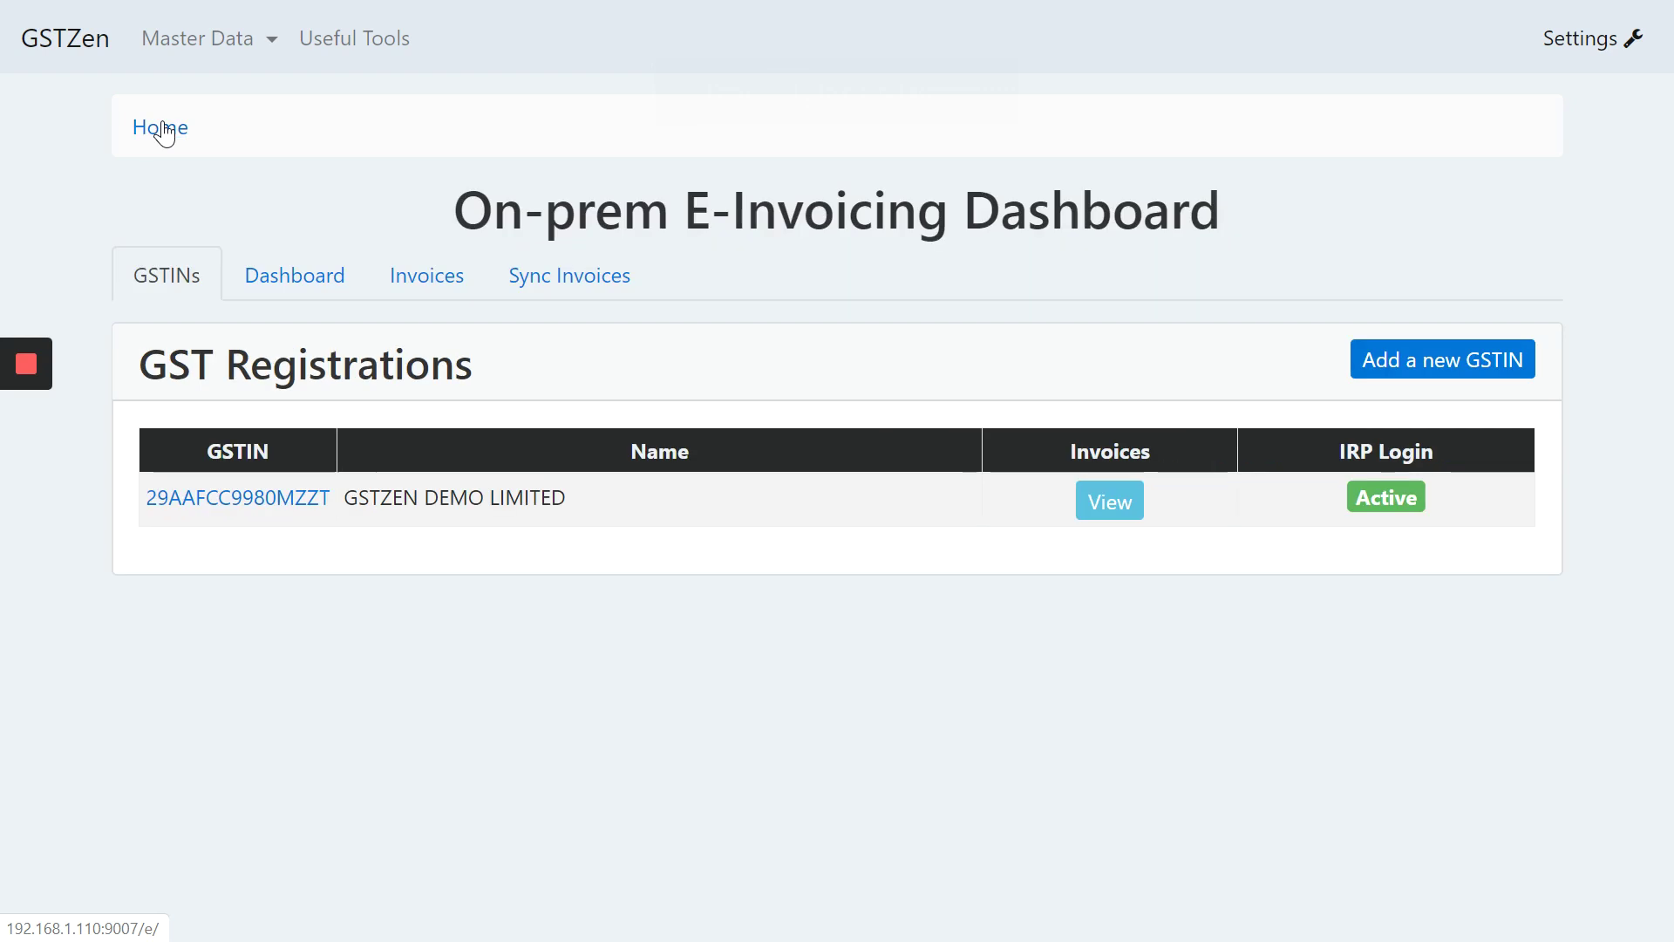
{"action": "left_click", "coordinate": [1578, 48]}
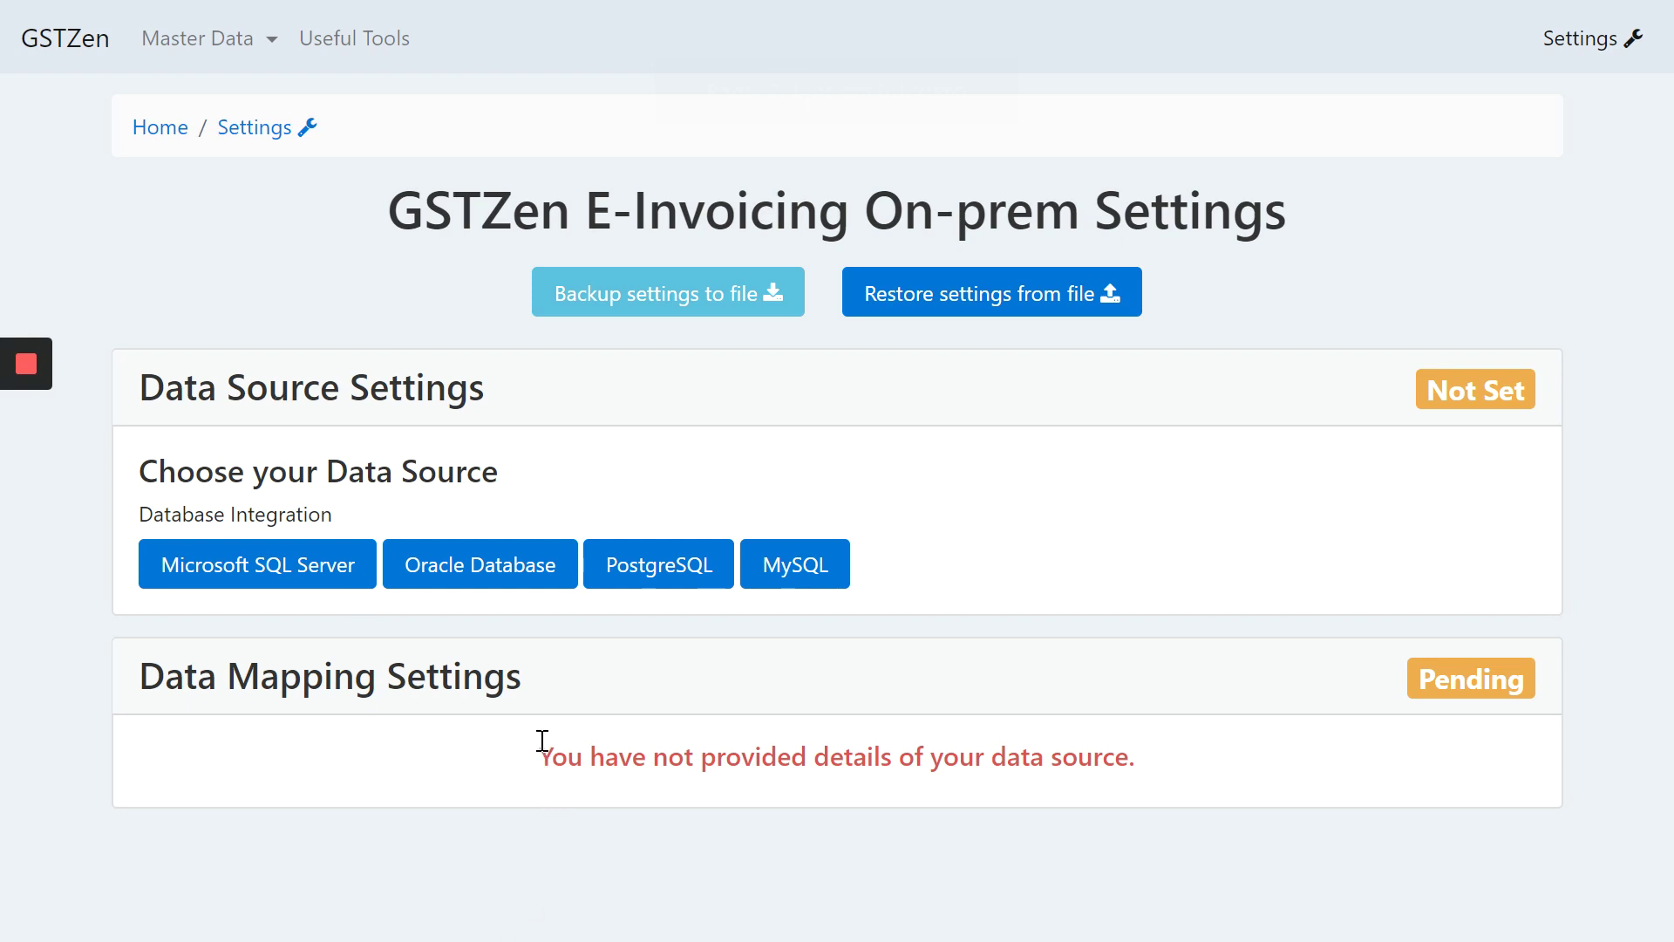
{"action": "left_click", "coordinate": [668, 571]}
- Enter host dev.gstzen.in, port 15344 and database name gstcomply_pgdb
{"action": "left_click", "coordinate": [269, 248]}
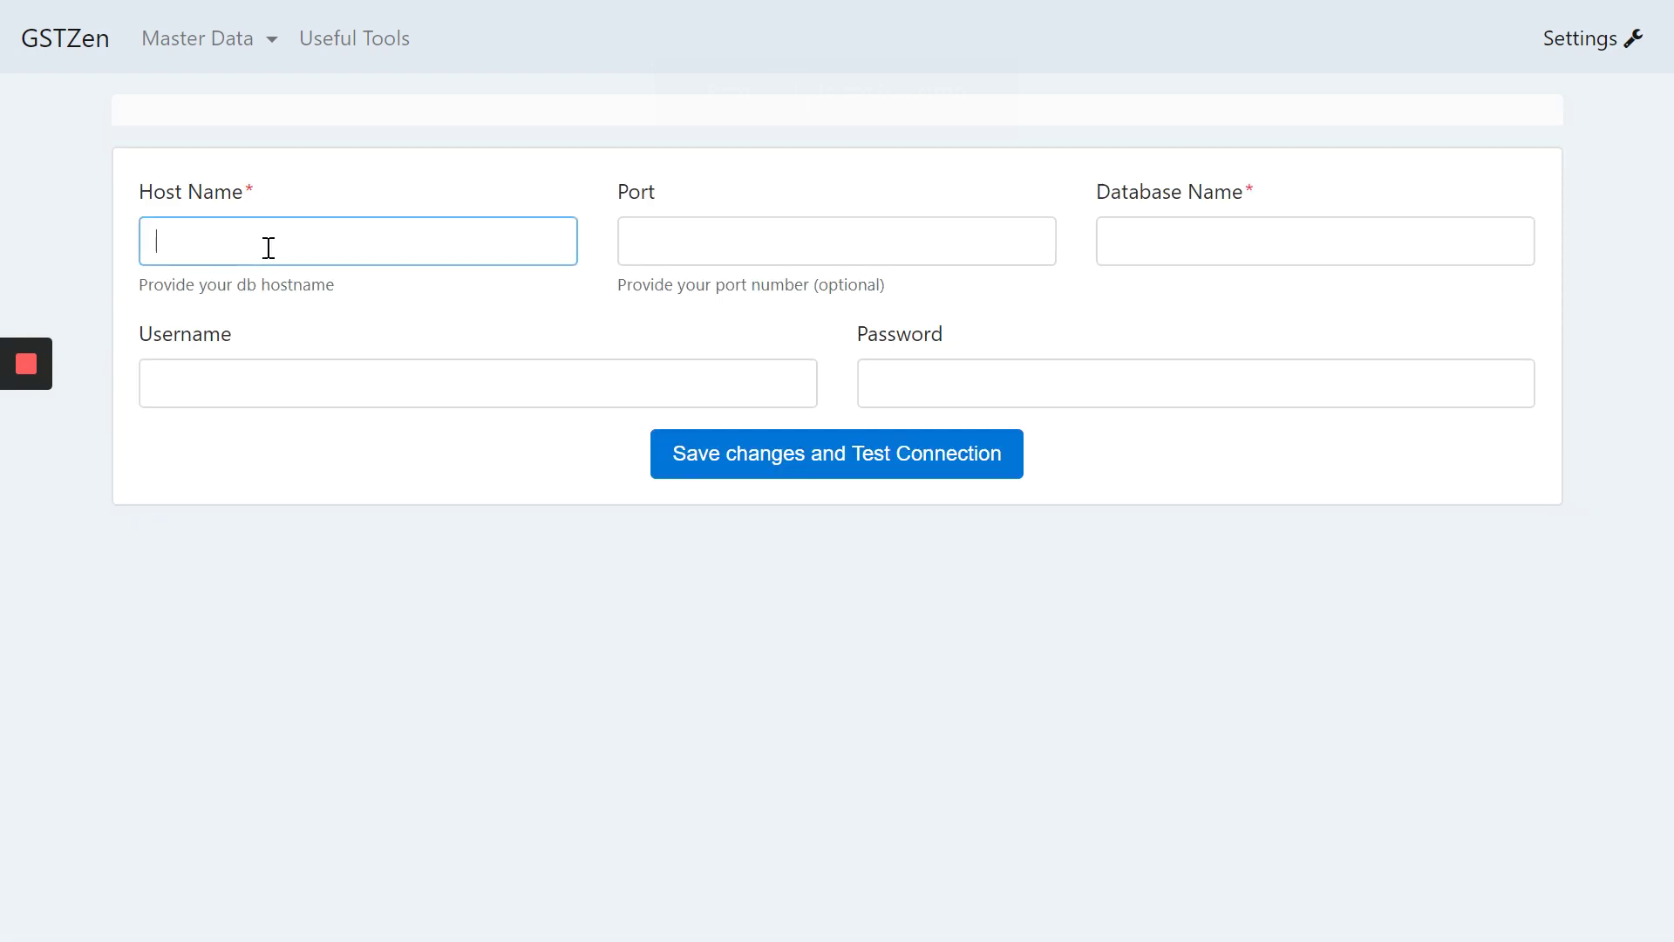
{"action": "type", "text": "dev.gstzen.in"}
{"action": "key", "text": "Tab"}
{"action": "type", "text": "15344"}
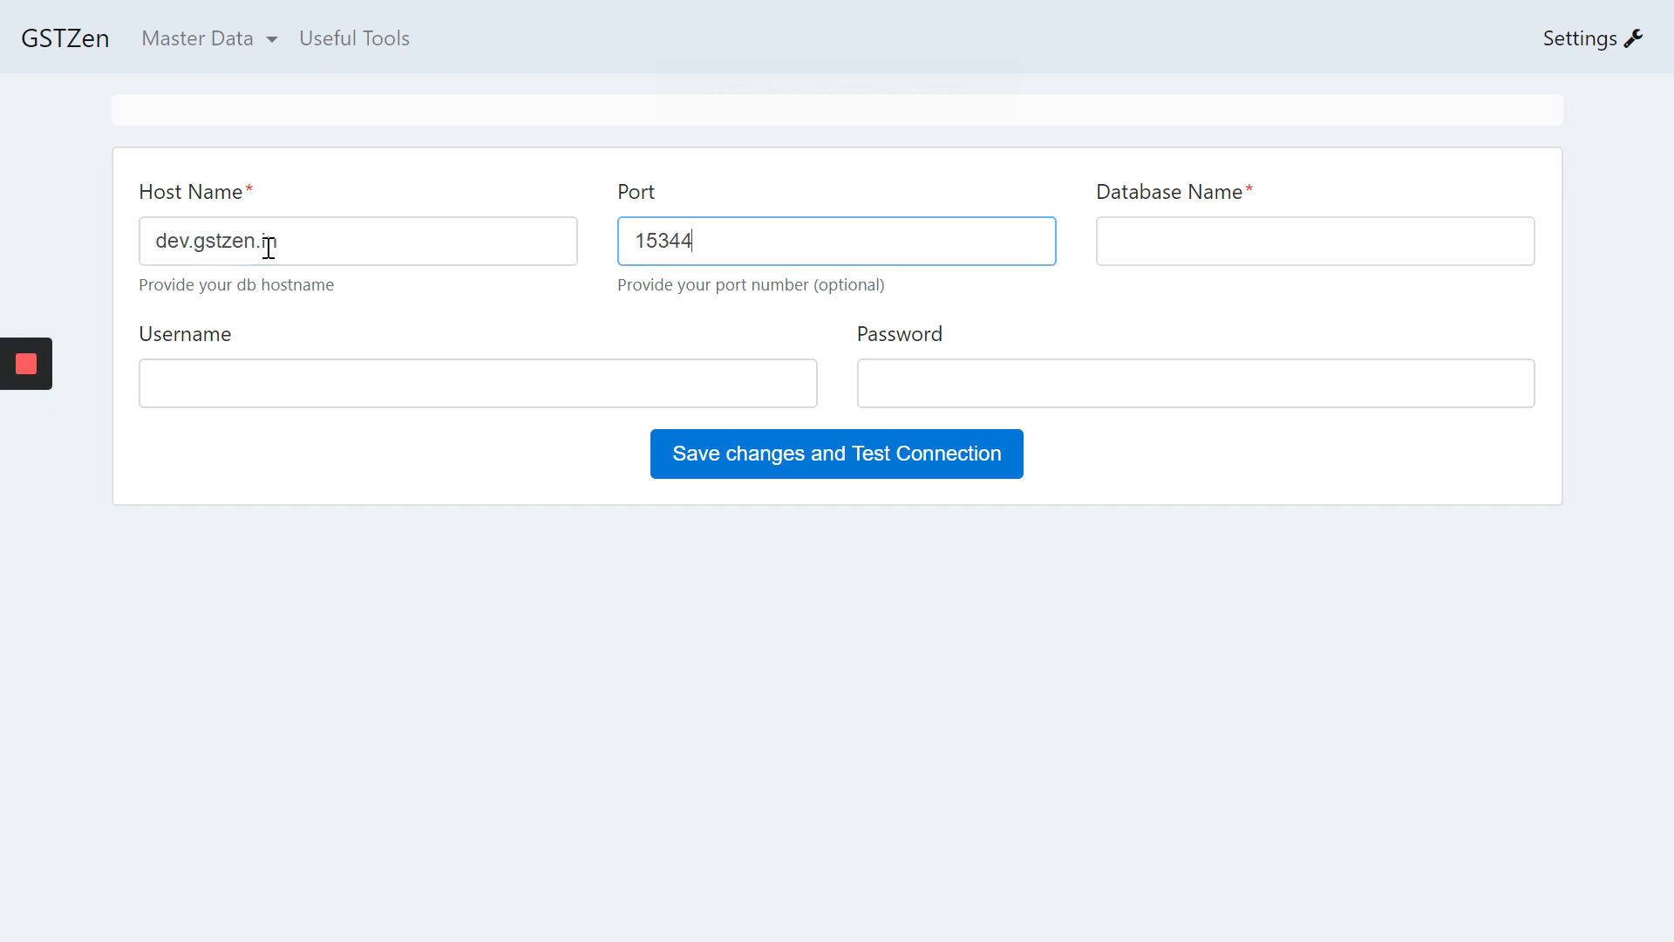
{"action": "key", "text": "Tab"}
{"action": "type", "text": "gs"}
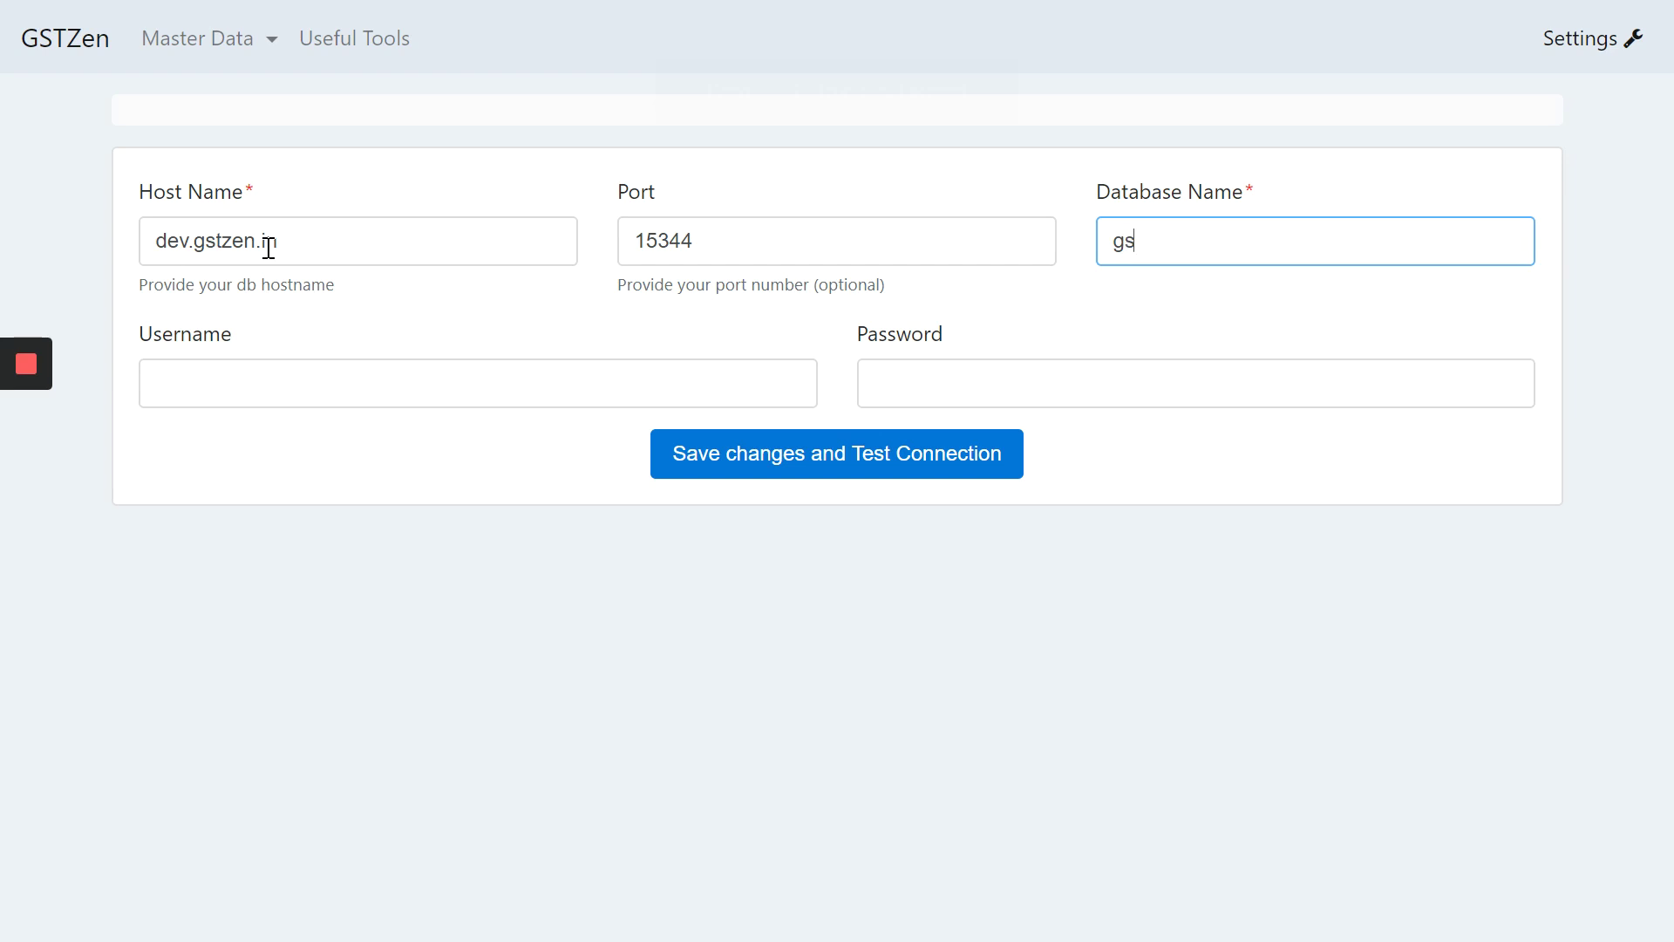
{"action": "type", "text": "tcomply_pgdb"}
- Enter the database username and password, save and test the connection, and dismiss the password prompt
{"action": "key", "text": "Tab"}
{"action": "type", "text": "einvoicing"}
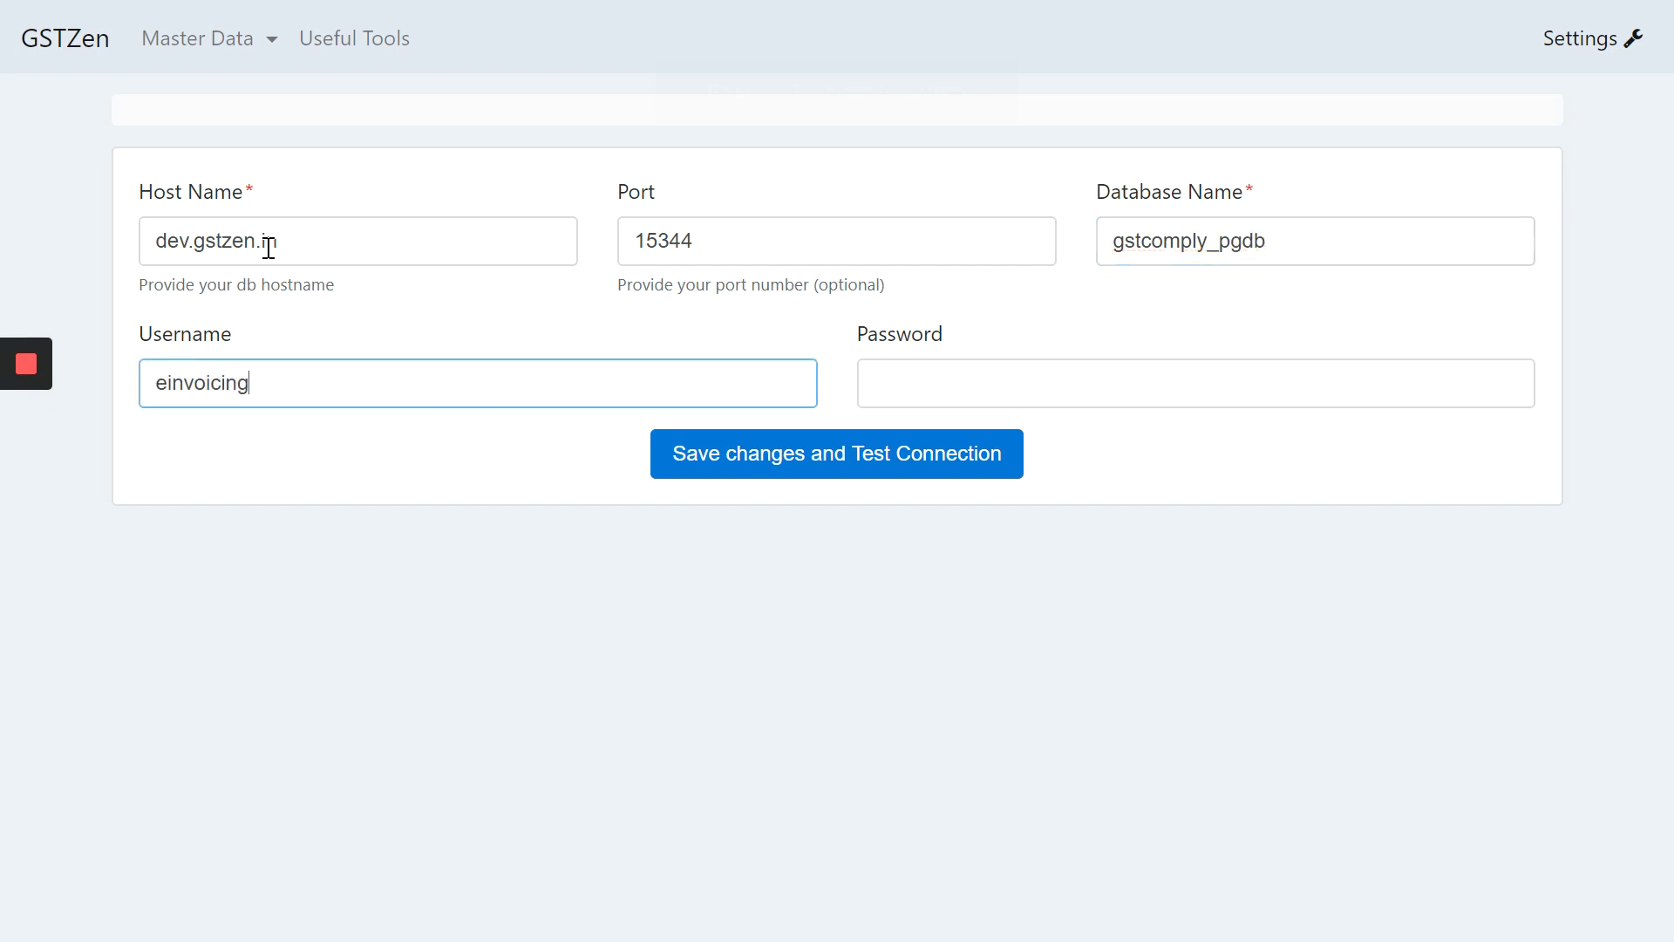
{"action": "key", "text": "Tab"}
{"action": "type", "text": "••••••••"}
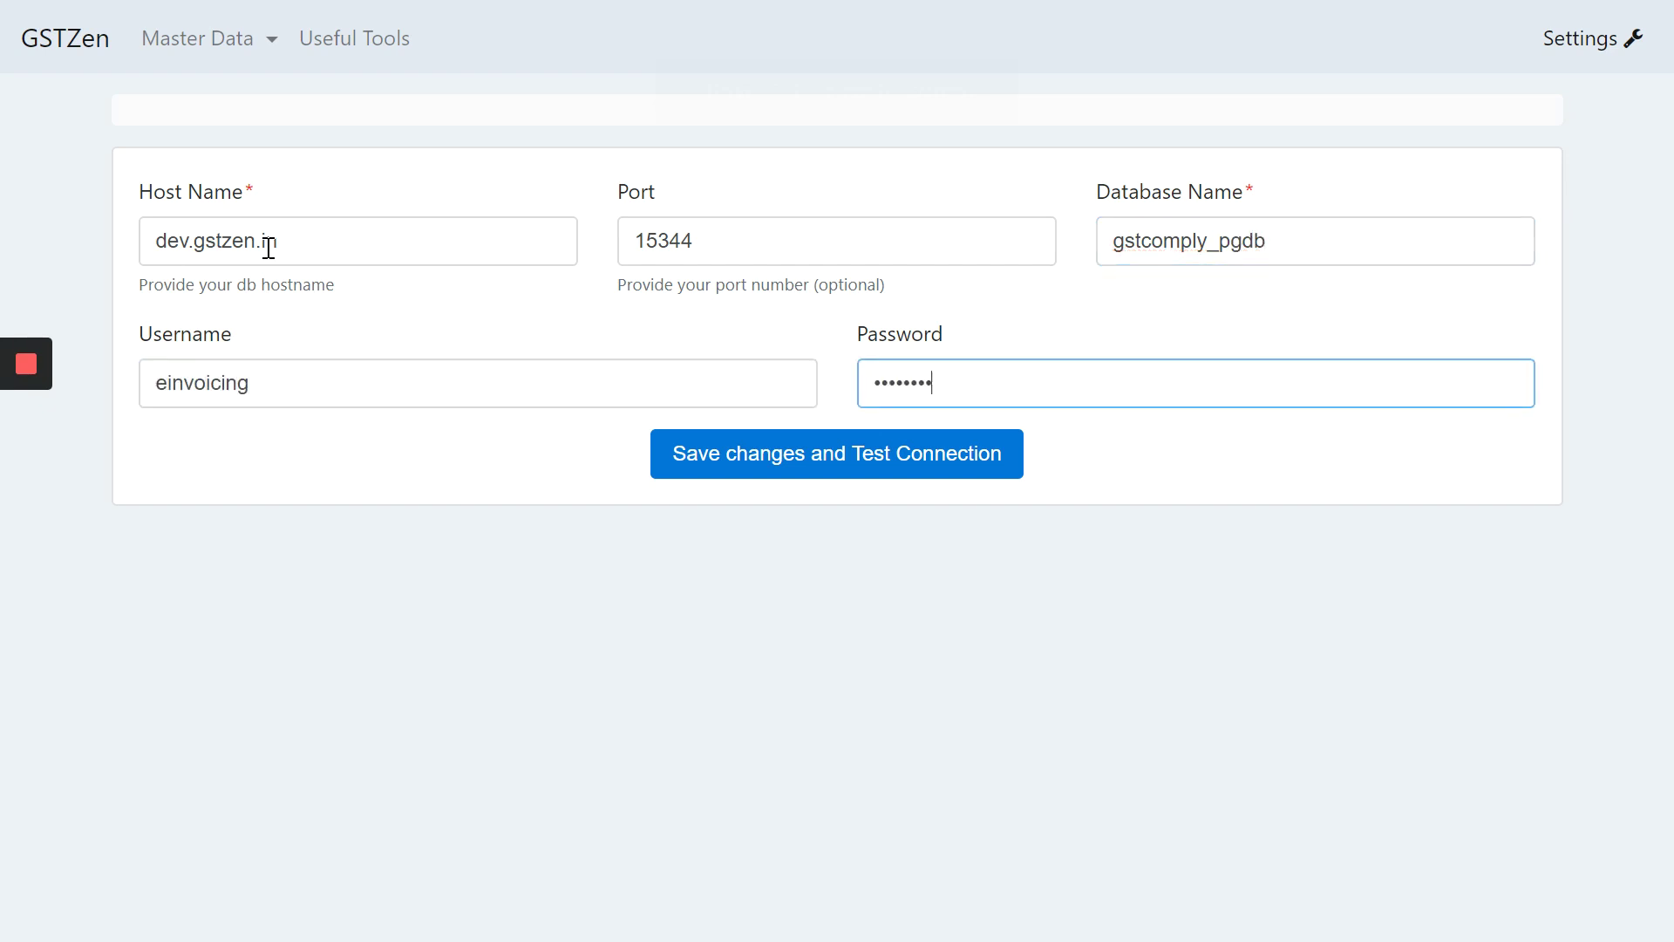
{"action": "left_click", "coordinate": [852, 452]}
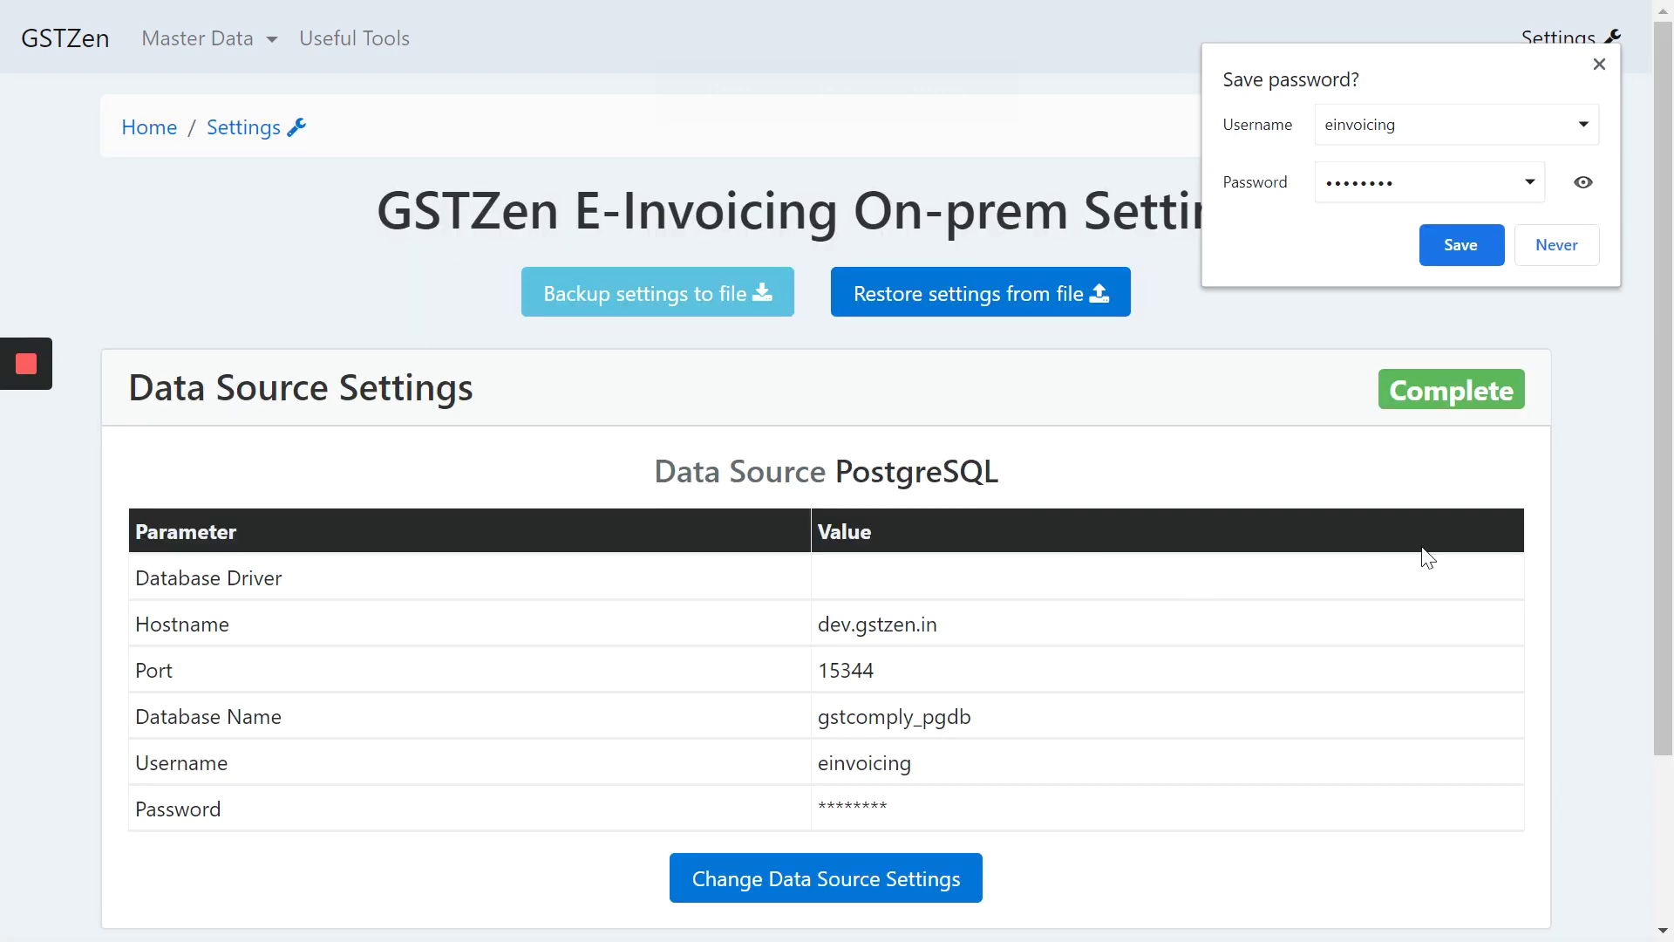
{"action": "left_click", "coordinate": [1602, 63]}
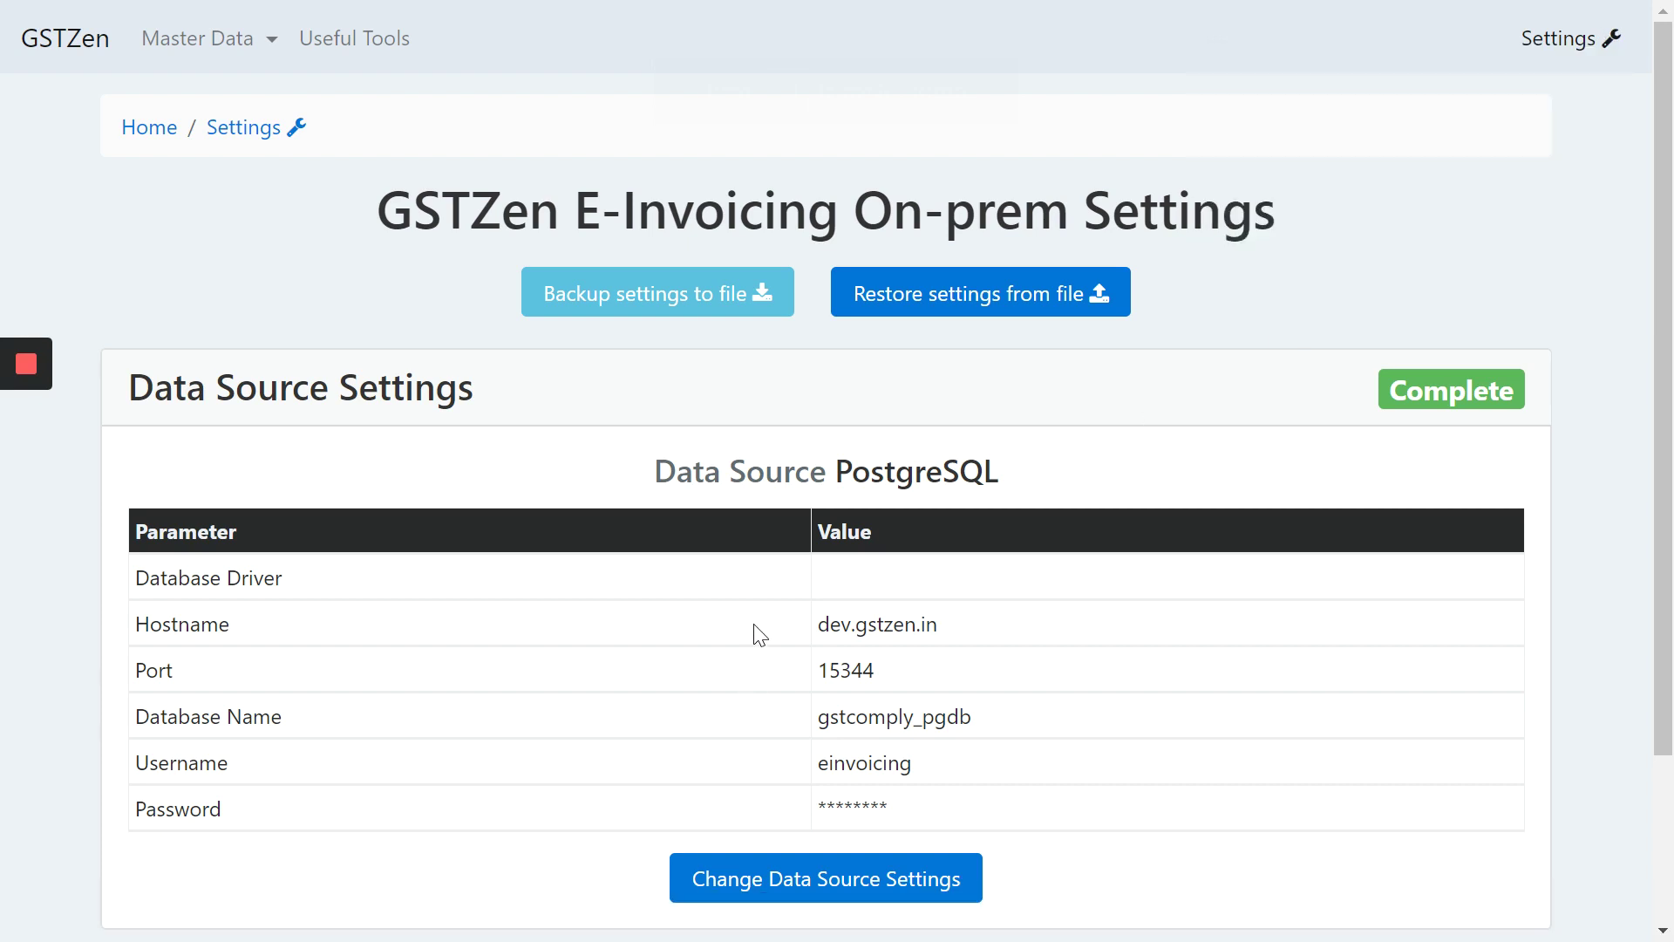
- Open the E-Invoice schema mapping and scroll the table list down to the invoices_for_irn view
{"action": "scroll", "coordinate": [904, 481], "scroll_direction": "down", "scroll_amount": 2}
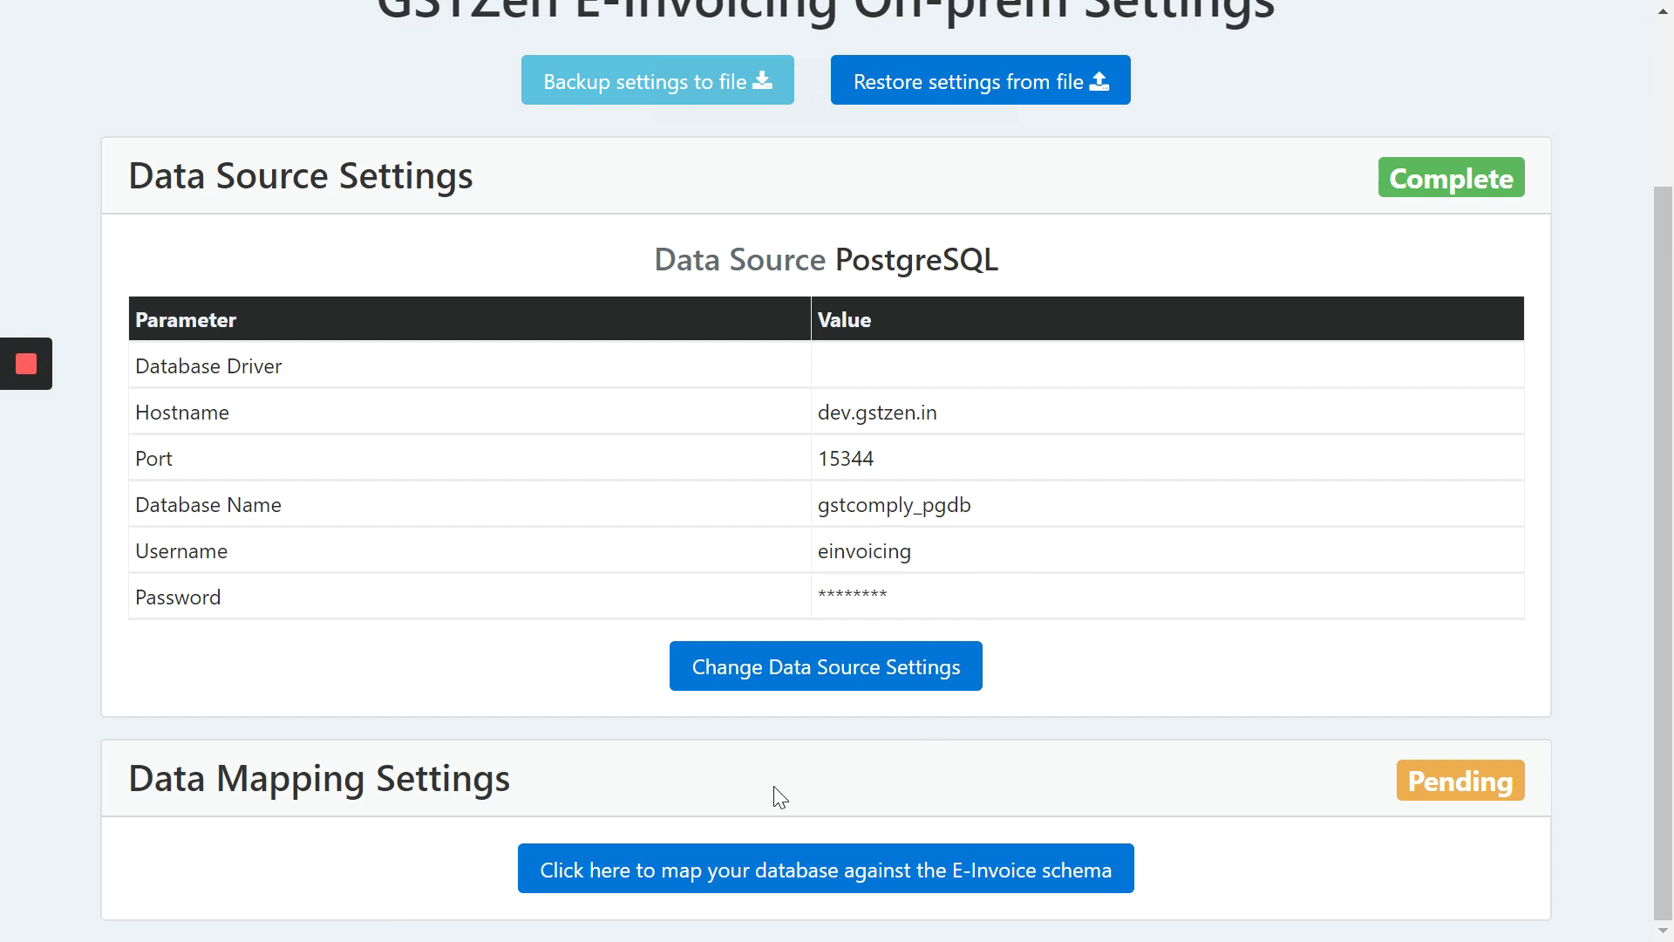
{"action": "left_click", "coordinate": [824, 875]}
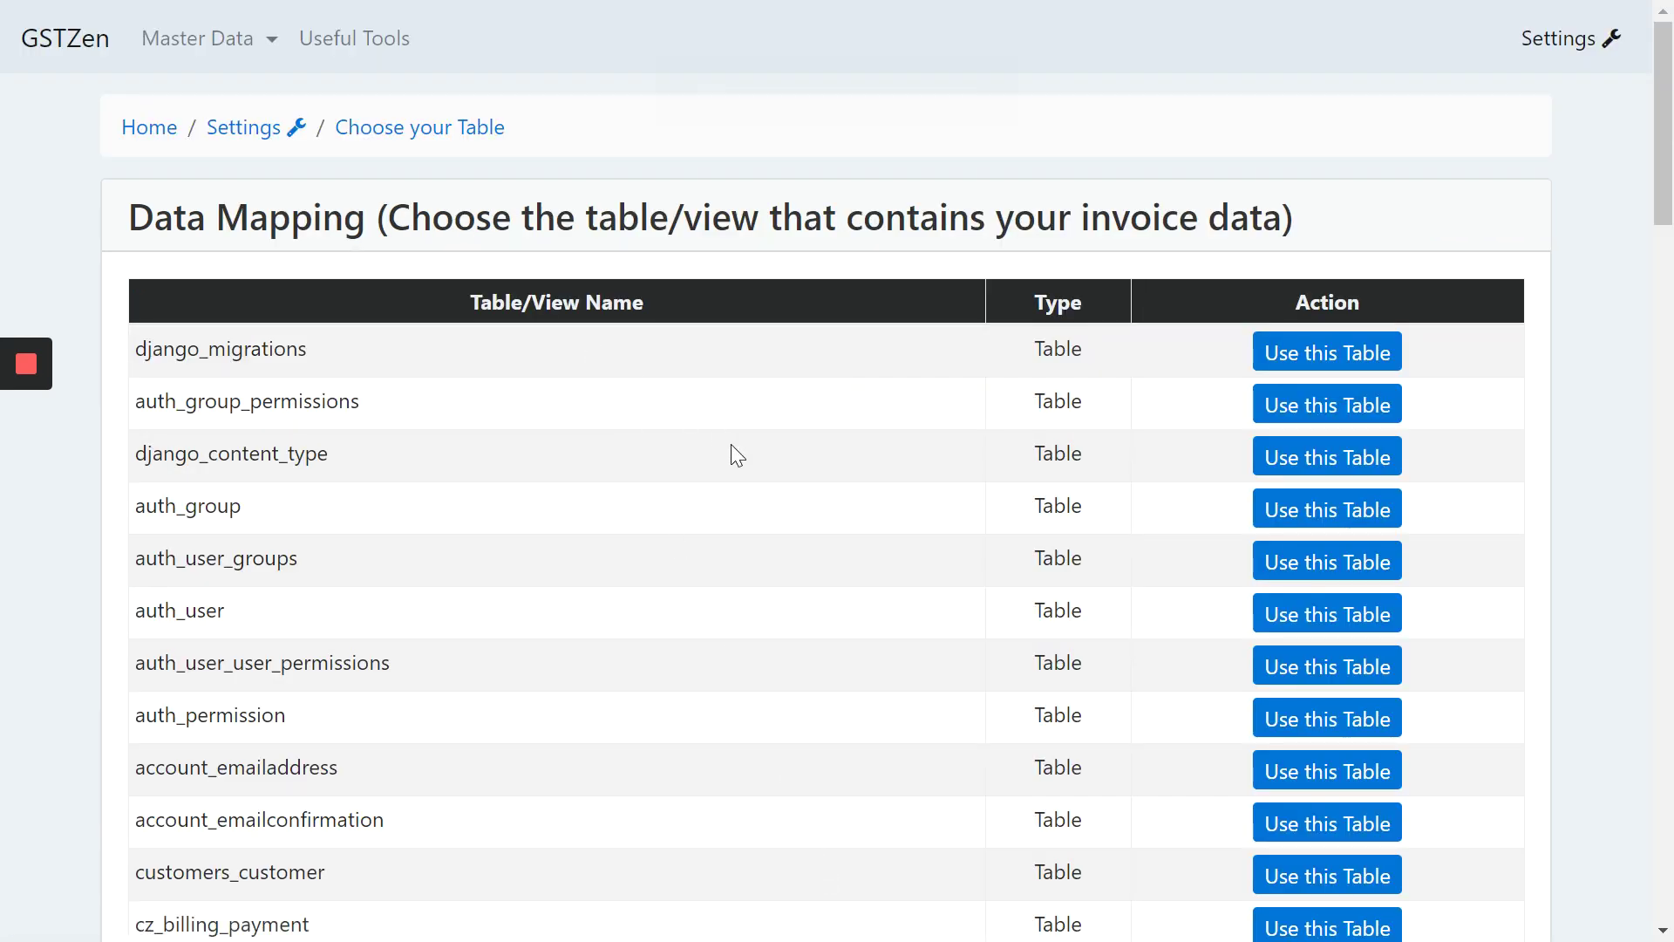
{"action": "scroll", "coordinate": [737, 453], "scroll_direction": "down", "scroll_amount": 5}
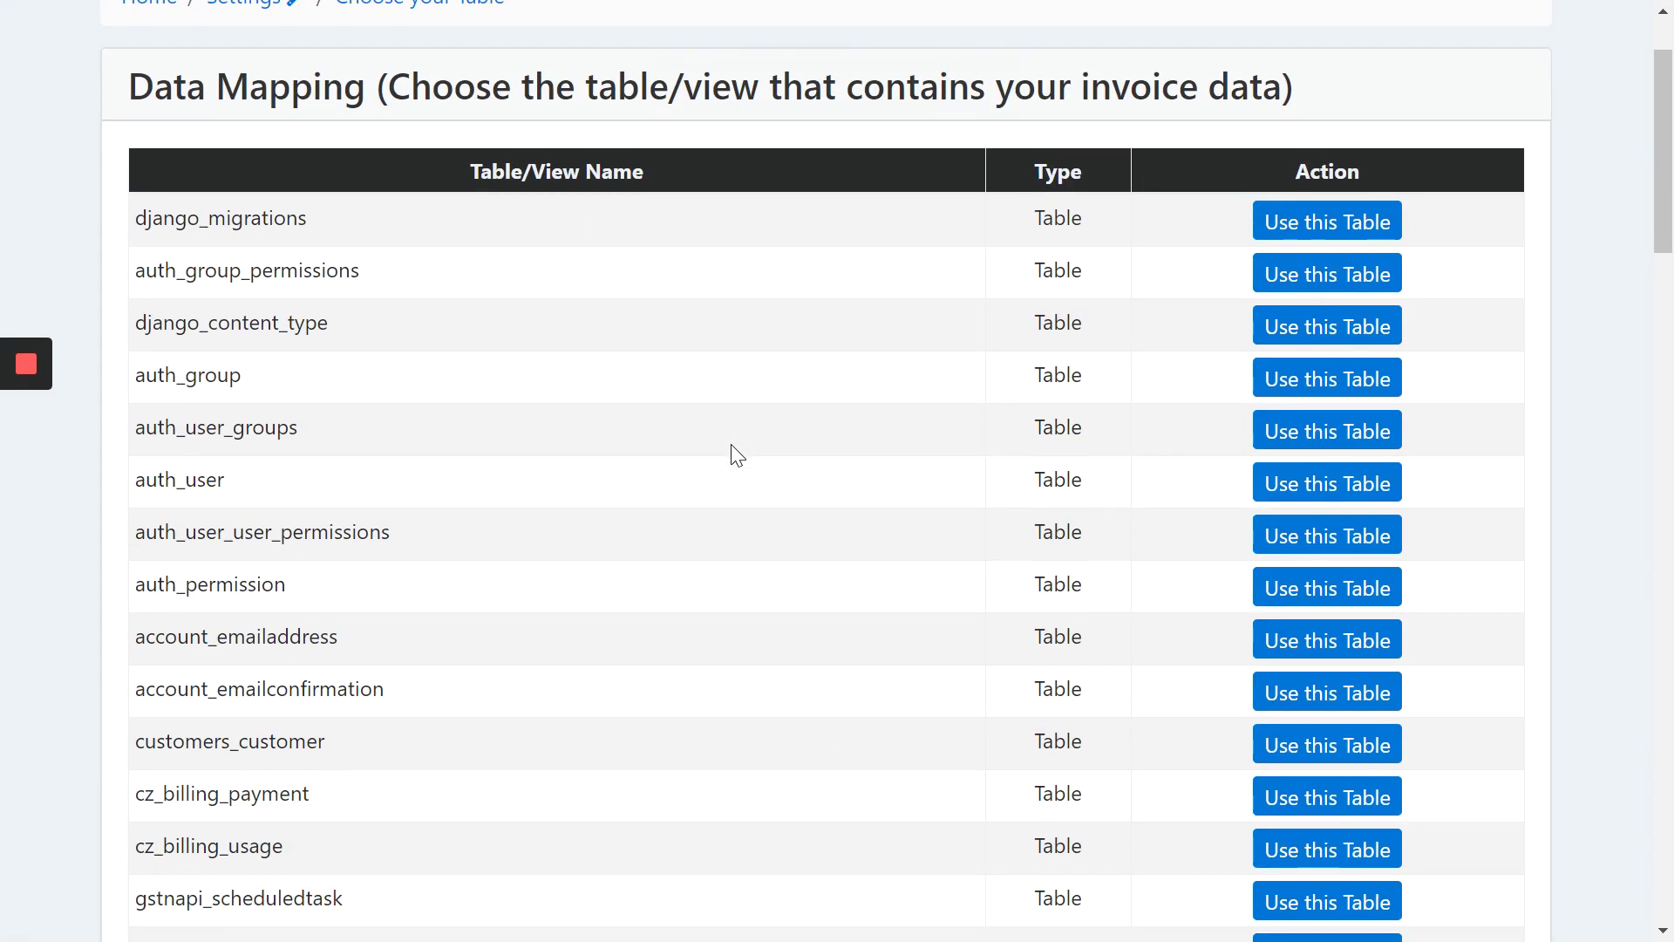
{"action": "scroll", "coordinate": [736, 453], "scroll_direction": "down", "scroll_amount": 20}
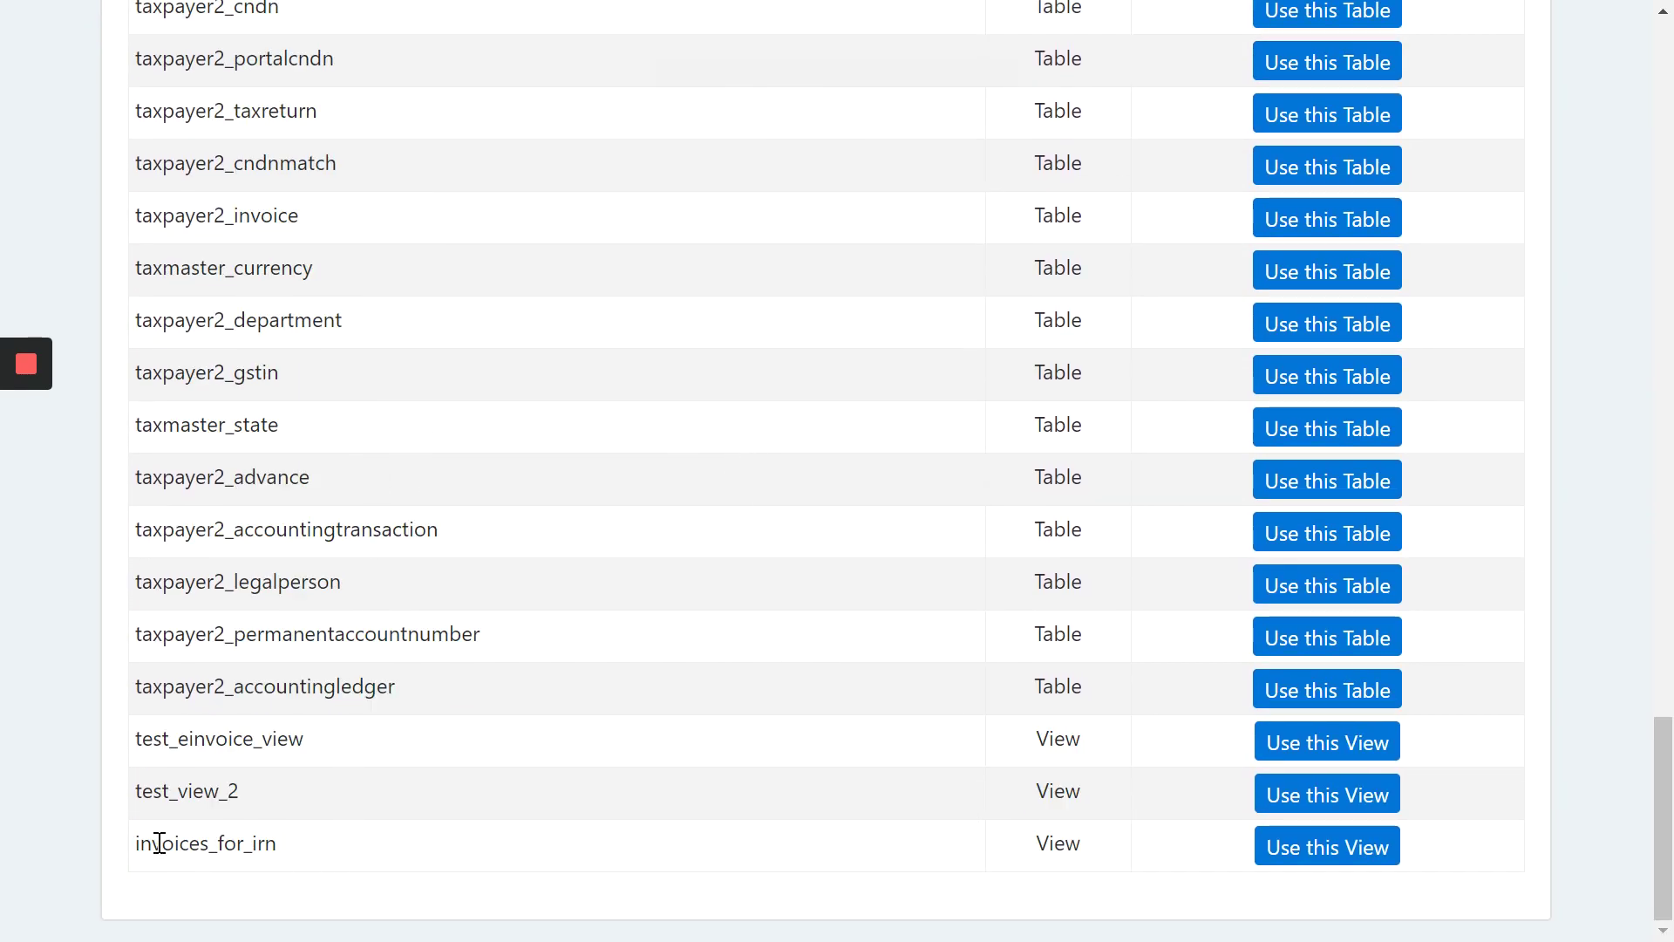
{"action": "double_click", "coordinate": [155, 841]}
{"action": "left_click", "coordinate": [994, 897]}
- Use the invoices_for_irn view and expand the Document Details mapping fields
{"action": "left_click", "coordinate": [1300, 844]}
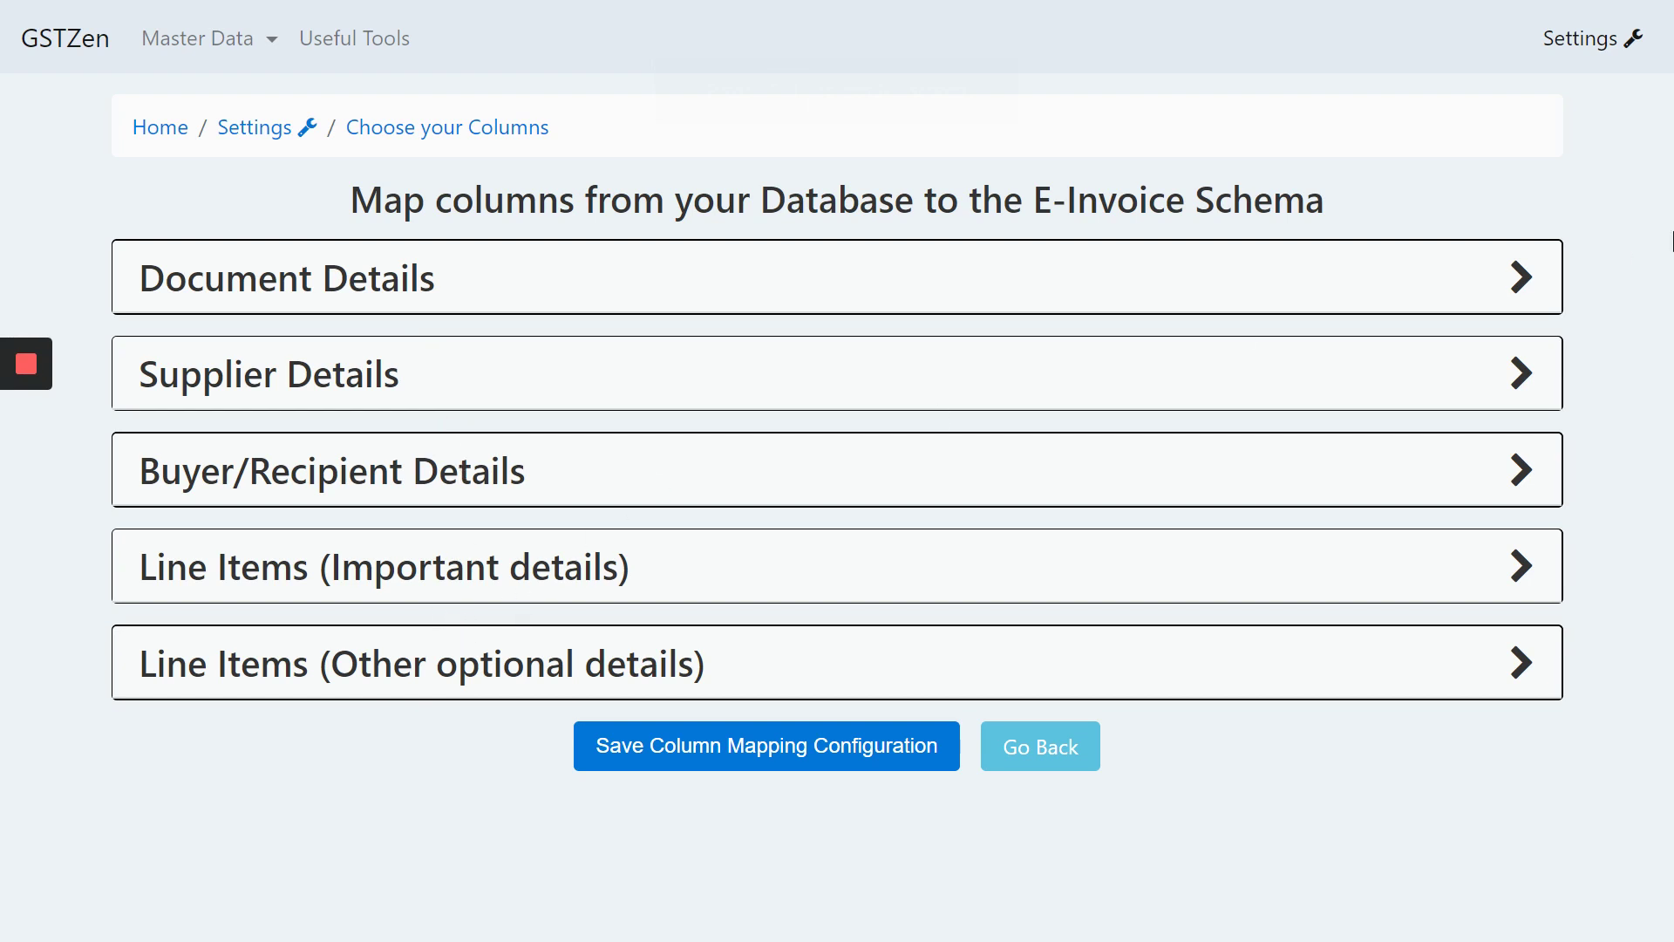
{"action": "left_click", "coordinate": [1524, 290]}
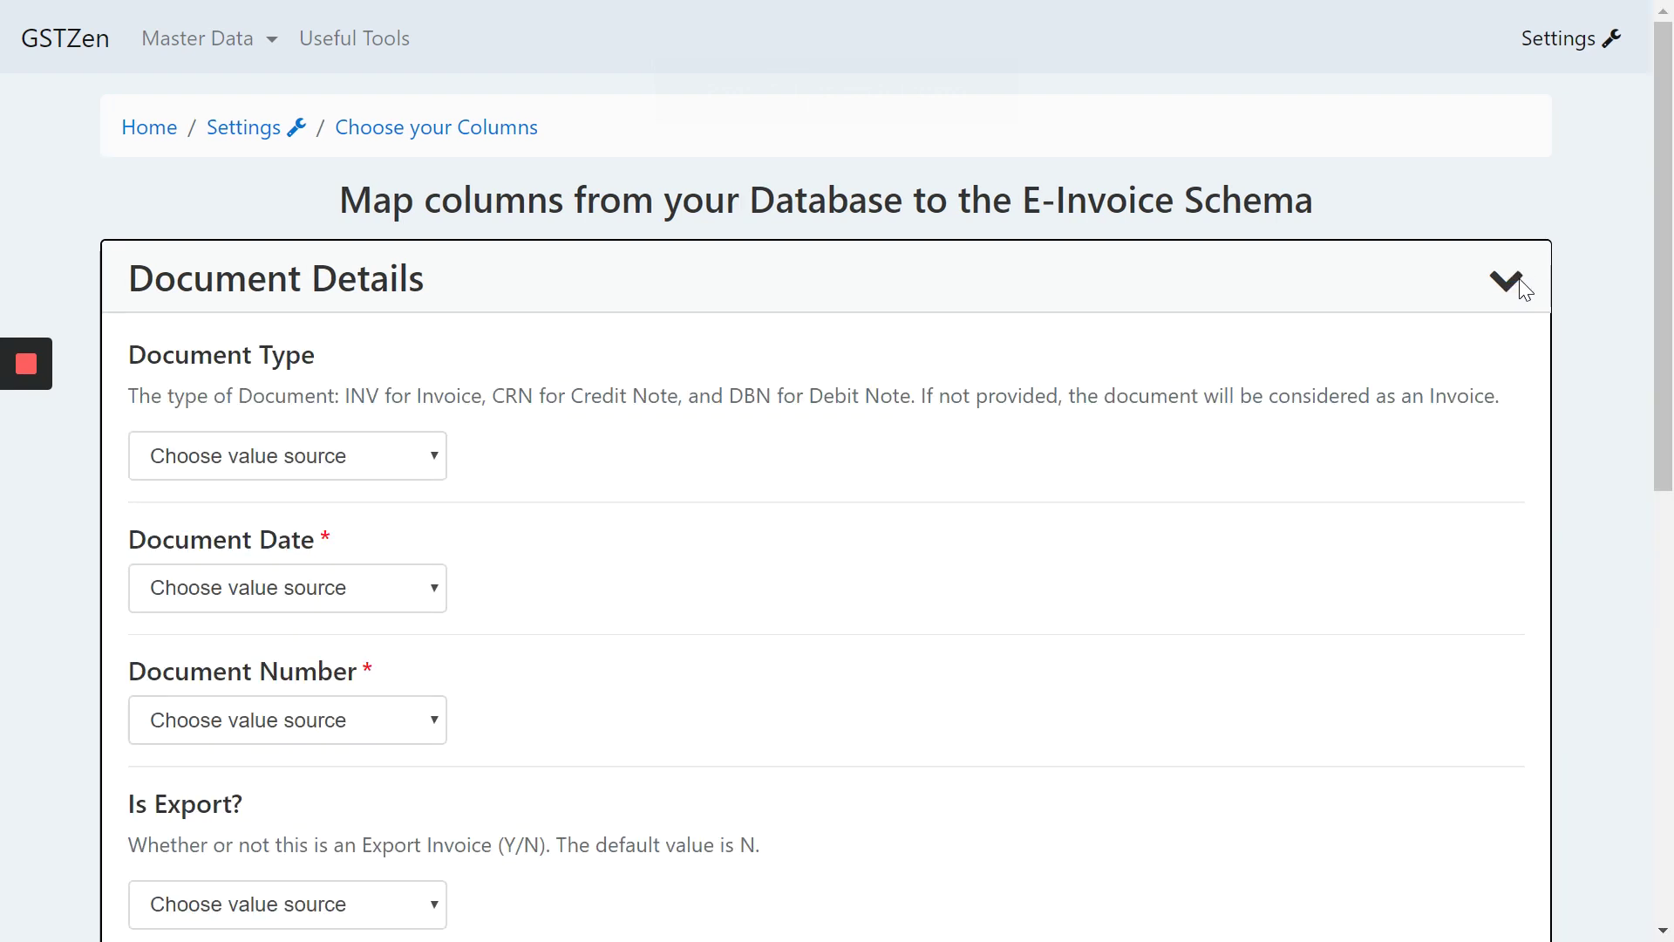
{"action": "scroll", "coordinate": [890, 453], "scroll_direction": "down", "scroll_amount": 2}
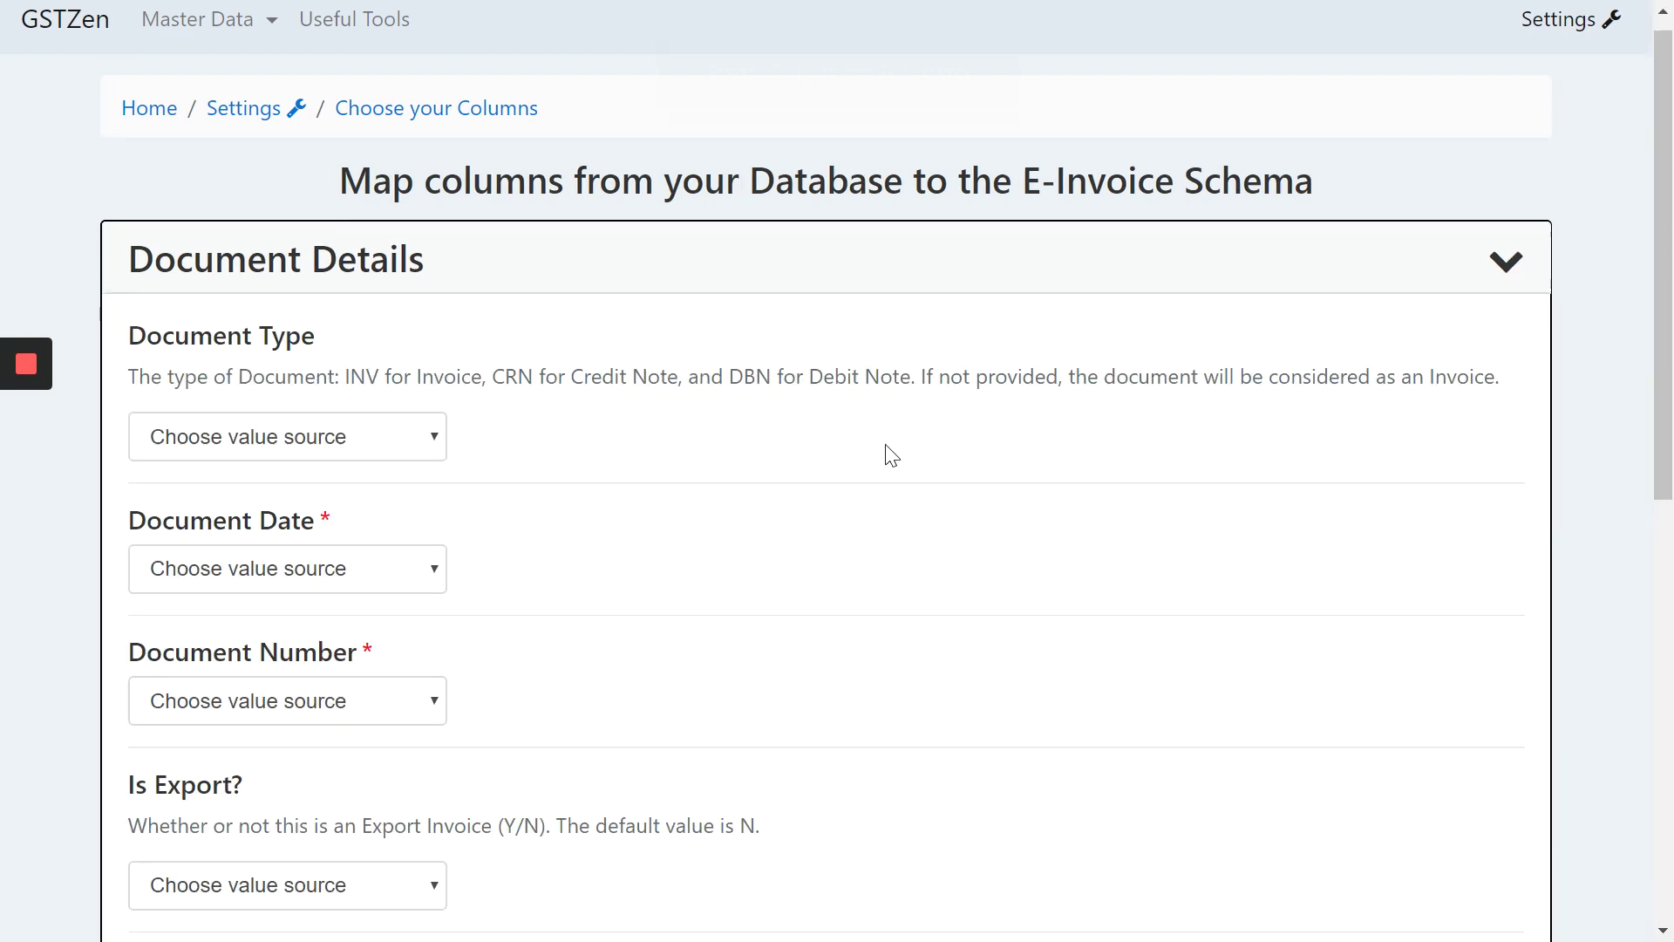
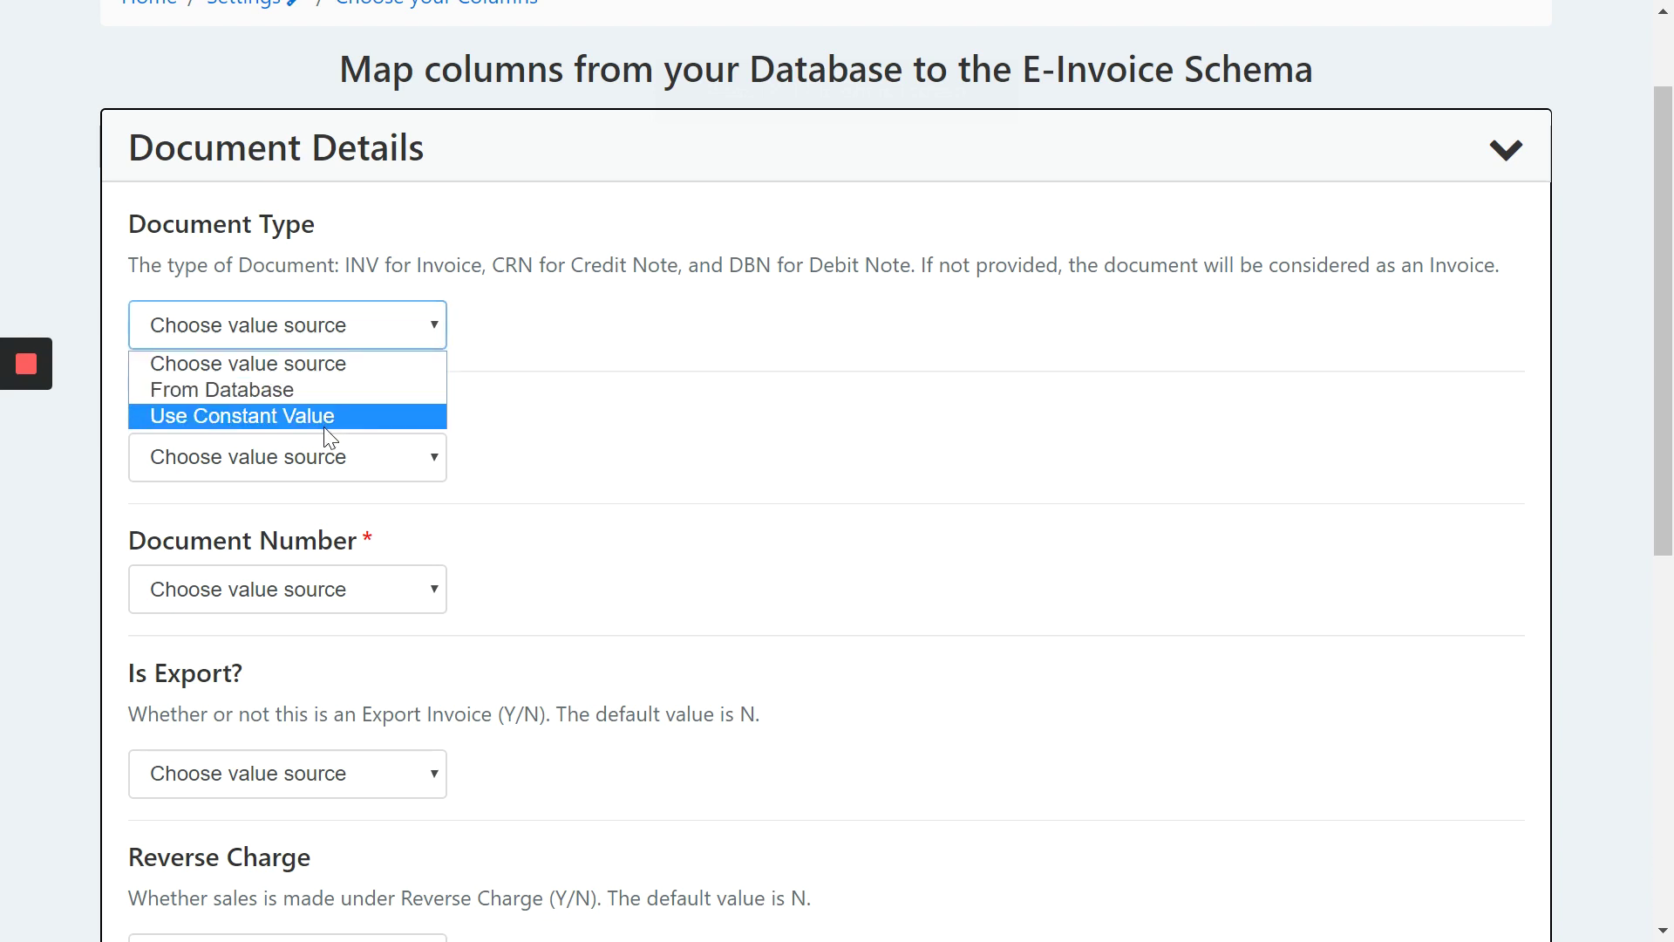
- Set Document Type to the constant value INV
{"action": "left_click", "coordinate": [504, 328]}
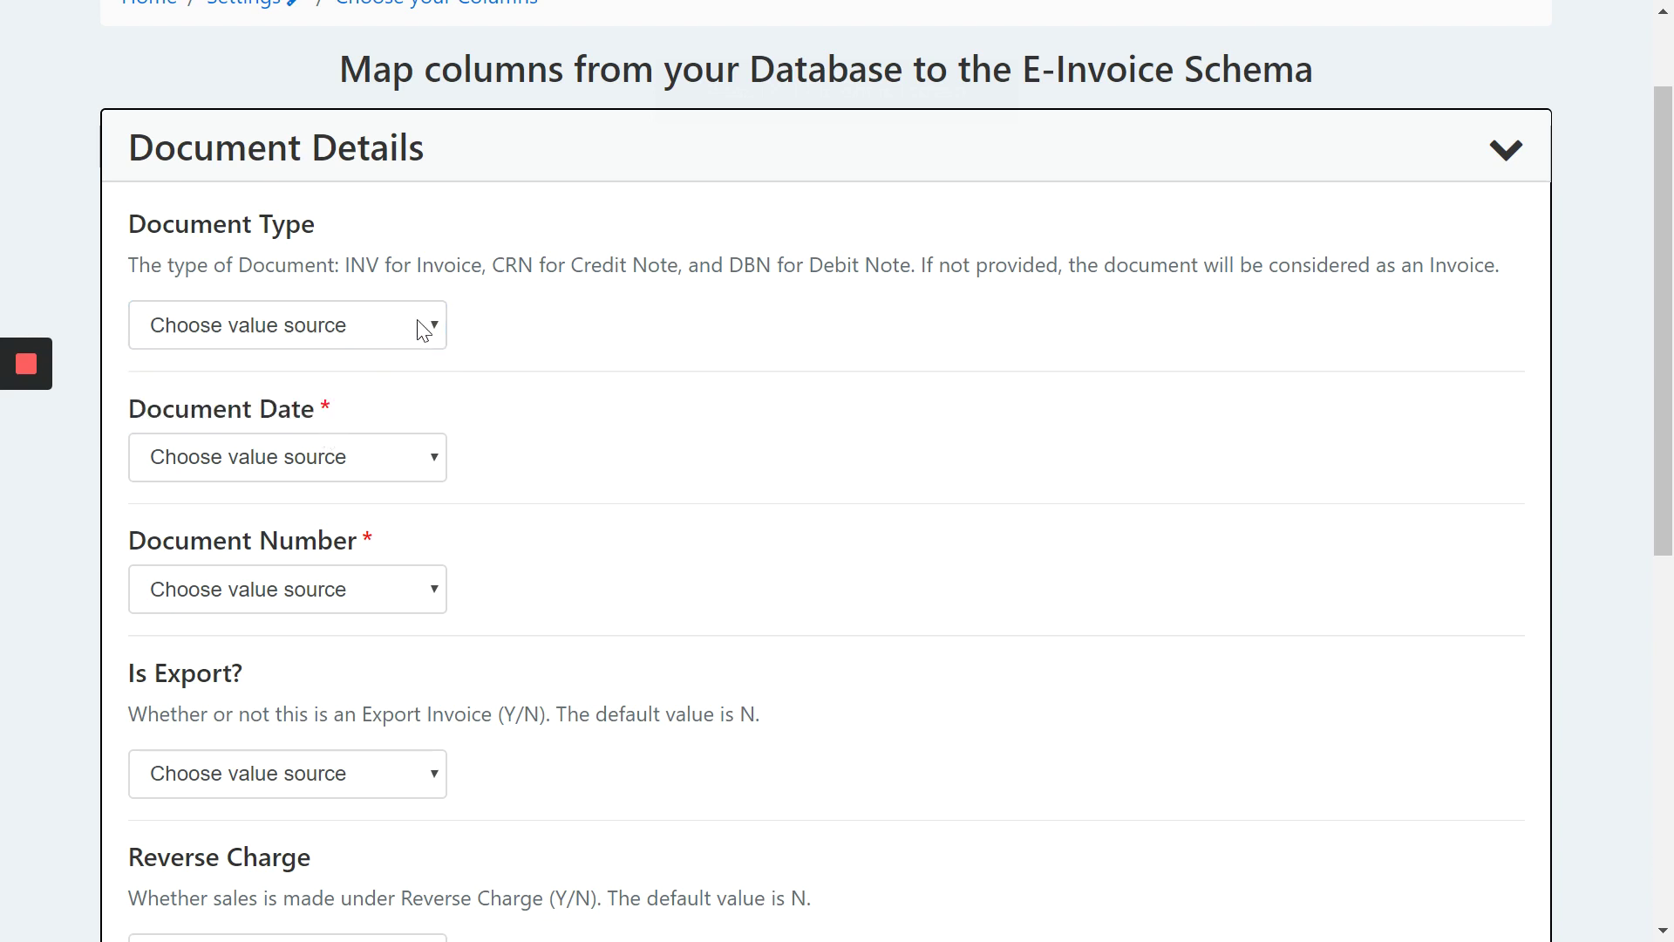
{"action": "left_click", "coordinate": [424, 331]}
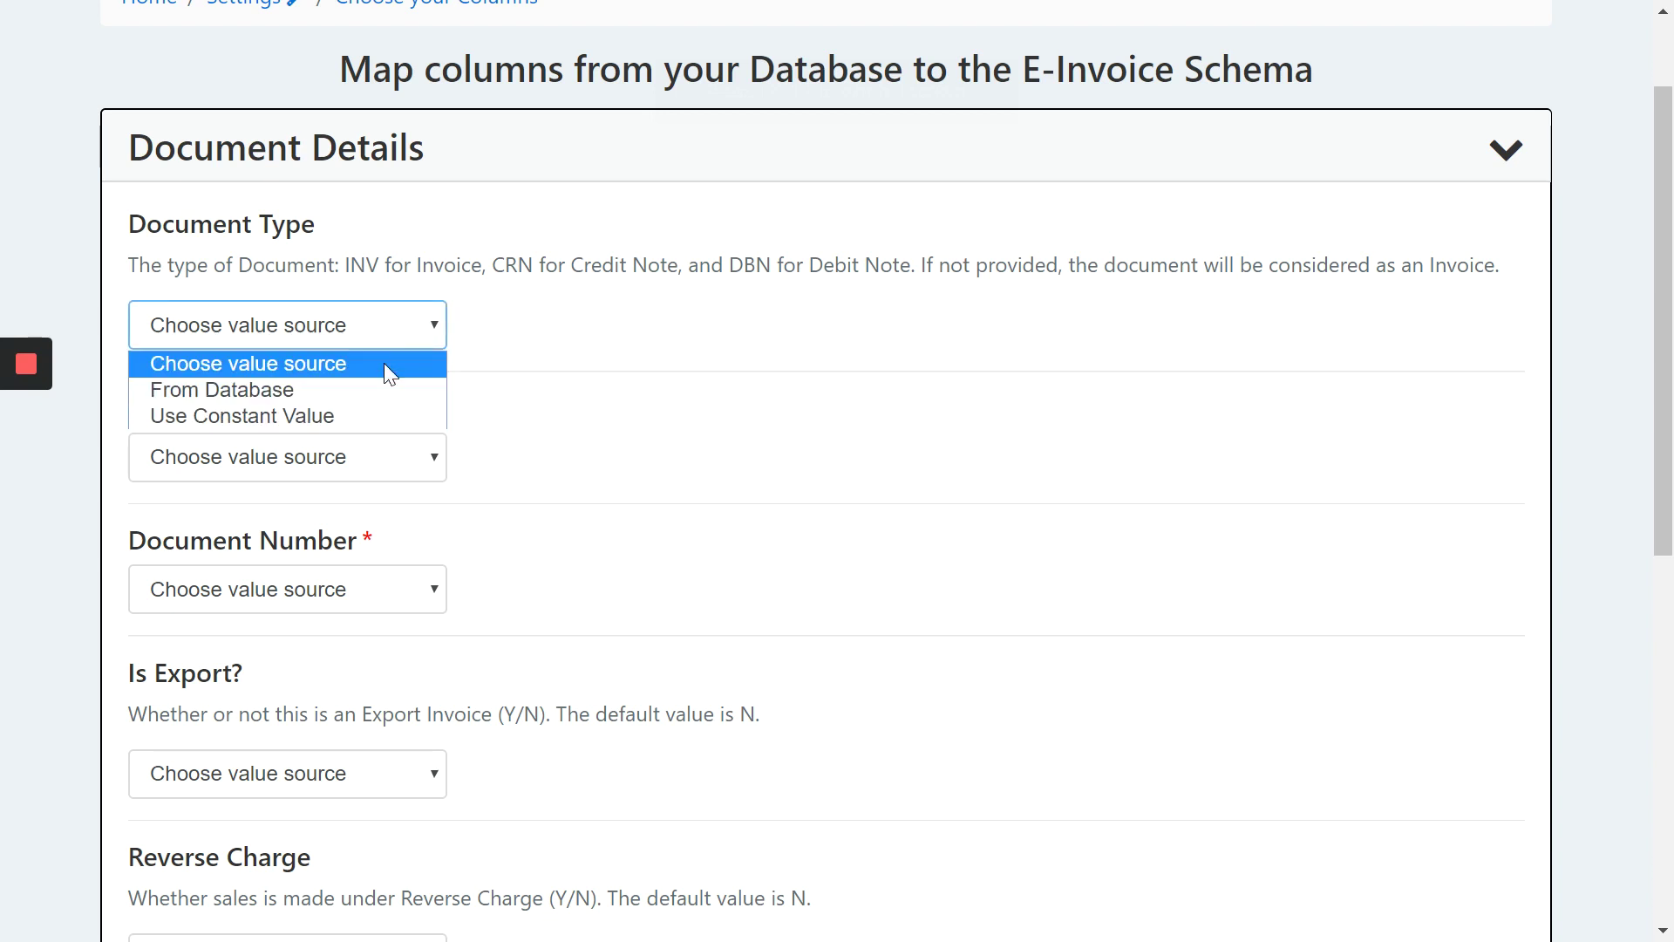
{"action": "left_click", "coordinate": [362, 414]}
{"action": "left_click", "coordinate": [626, 329]}
{"action": "type", "text": "INV"}
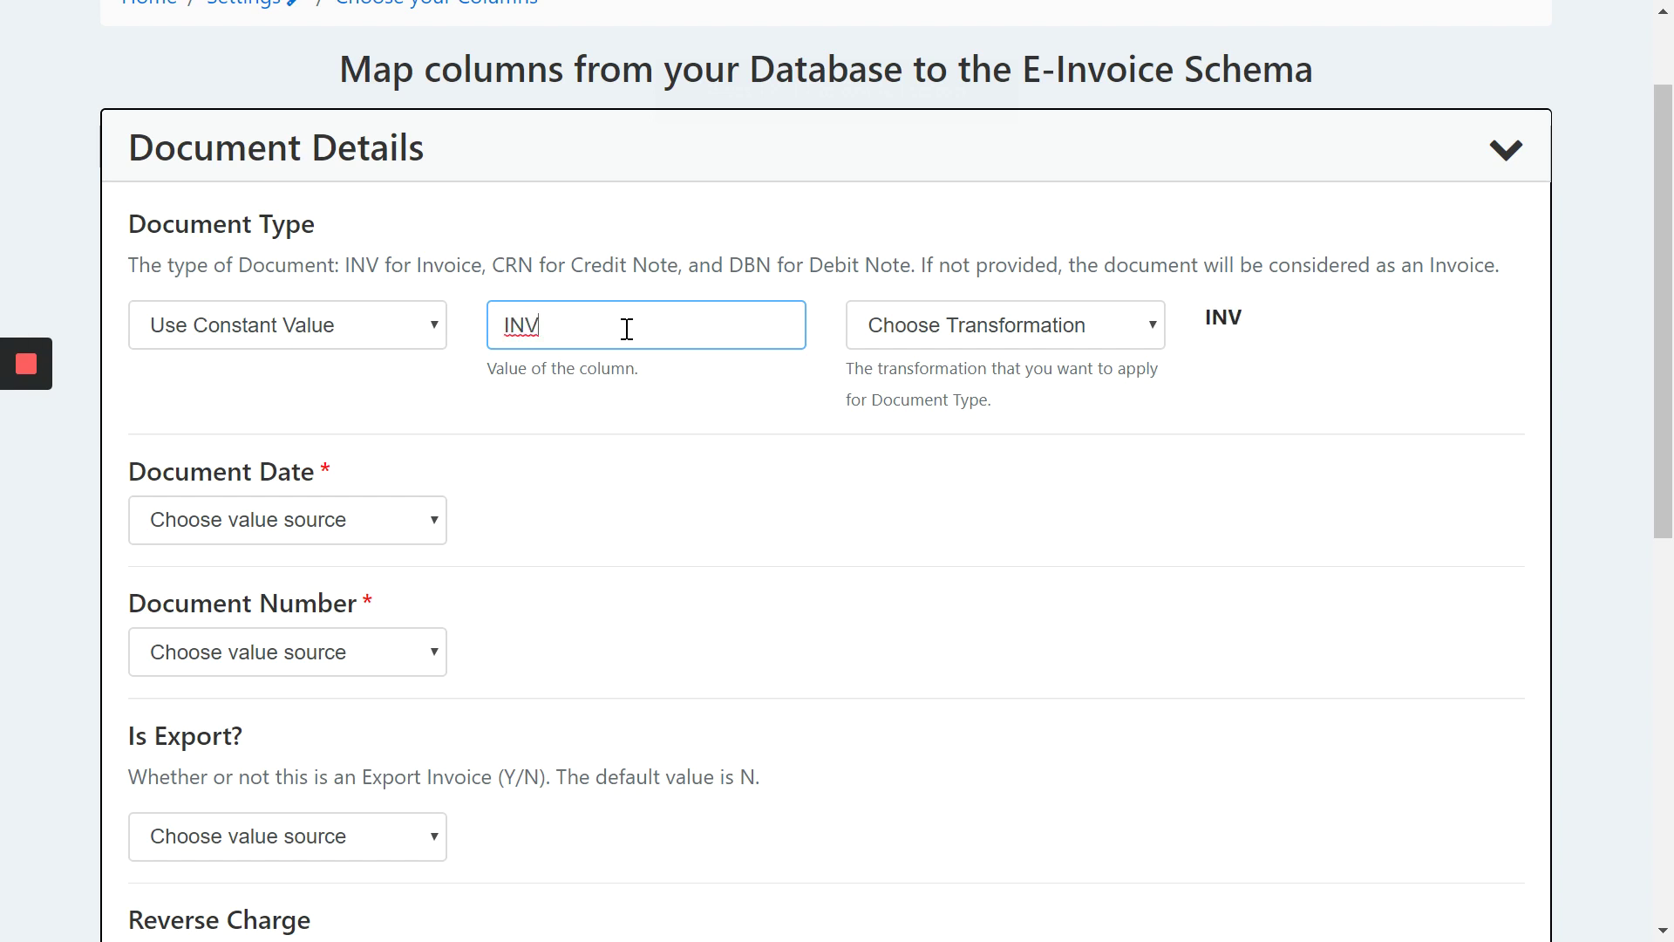
{"action": "left_click", "coordinate": [616, 418]}
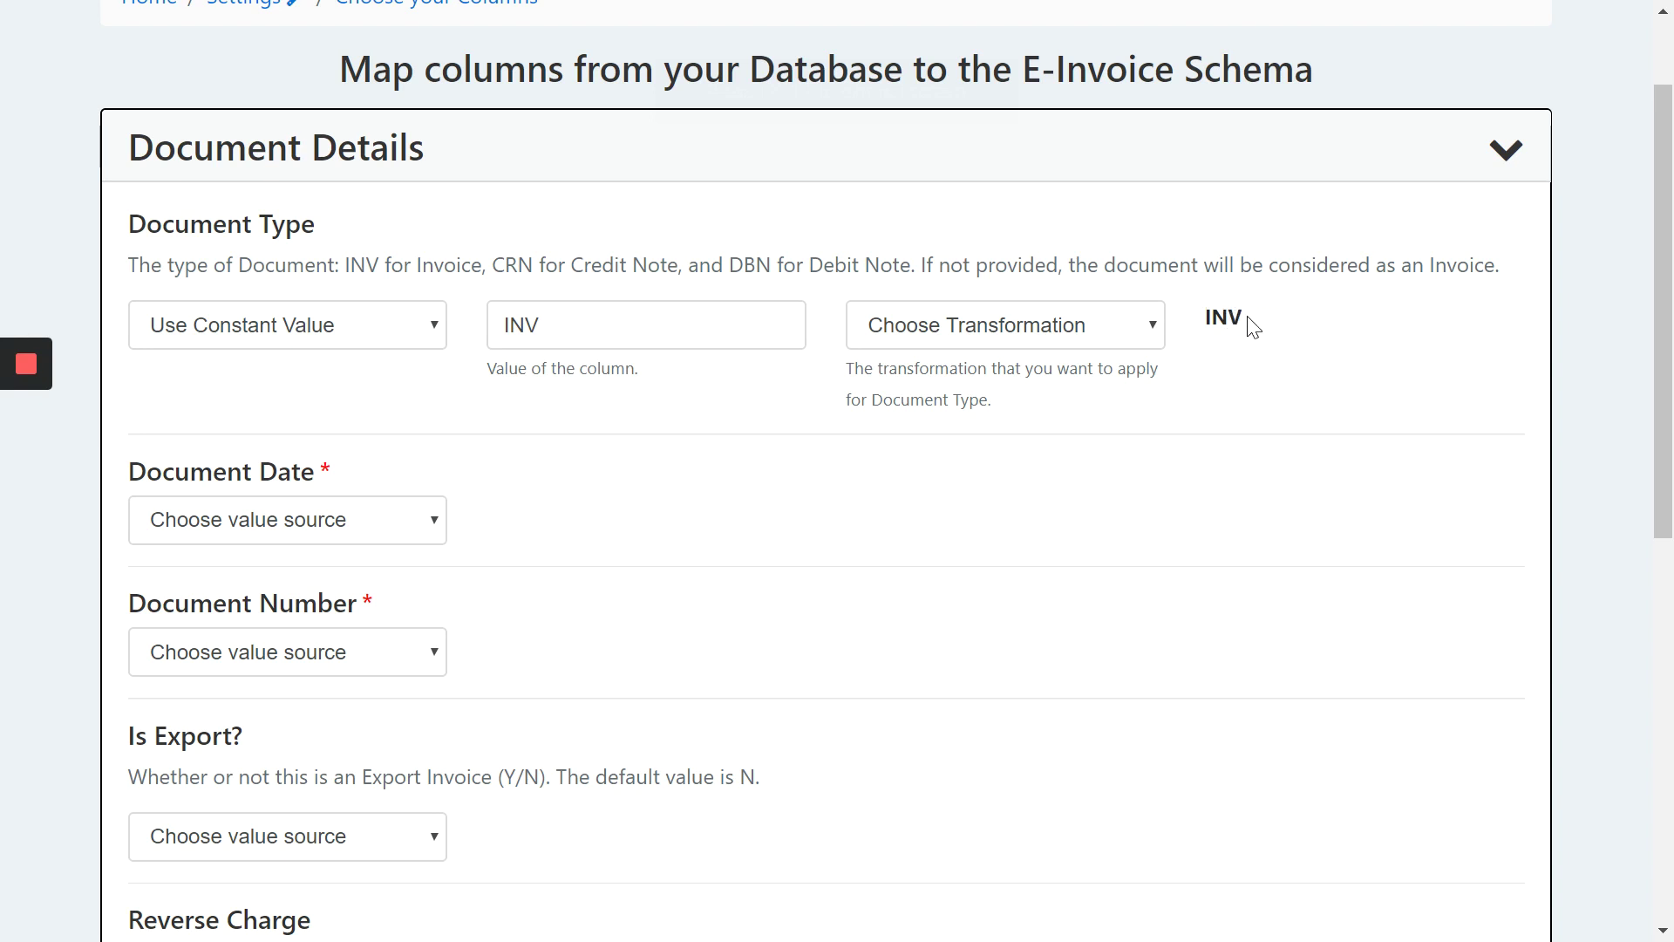
- Map Document Date from the database to the invoice_date column
{"action": "scroll", "coordinate": [336, 441], "scroll_direction": "down", "scroll_amount": 2}
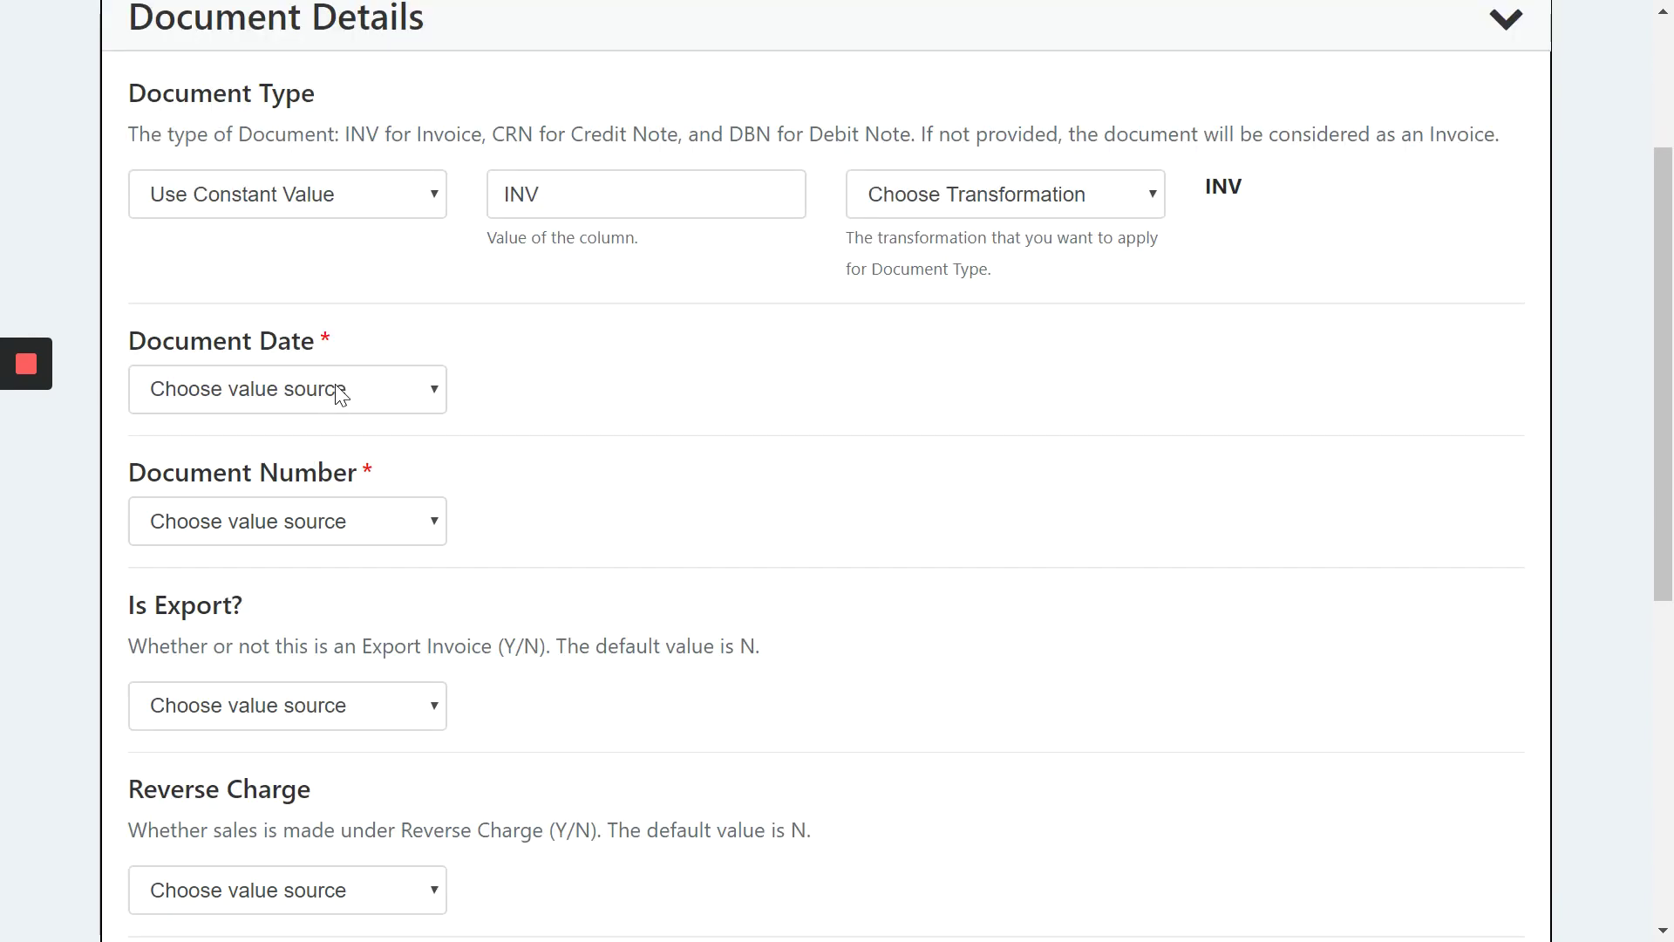
{"action": "left_click", "coordinate": [341, 396]}
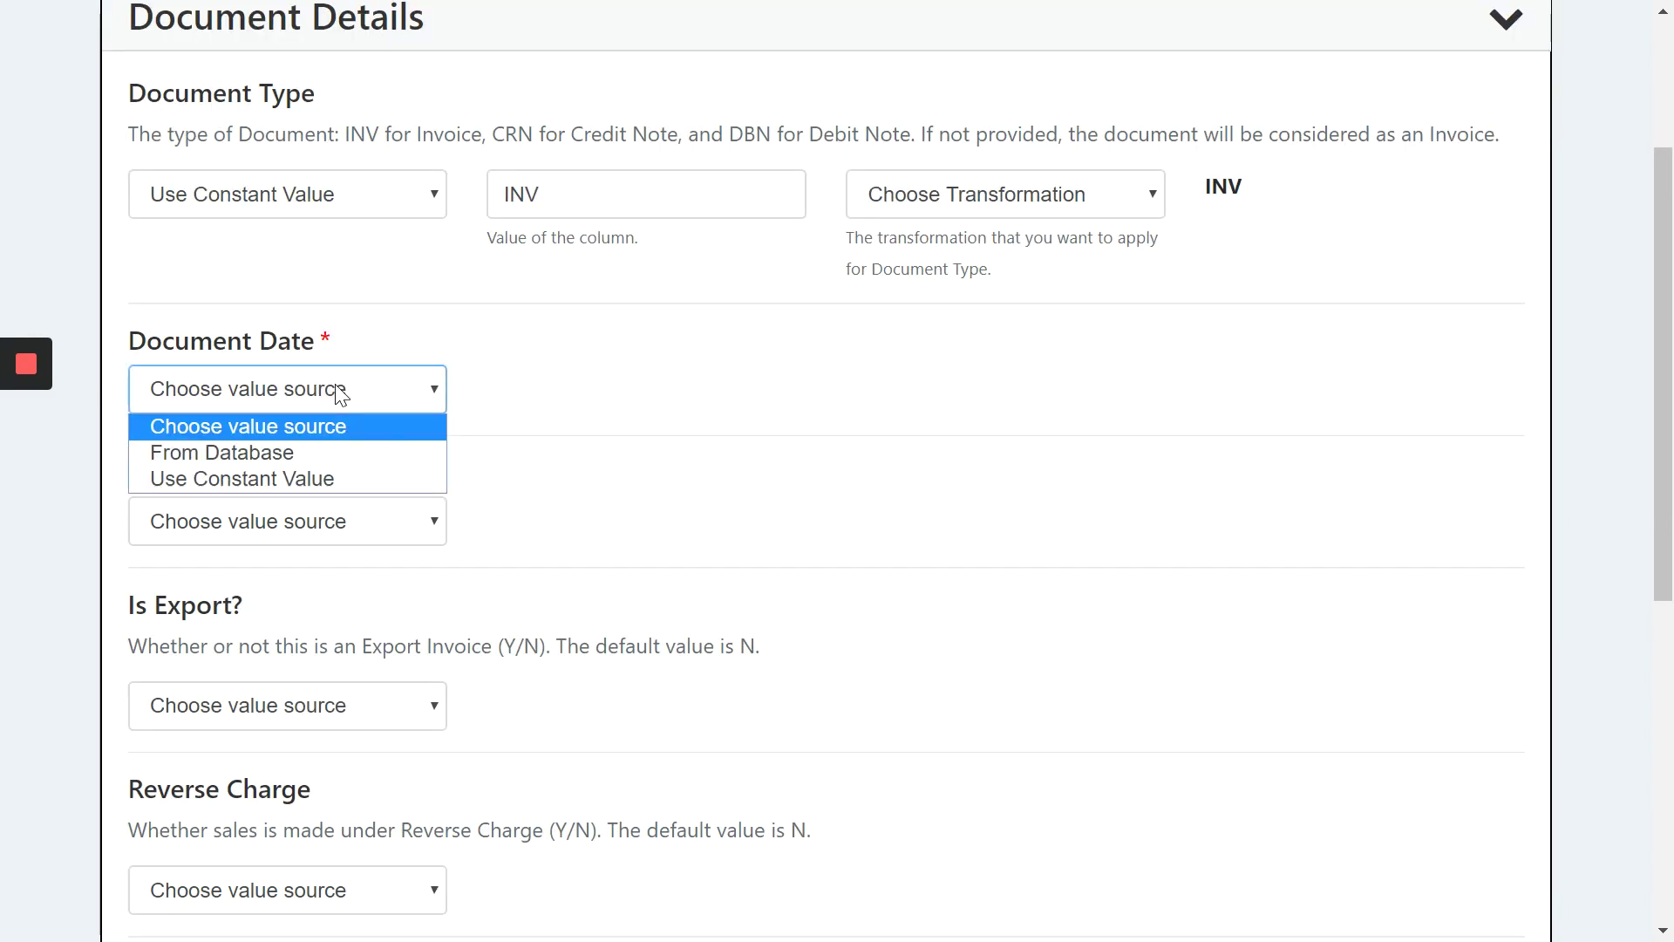
{"action": "left_click", "coordinate": [302, 450]}
{"action": "left_click", "coordinate": [653, 401]}
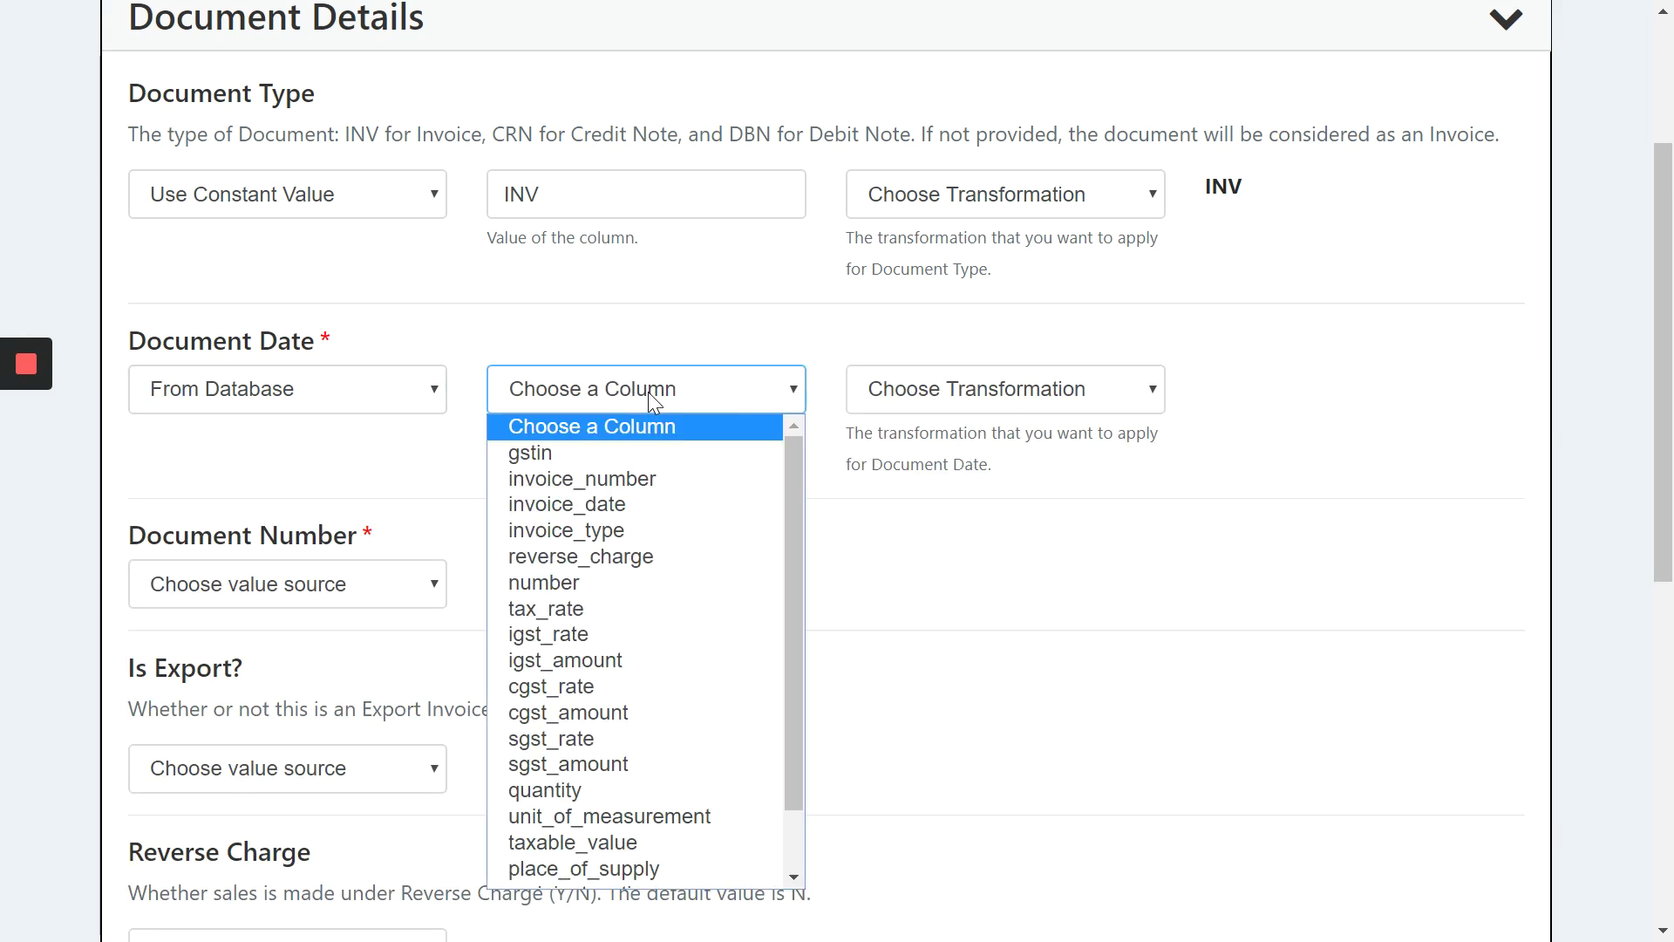
{"action": "left_click", "coordinate": [634, 506]}
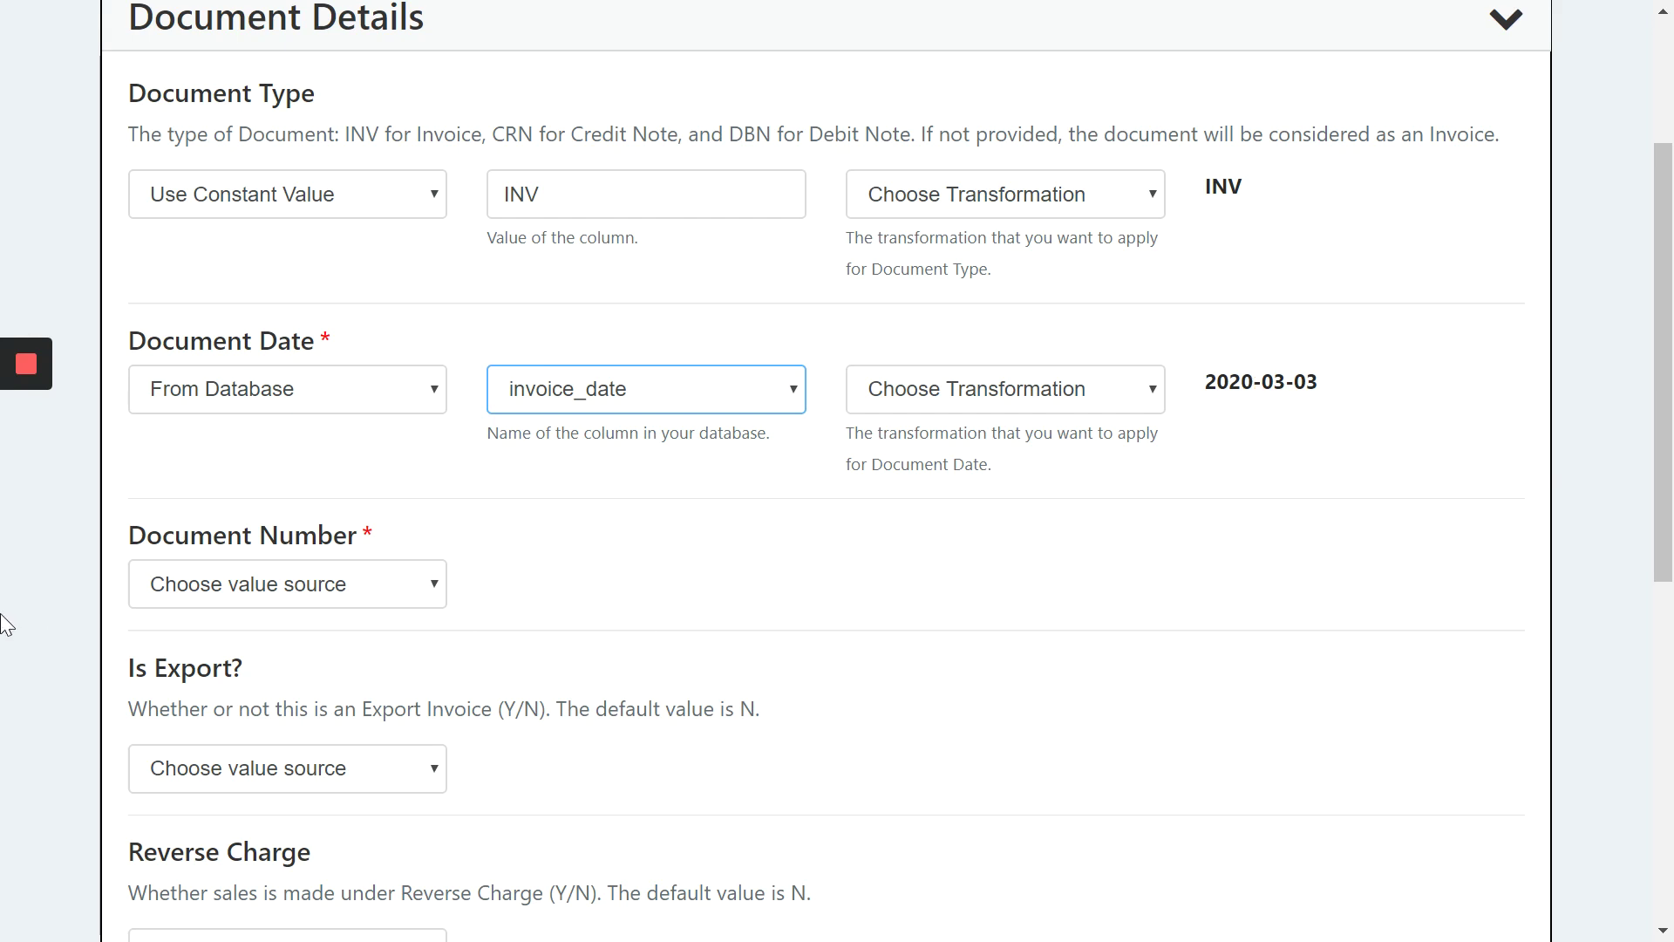
- Map Document Number from the database to the invoice_number column
{"action": "left_click", "coordinate": [85, 472]}
{"action": "scroll", "coordinate": [85, 473], "scroll_direction": "down", "scroll_amount": 2}
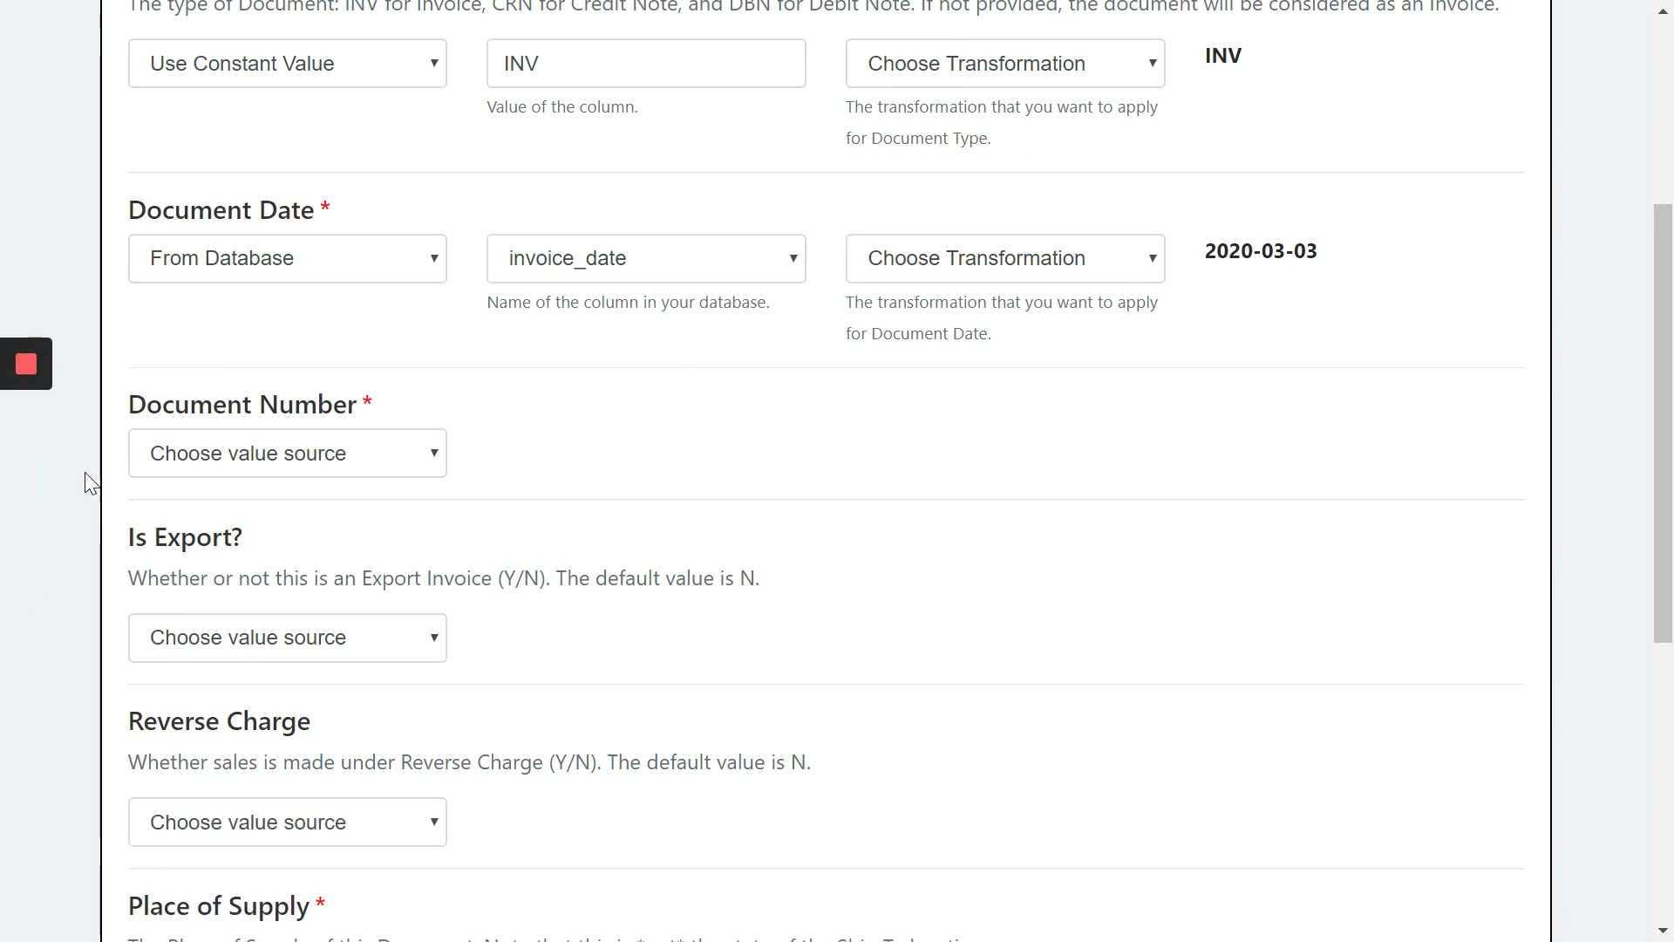
{"action": "left_click", "coordinate": [364, 456]}
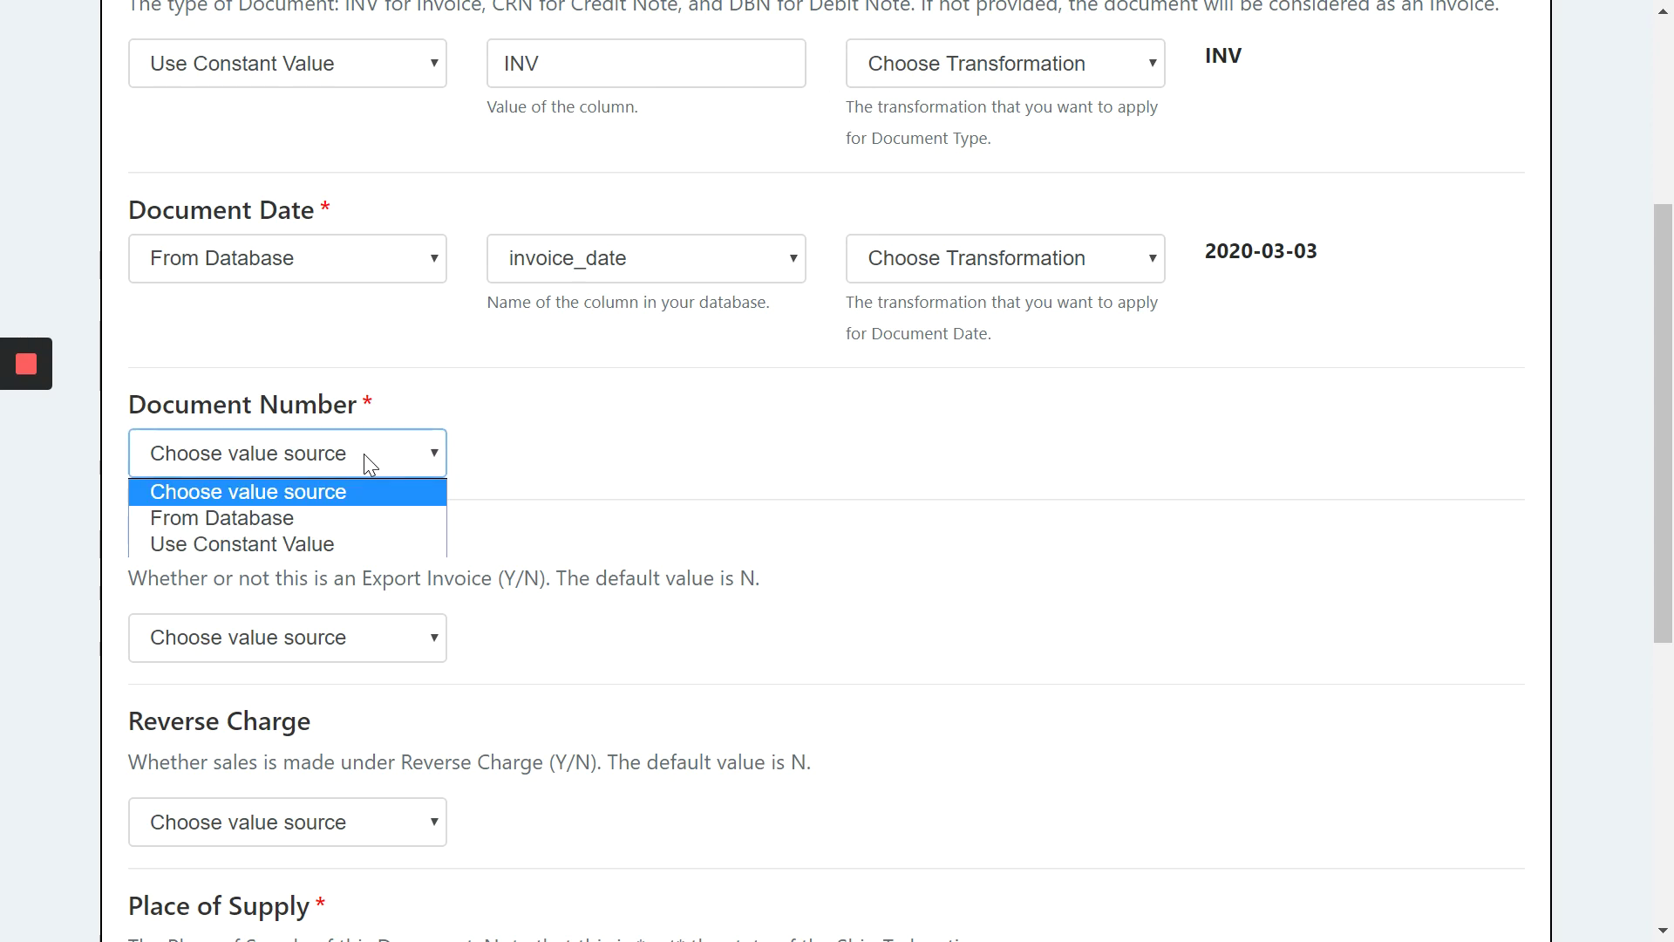
{"action": "left_click", "coordinate": [264, 518]}
{"action": "left_click", "coordinate": [621, 454]}
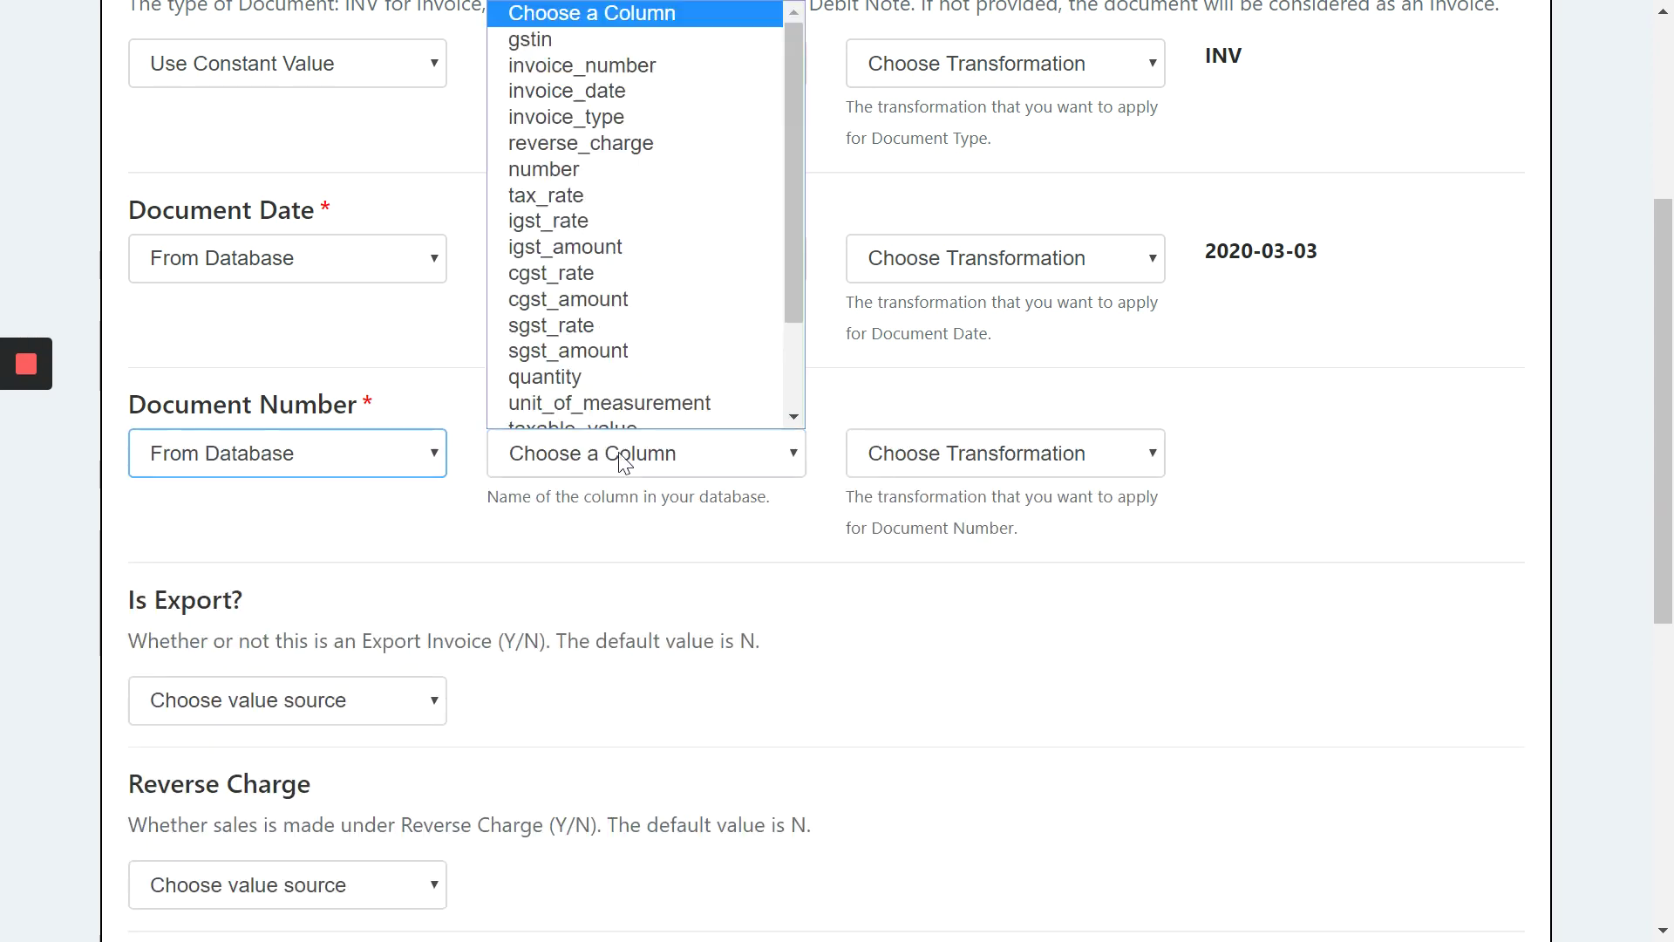
{"action": "scroll", "coordinate": [627, 261], "scroll_direction": "down", "scroll_amount": 1}
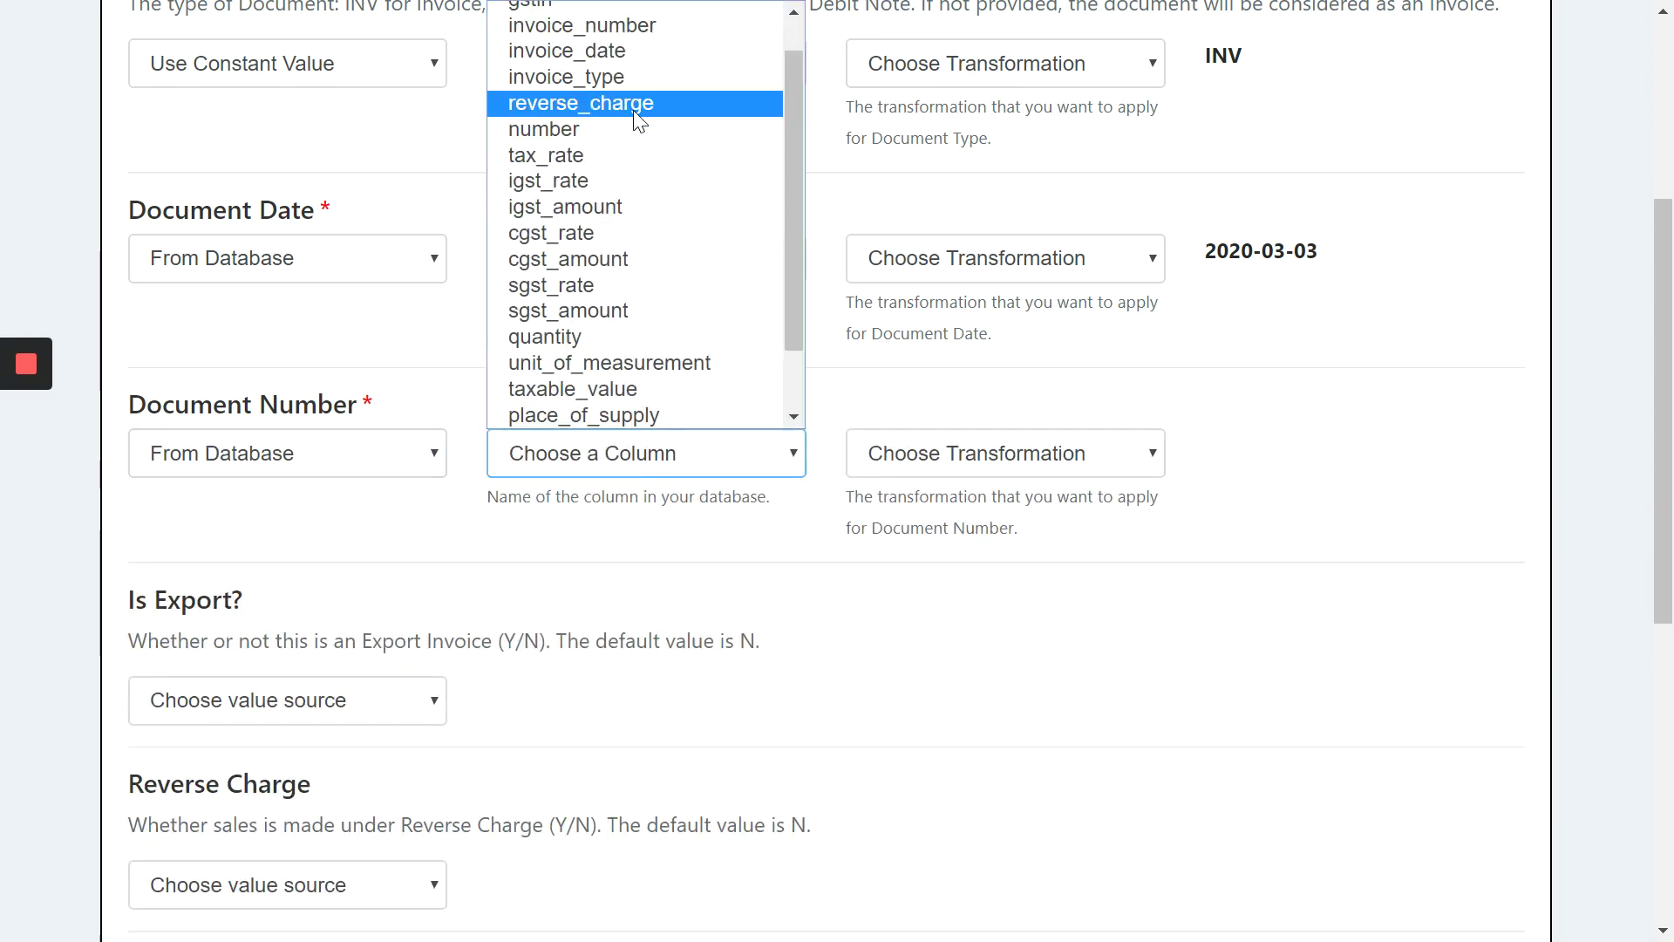
{"action": "left_click", "coordinate": [632, 32]}
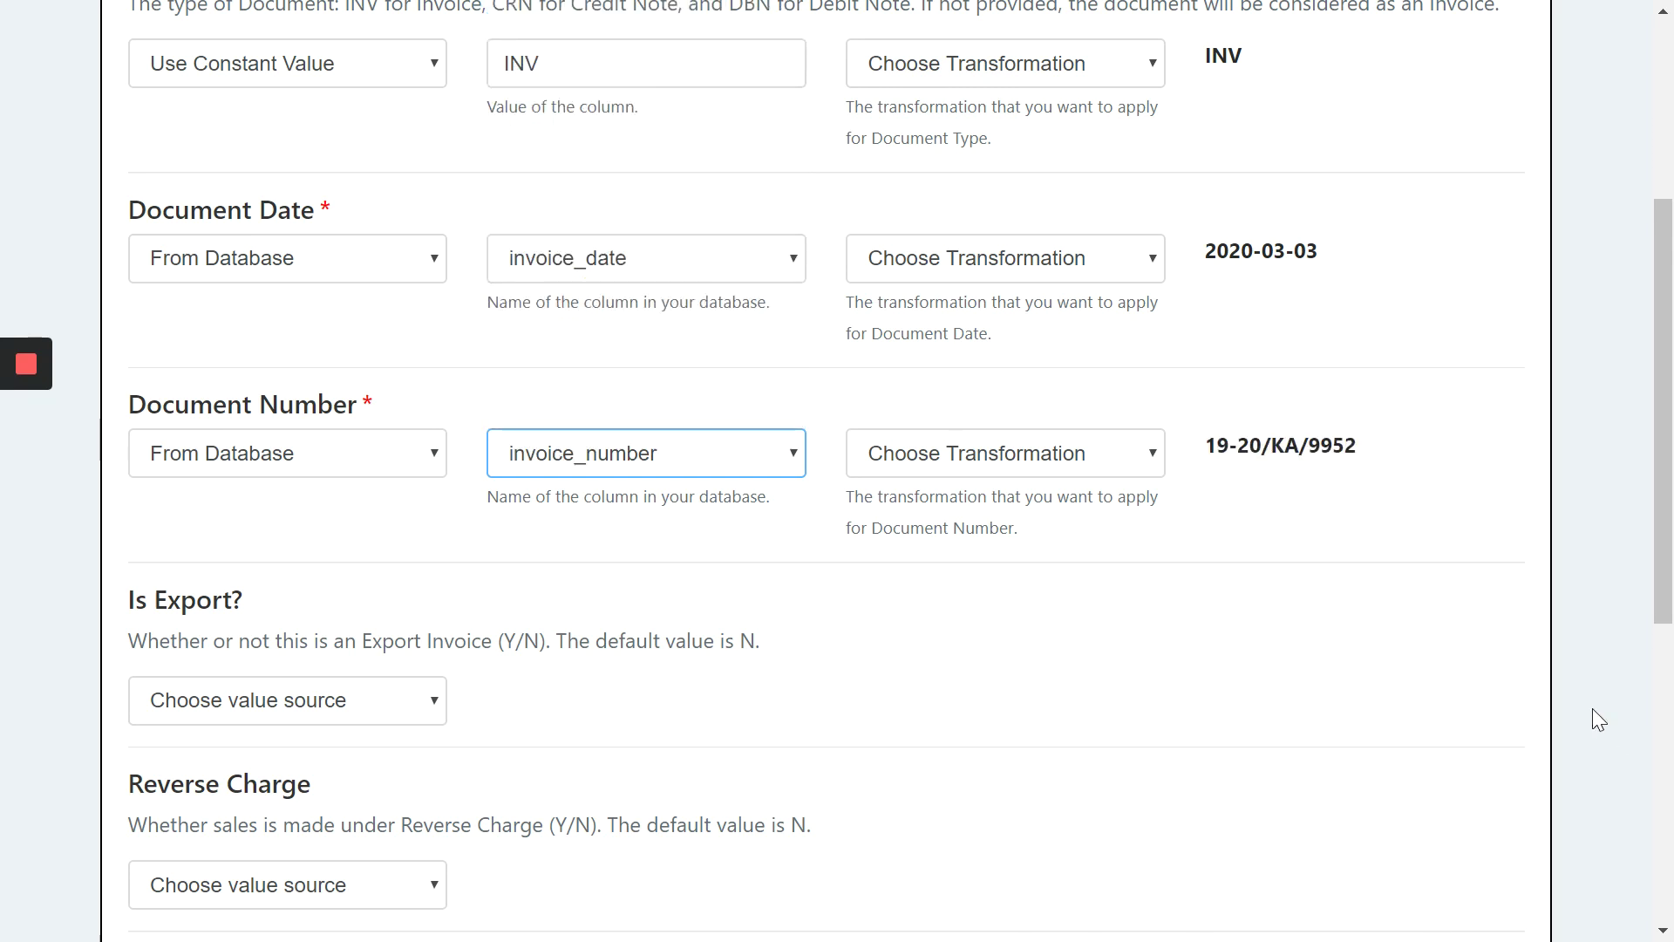
{"action": "left_click", "coordinate": [69, 478]}
{"action": "scroll", "coordinate": [70, 478], "scroll_direction": "down", "scroll_amount": 3}
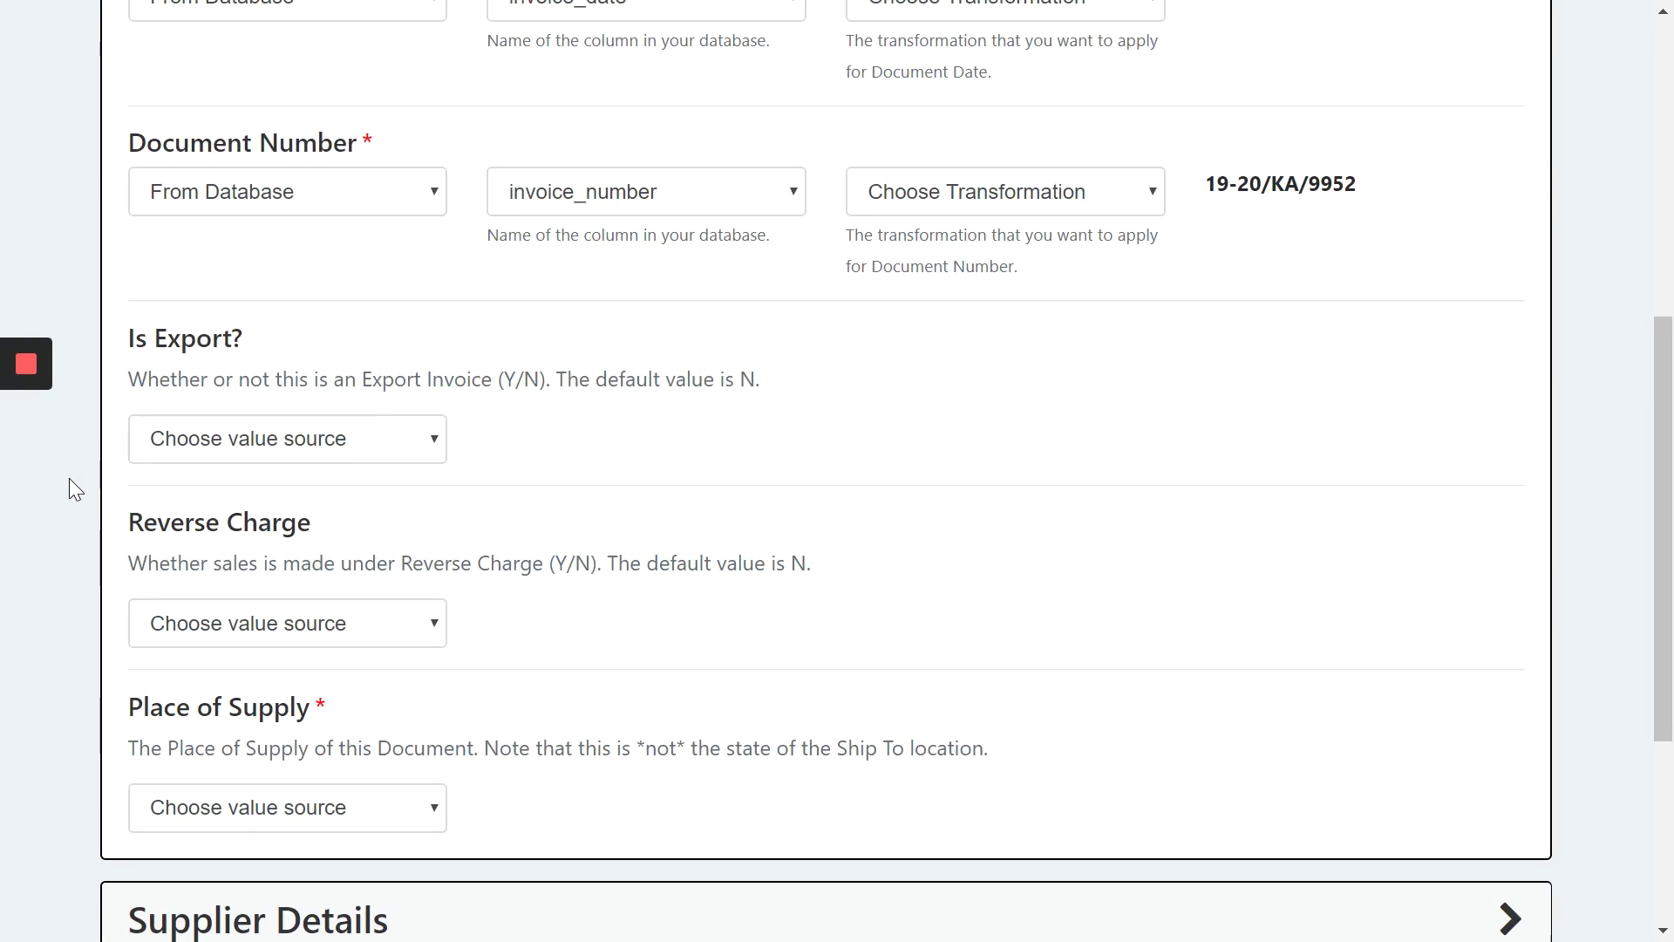
{"action": "left_click", "coordinate": [393, 440]}
- Leave Is Export? unset and map Place of Supply to place_of_supply, sampling Maharashtra
{"action": "left_click", "coordinate": [392, 441]}
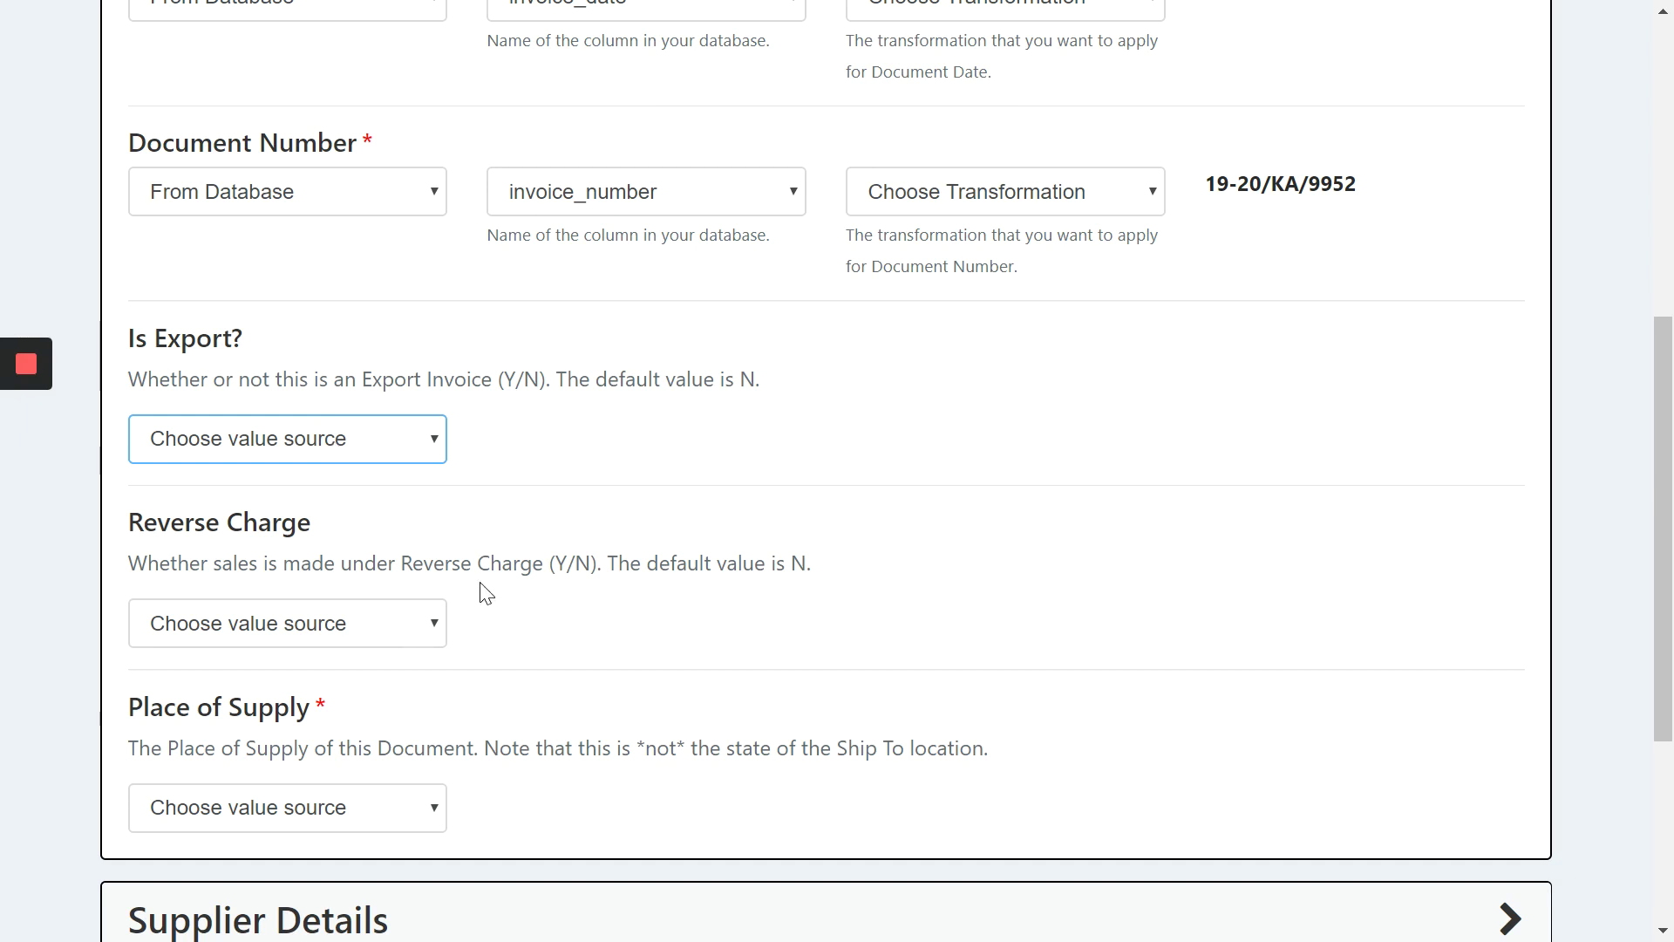
{"action": "scroll", "coordinate": [485, 542], "scroll_direction": "down", "scroll_amount": 1}
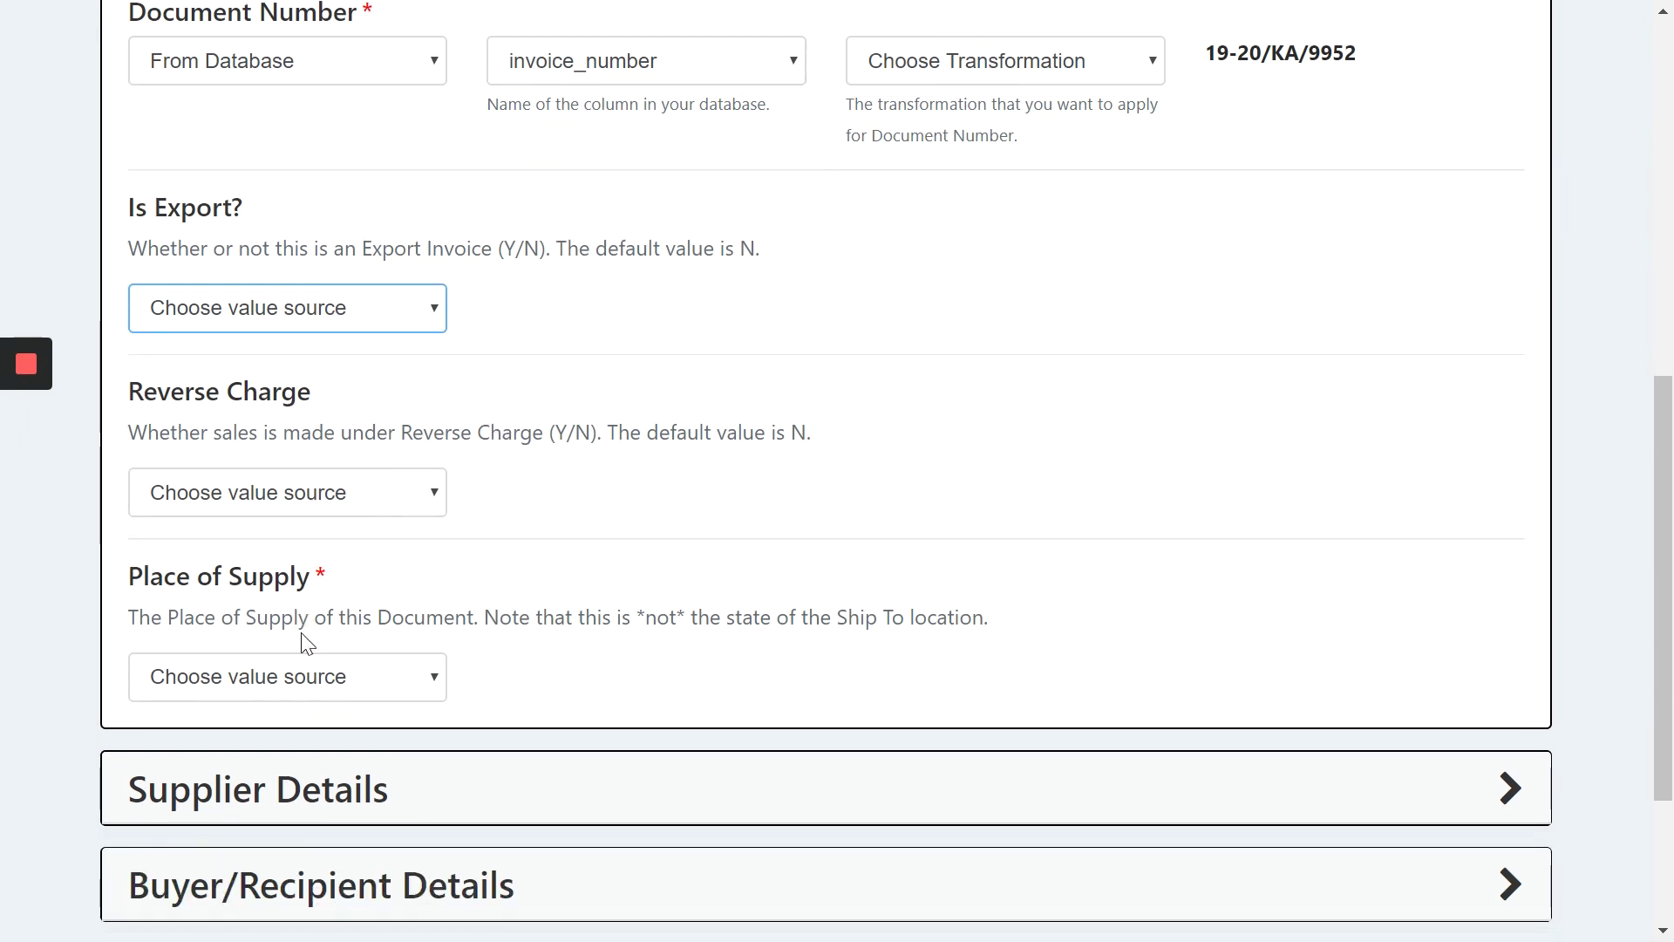
{"action": "scroll", "coordinate": [491, 543], "scroll_direction": "down", "scroll_amount": 2}
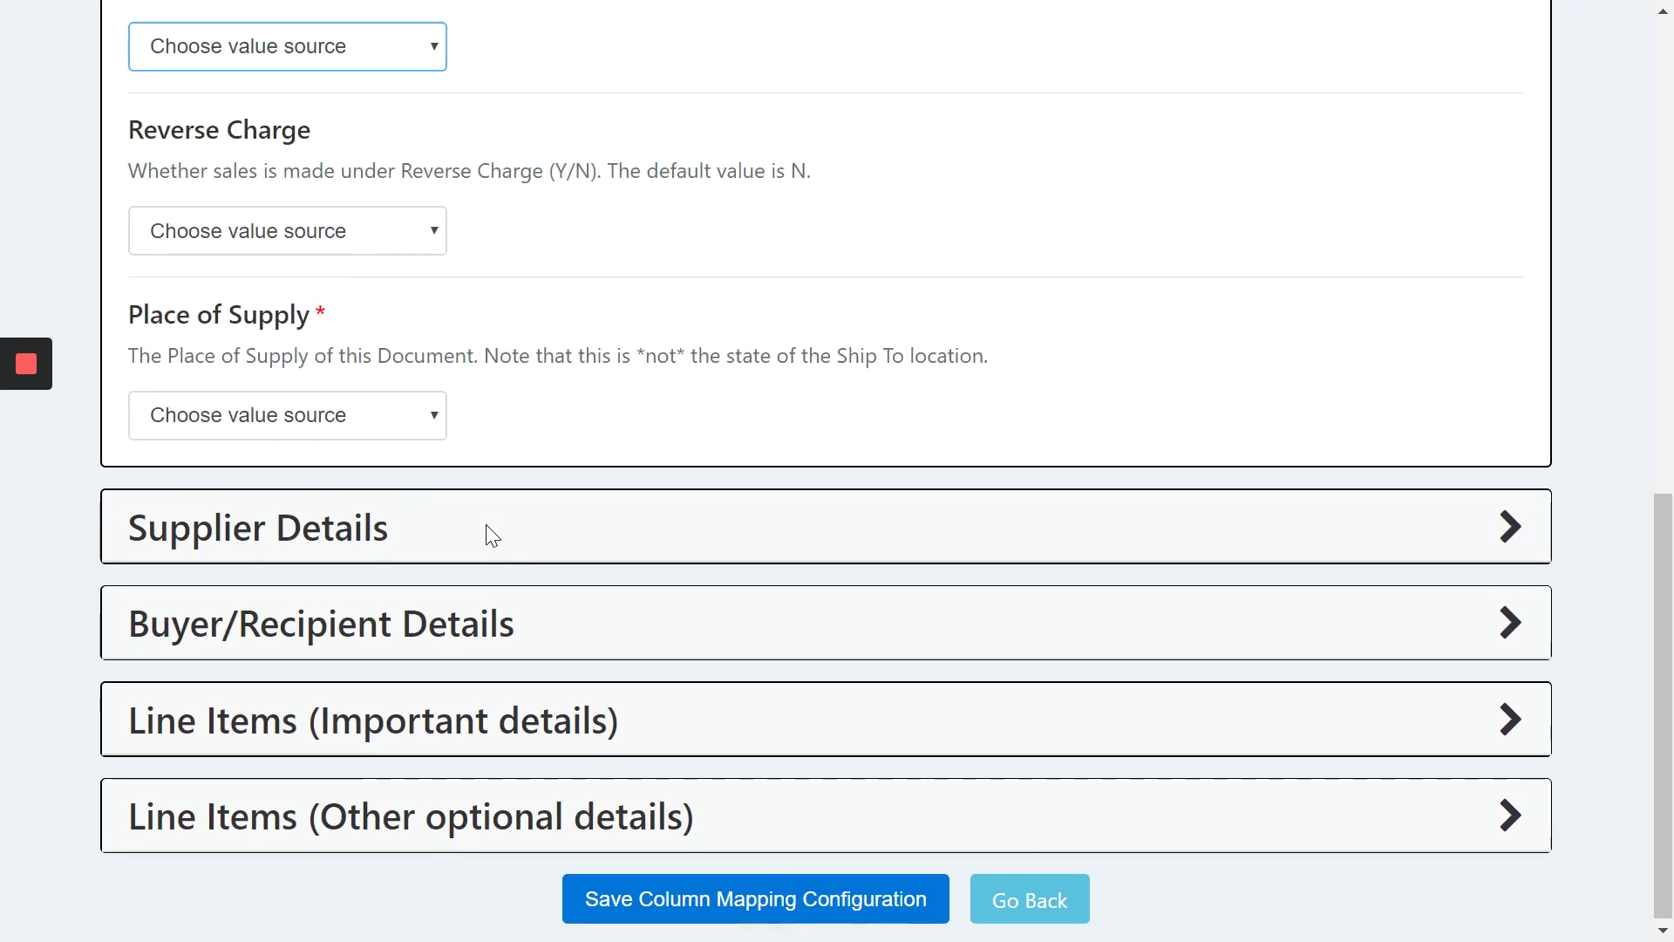
{"action": "left_click", "coordinate": [398, 416]}
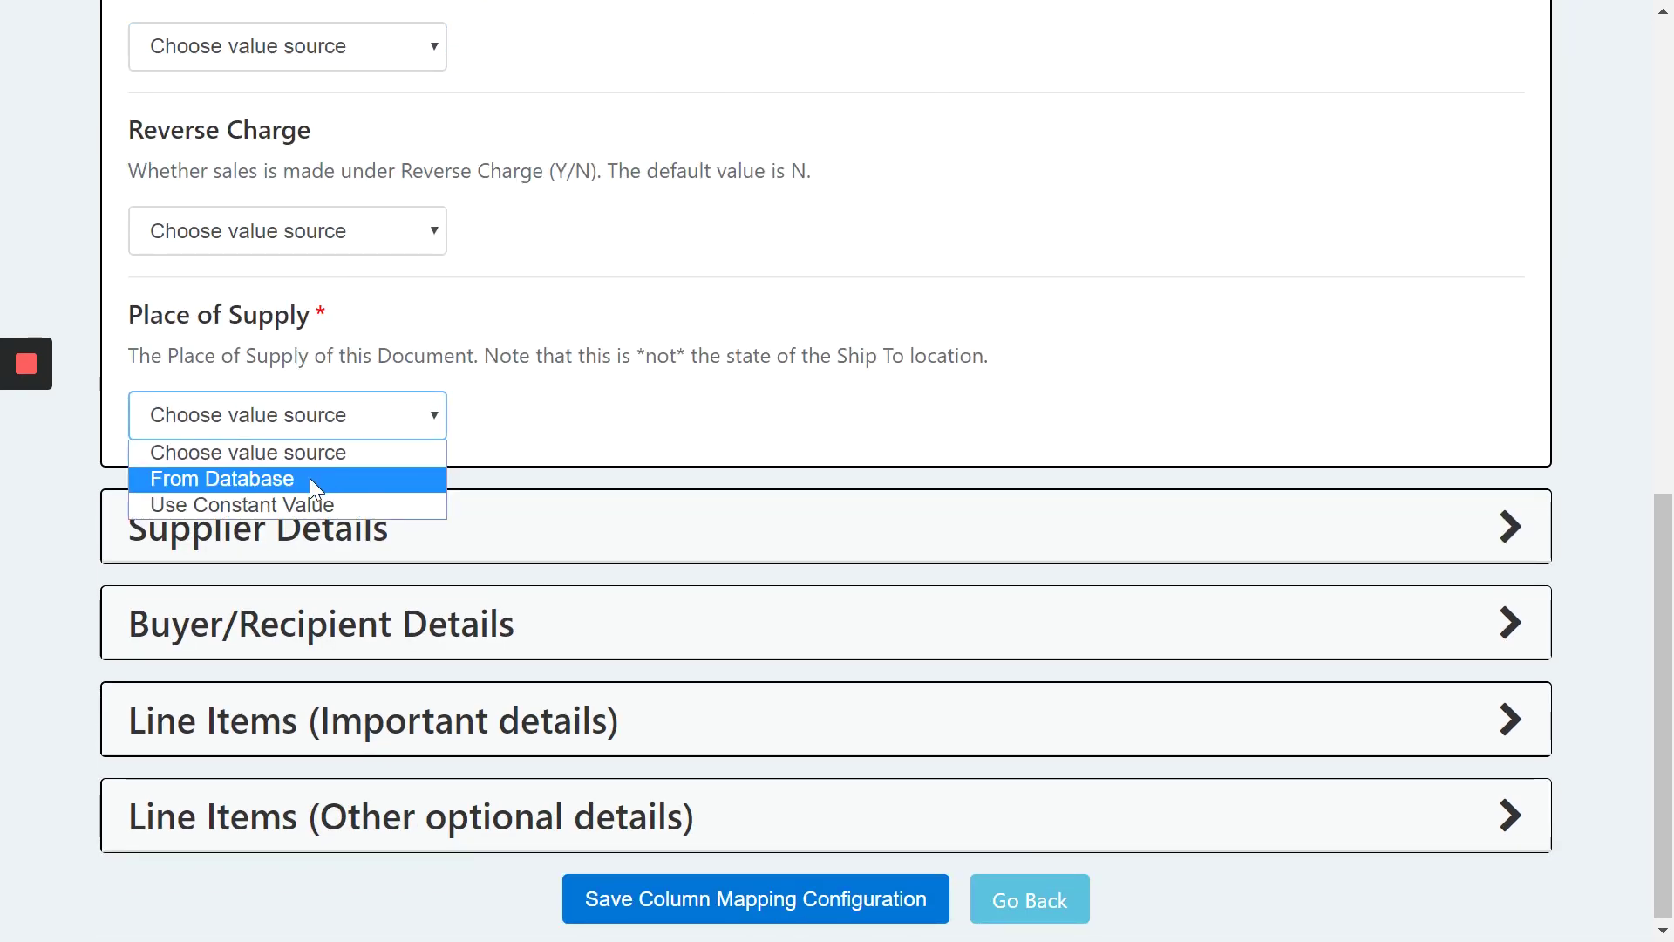
{"action": "left_click", "coordinate": [280, 483]}
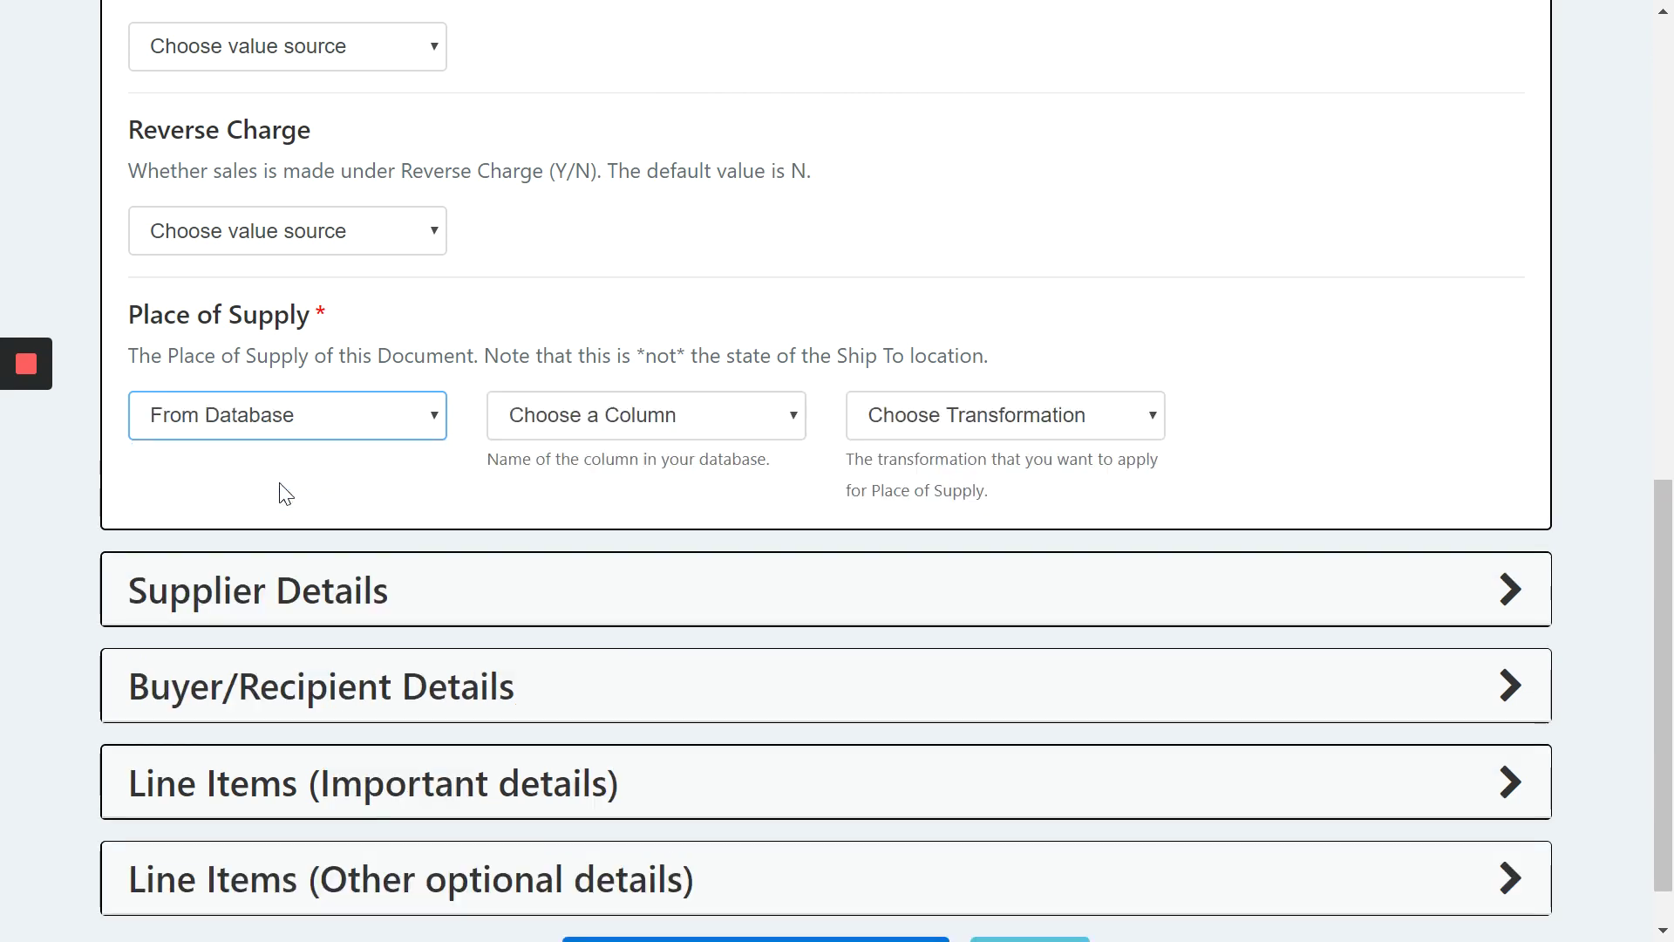
{"action": "left_click", "coordinate": [591, 425]}
{"action": "scroll", "coordinate": [631, 816], "scroll_direction": "down", "scroll_amount": 1}
{"action": "scroll", "coordinate": [631, 816], "scroll_direction": "up", "scroll_amount": 1}
{"action": "scroll", "coordinate": [631, 816], "scroll_direction": "down", "scroll_amount": 1}
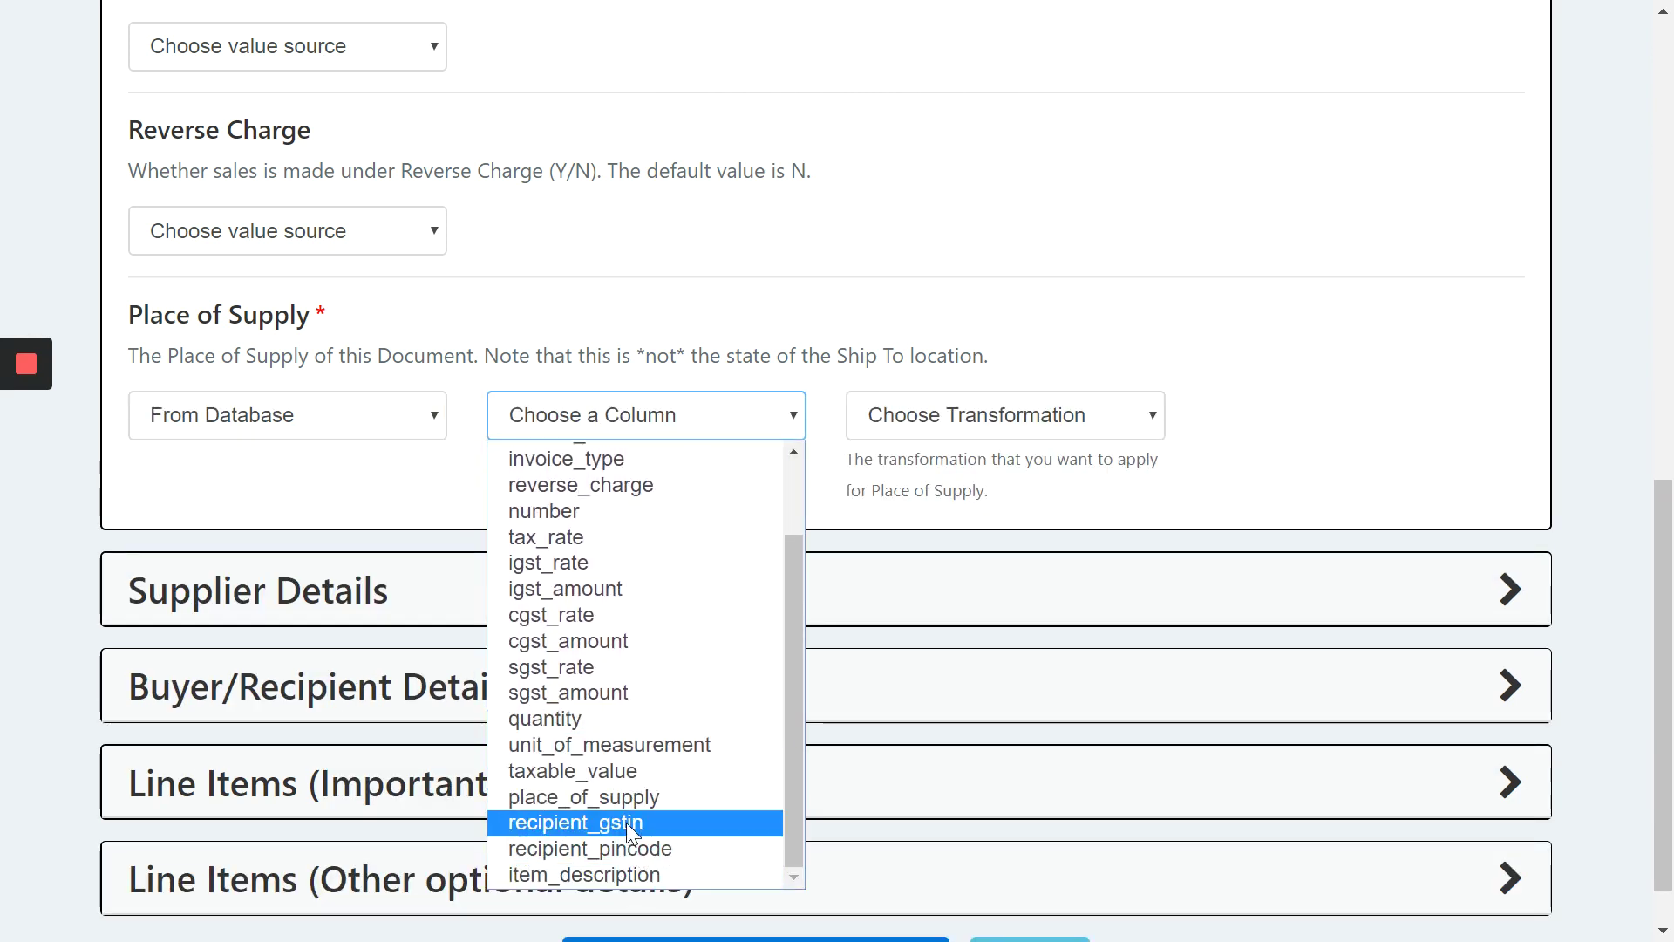
{"action": "left_click", "coordinate": [626, 798]}
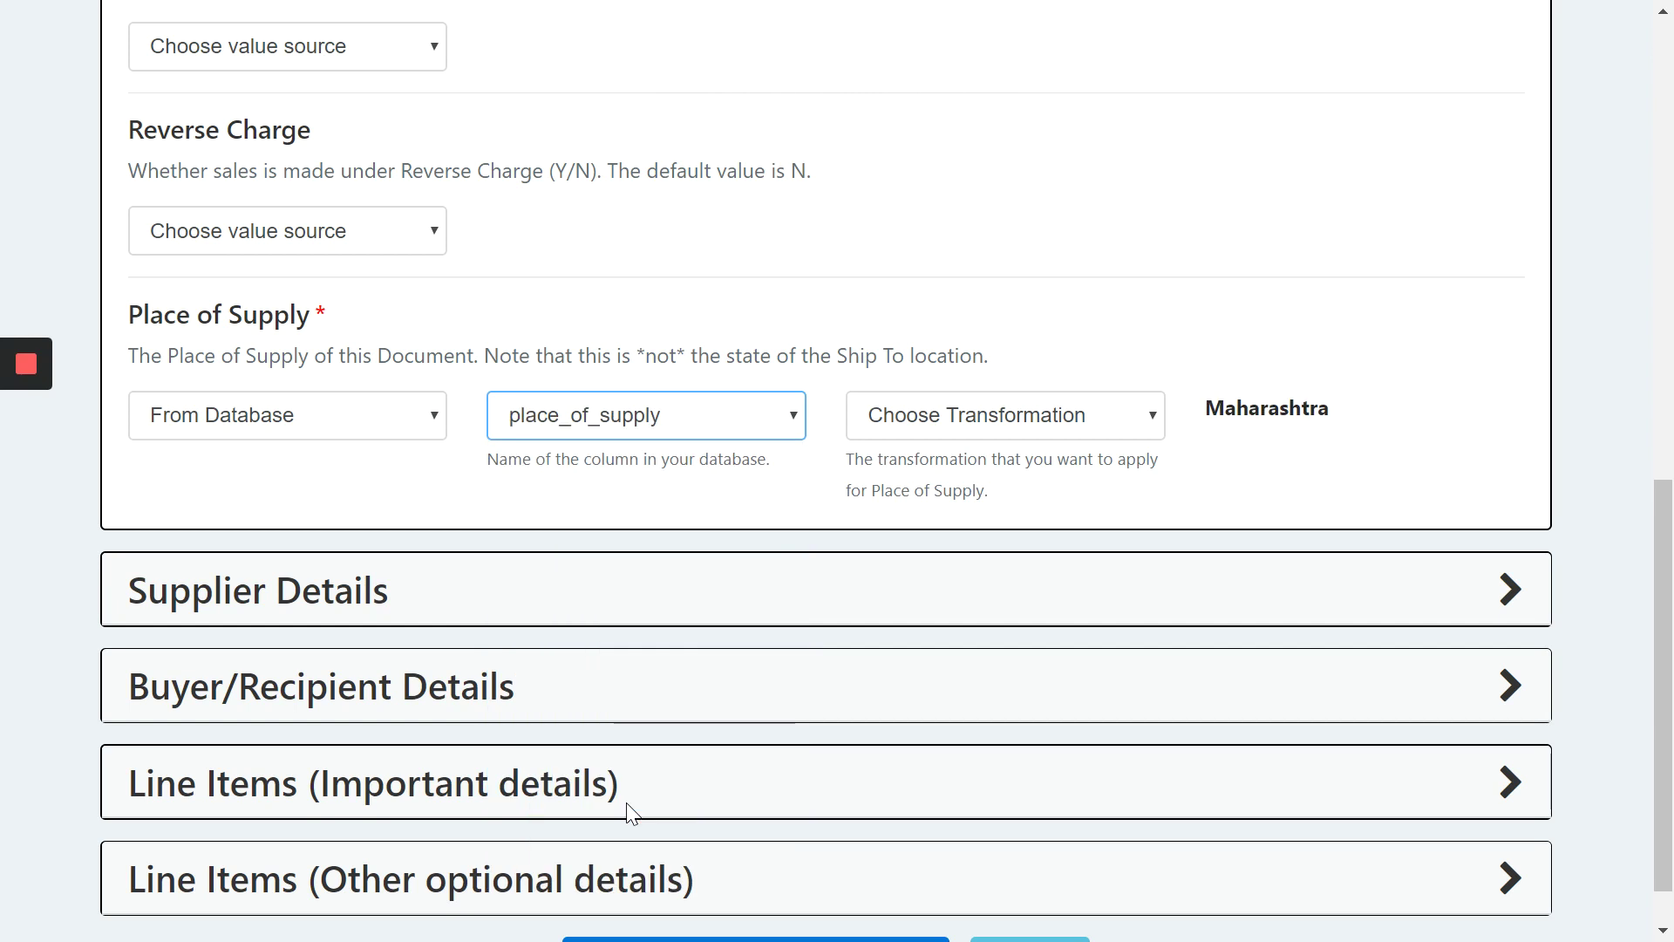
{"action": "left_click", "coordinate": [1297, 412]}
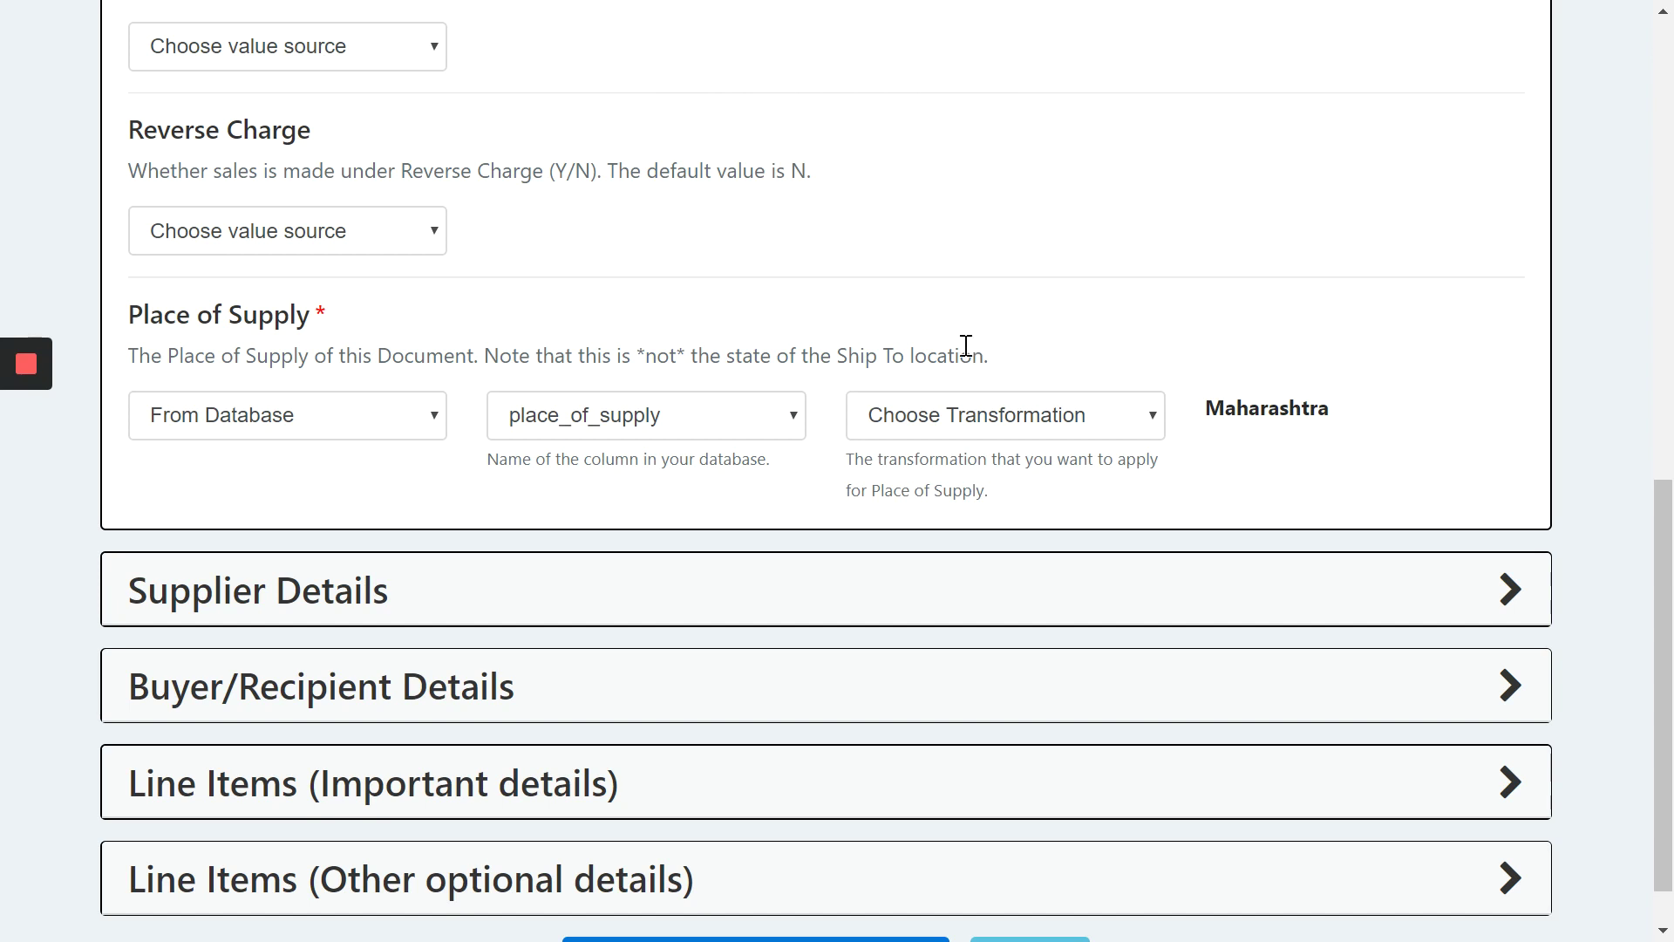
{"action": "mouse_move", "coordinate": [35, 352]}
{"action": "scroll", "coordinate": [1665, 484], "scroll_direction": "down", "scroll_amount": 1}
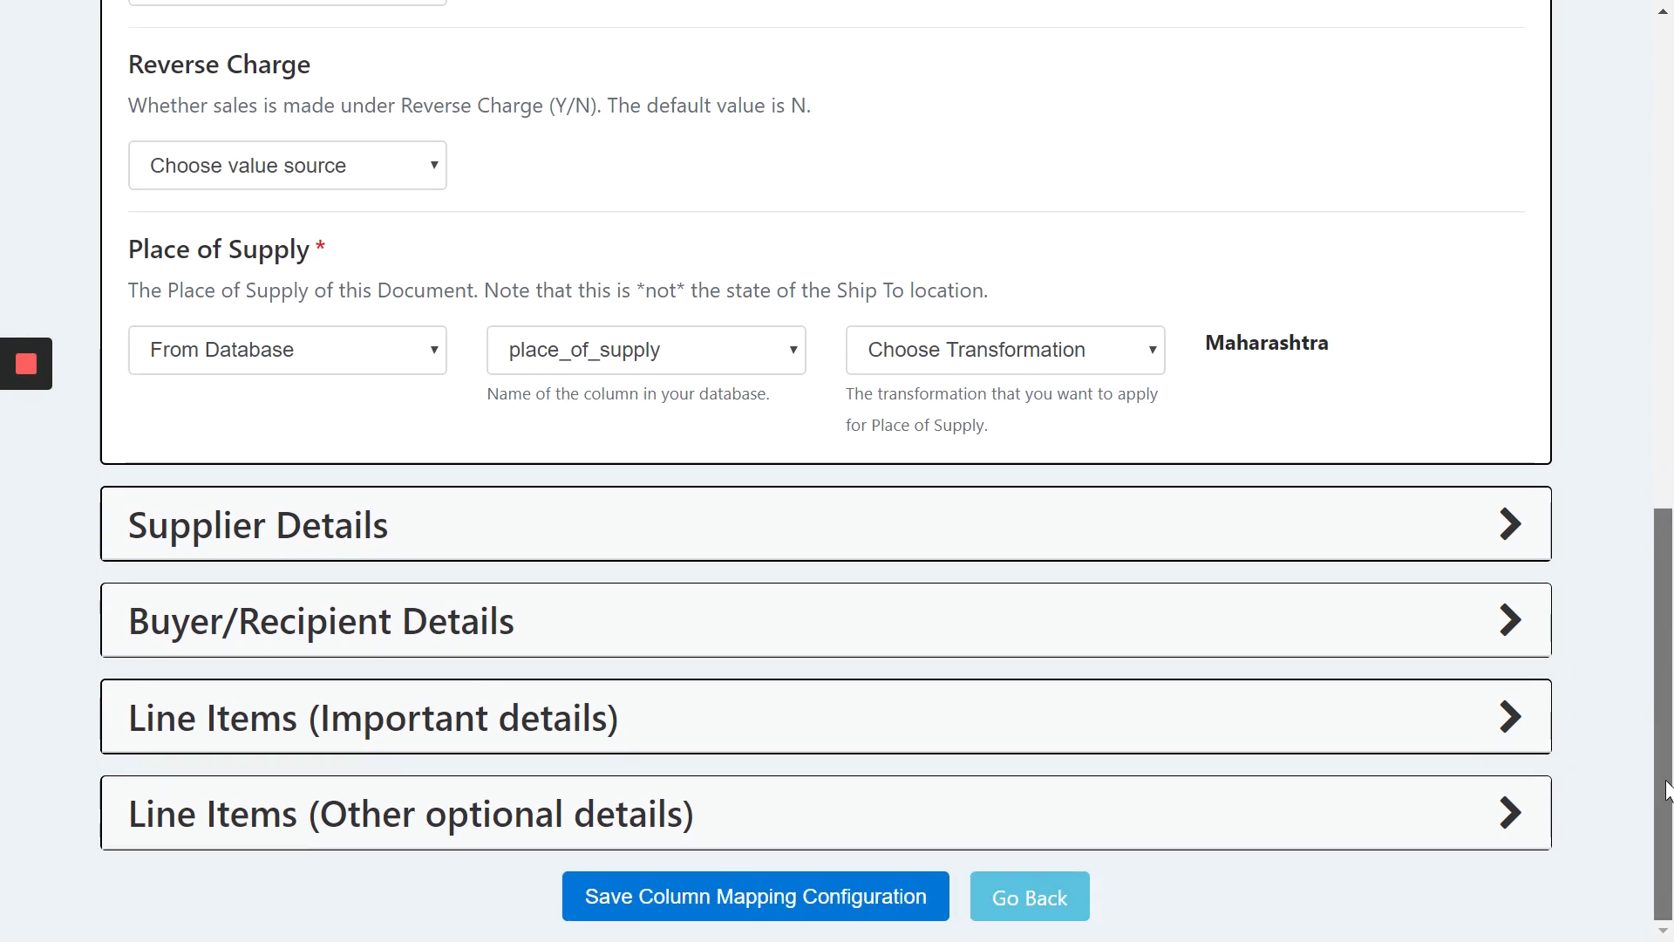
- Save the column mapping configuration and return to the Settings page
{"action": "left_click", "coordinate": [707, 898]}
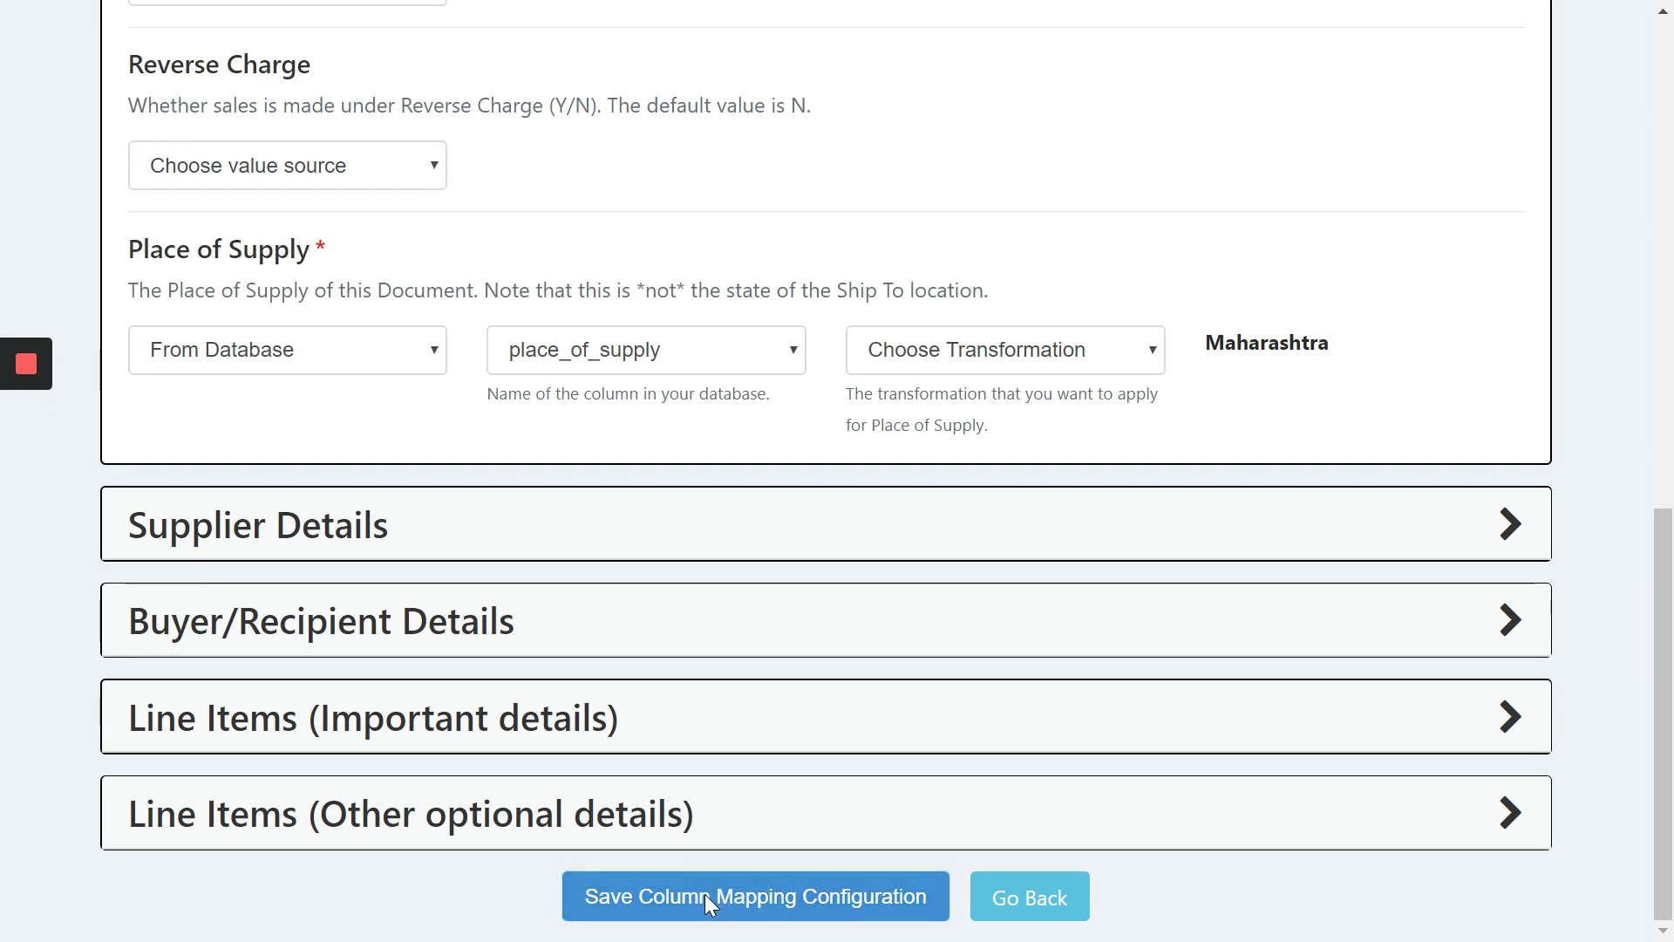
{"action": "left_click", "coordinate": [1054, 901]}
{"action": "scroll", "coordinate": [1038, 698], "scroll_direction": "down", "scroll_amount": 5}
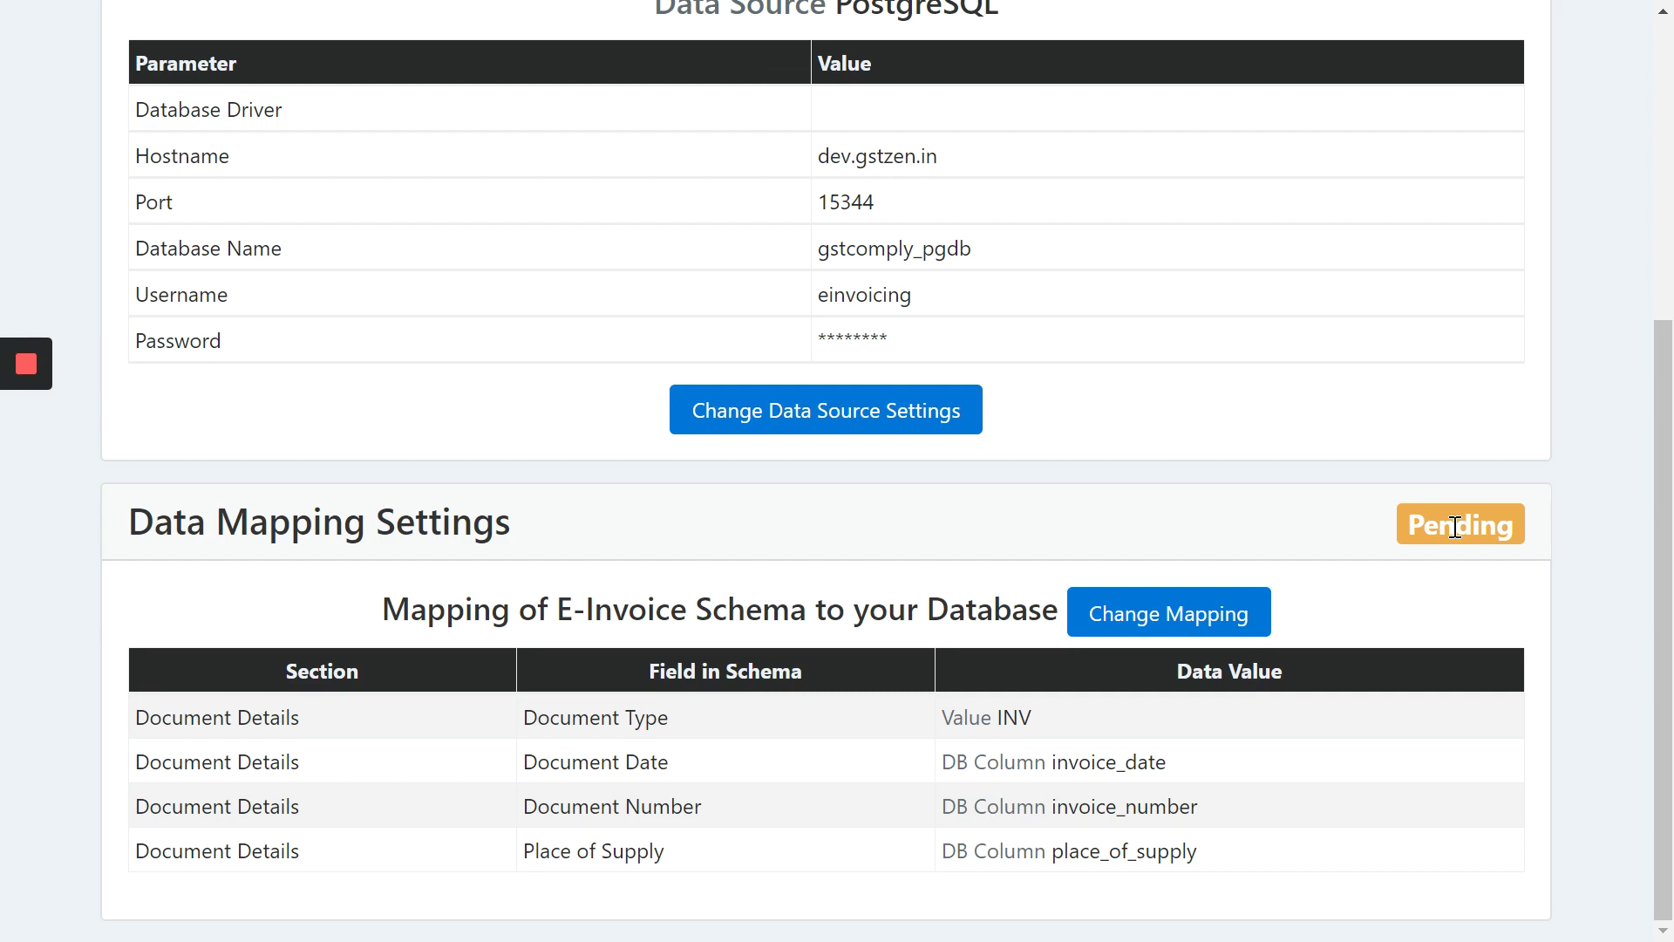
- Choose the invoices_for_irn view as the invoice source table
{"action": "left_click", "coordinate": [1225, 616]}
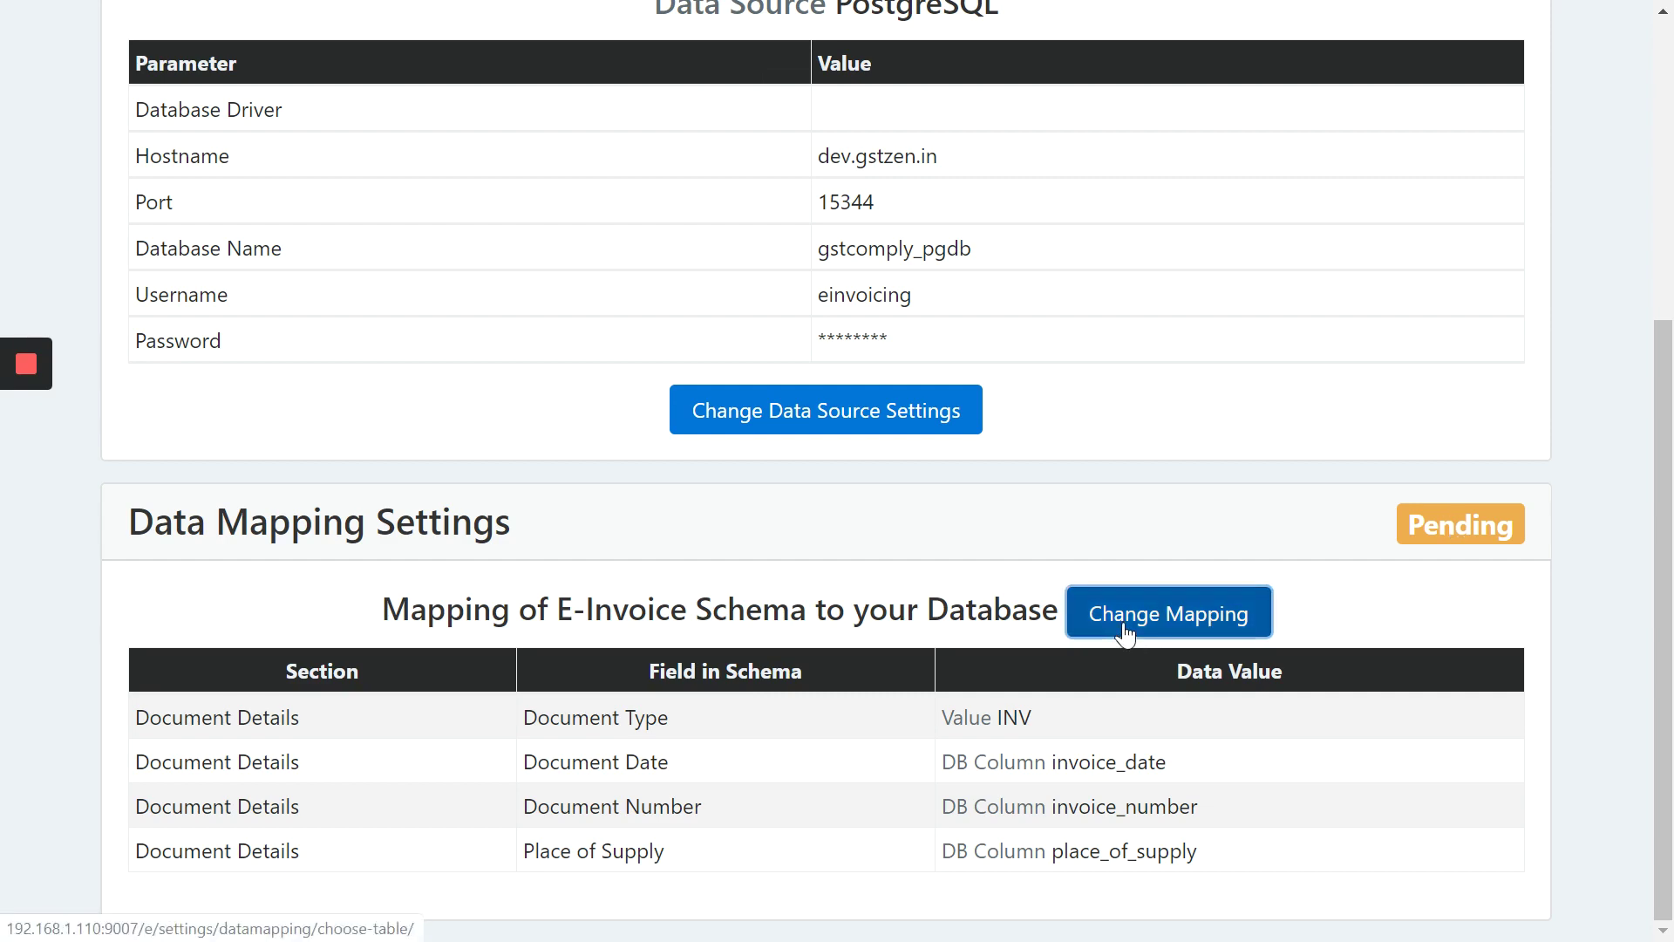
{"action": "scroll", "coordinate": [798, 594], "scroll_direction": "down", "scroll_amount": 20}
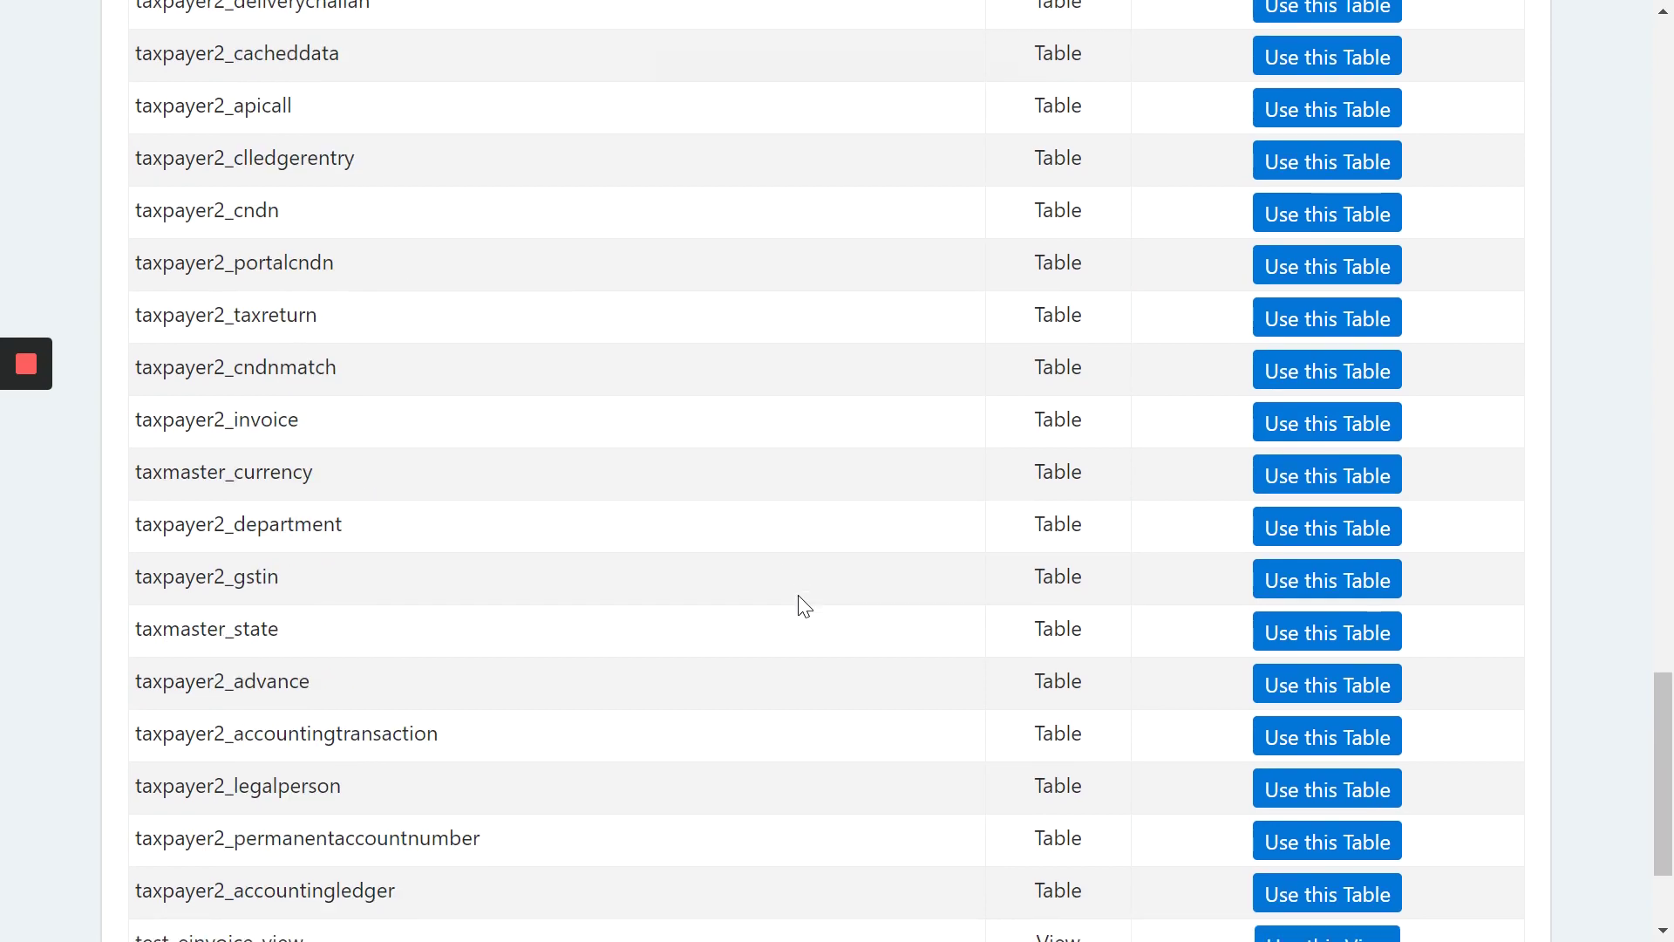
{"action": "scroll", "coordinate": [803, 604], "scroll_direction": "down", "scroll_amount": 3}
{"action": "left_click", "coordinate": [1345, 850]}
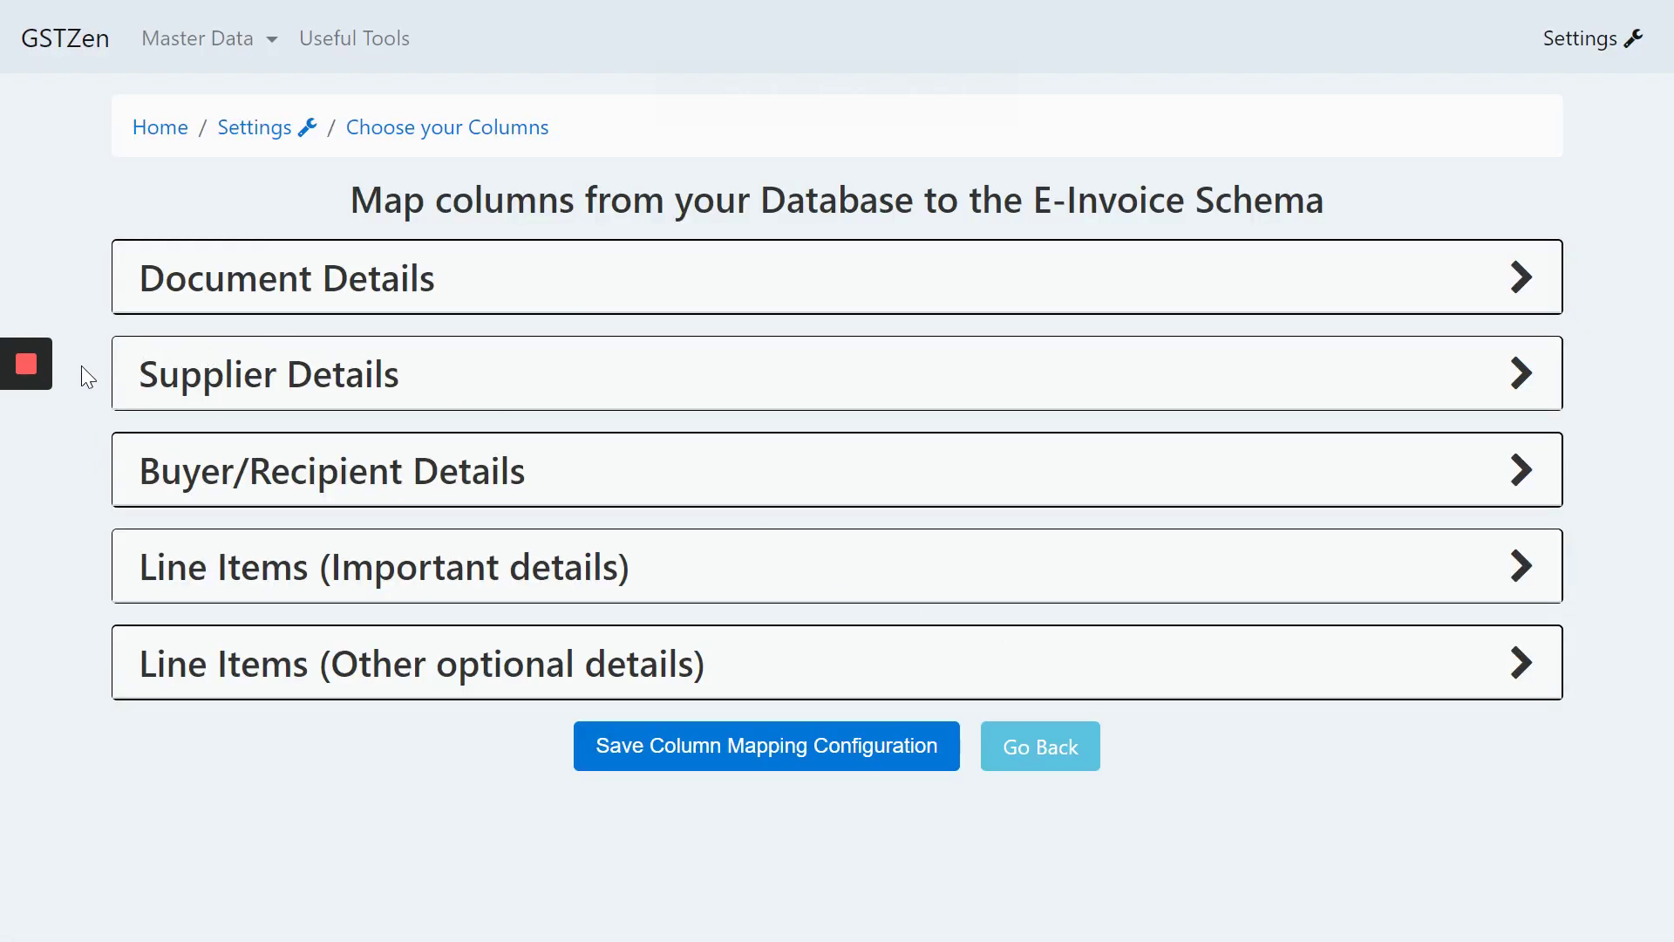
- Expand and review the Supplier Details column mappings
{"action": "mouse_move", "coordinate": [34, 384]}
{"action": "left_click", "coordinate": [1524, 377]}
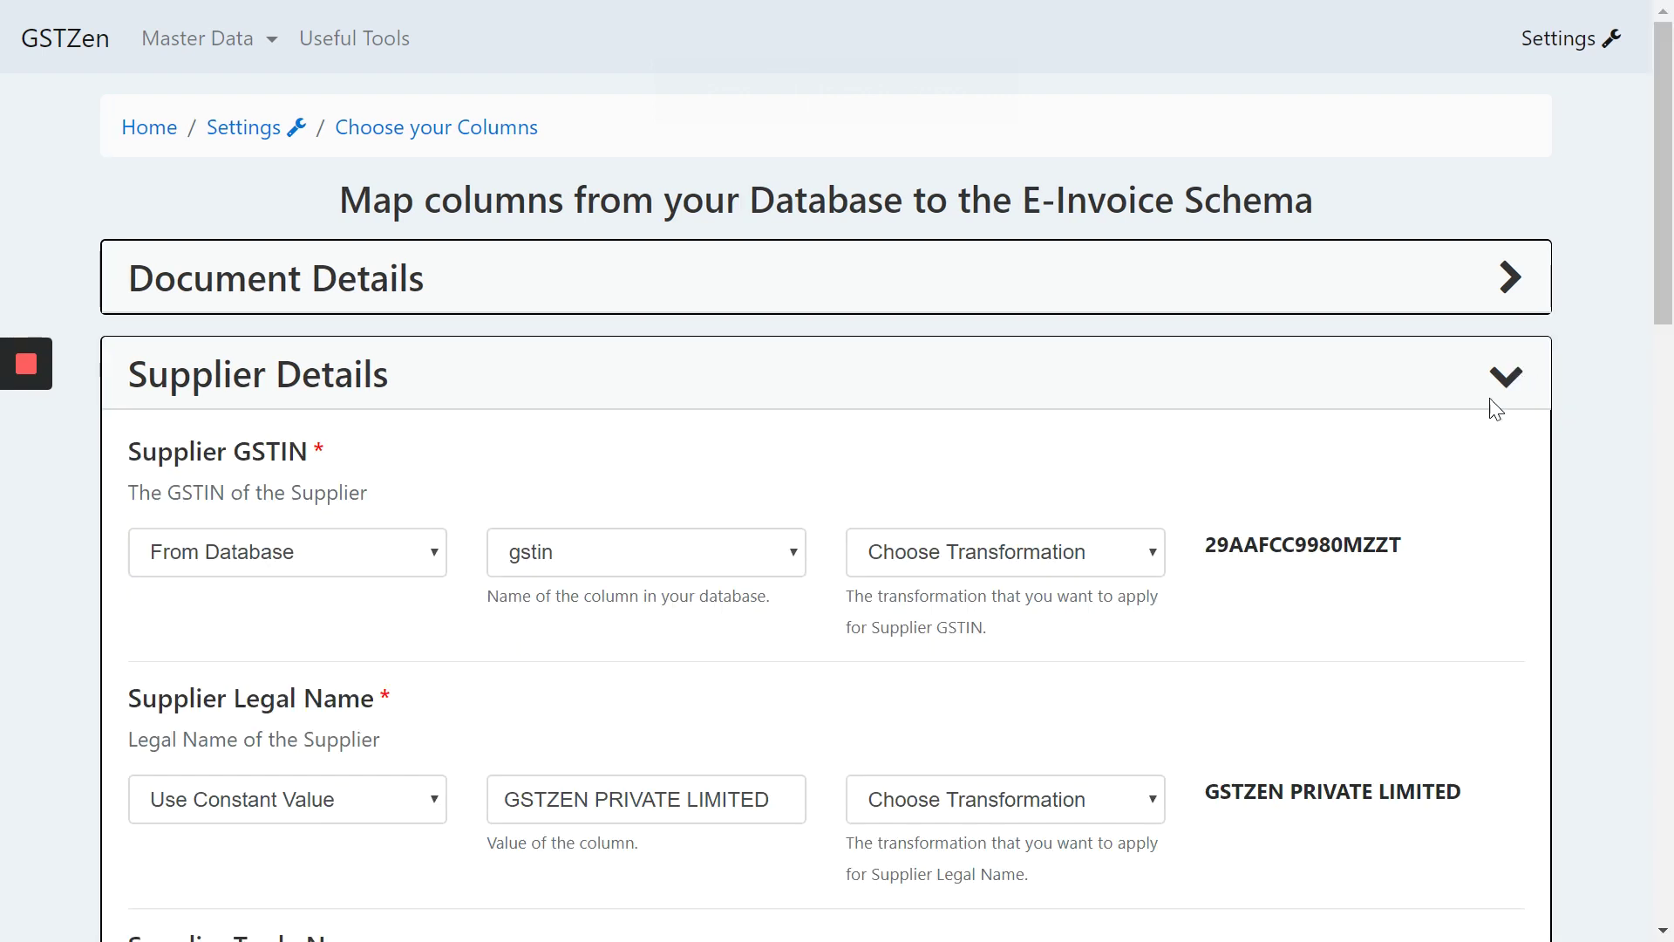
{"action": "scroll", "coordinate": [1164, 458], "scroll_direction": "down", "scroll_amount": 3}
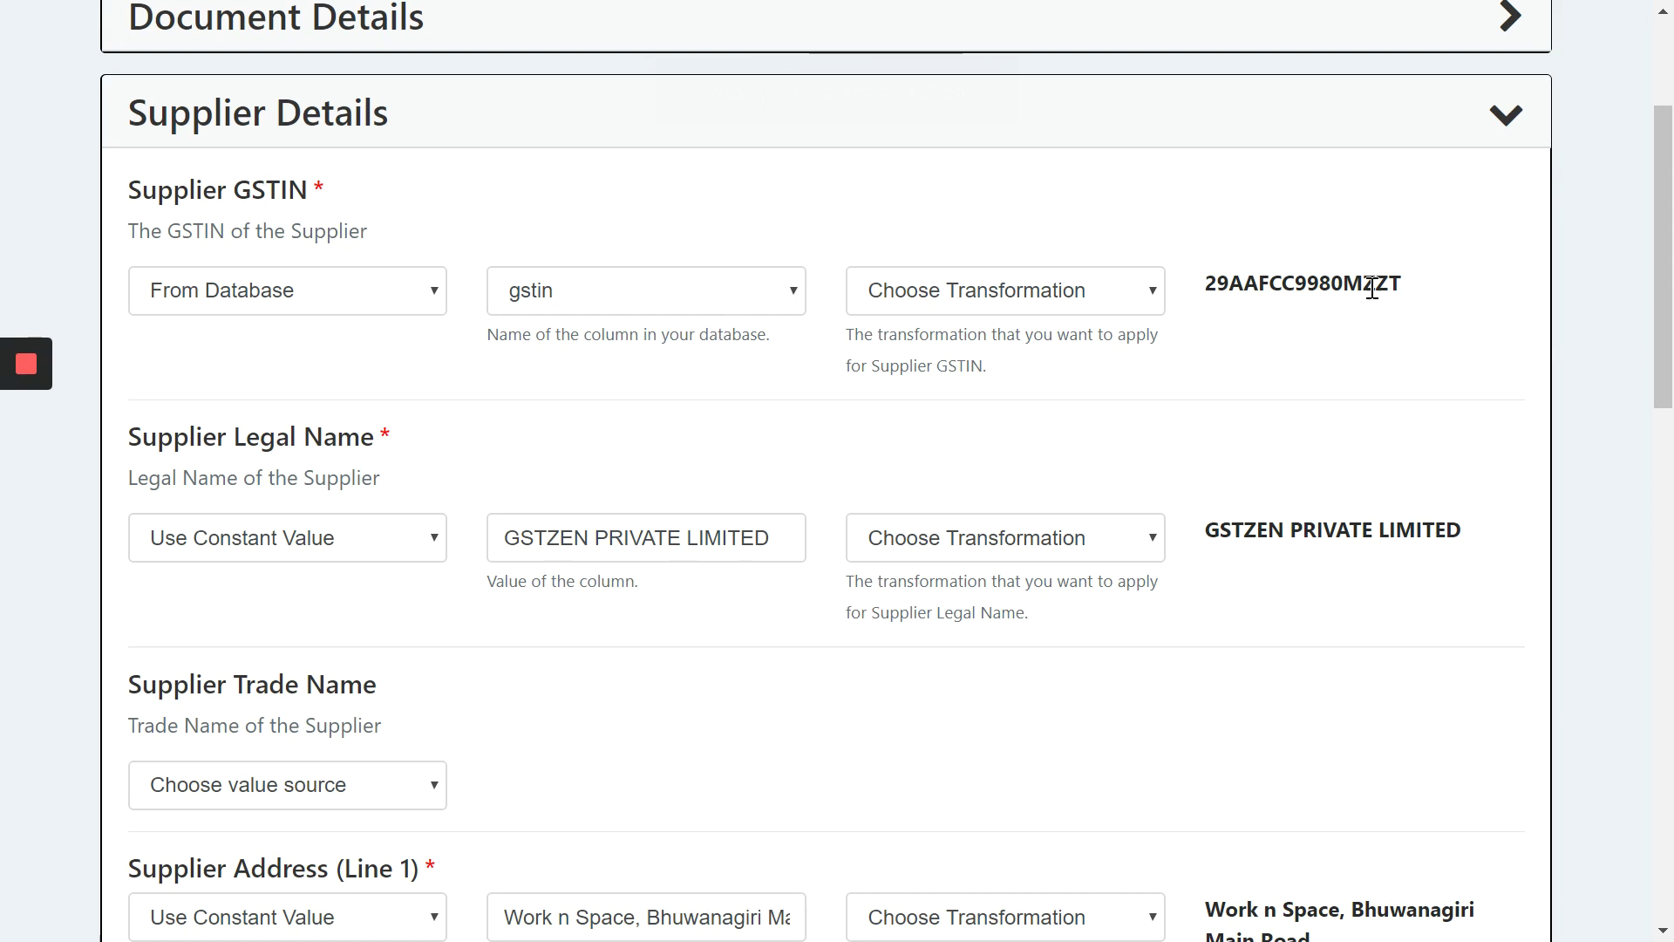
{"action": "scroll", "coordinate": [1309, 283], "scroll_direction": "down", "scroll_amount": 1}
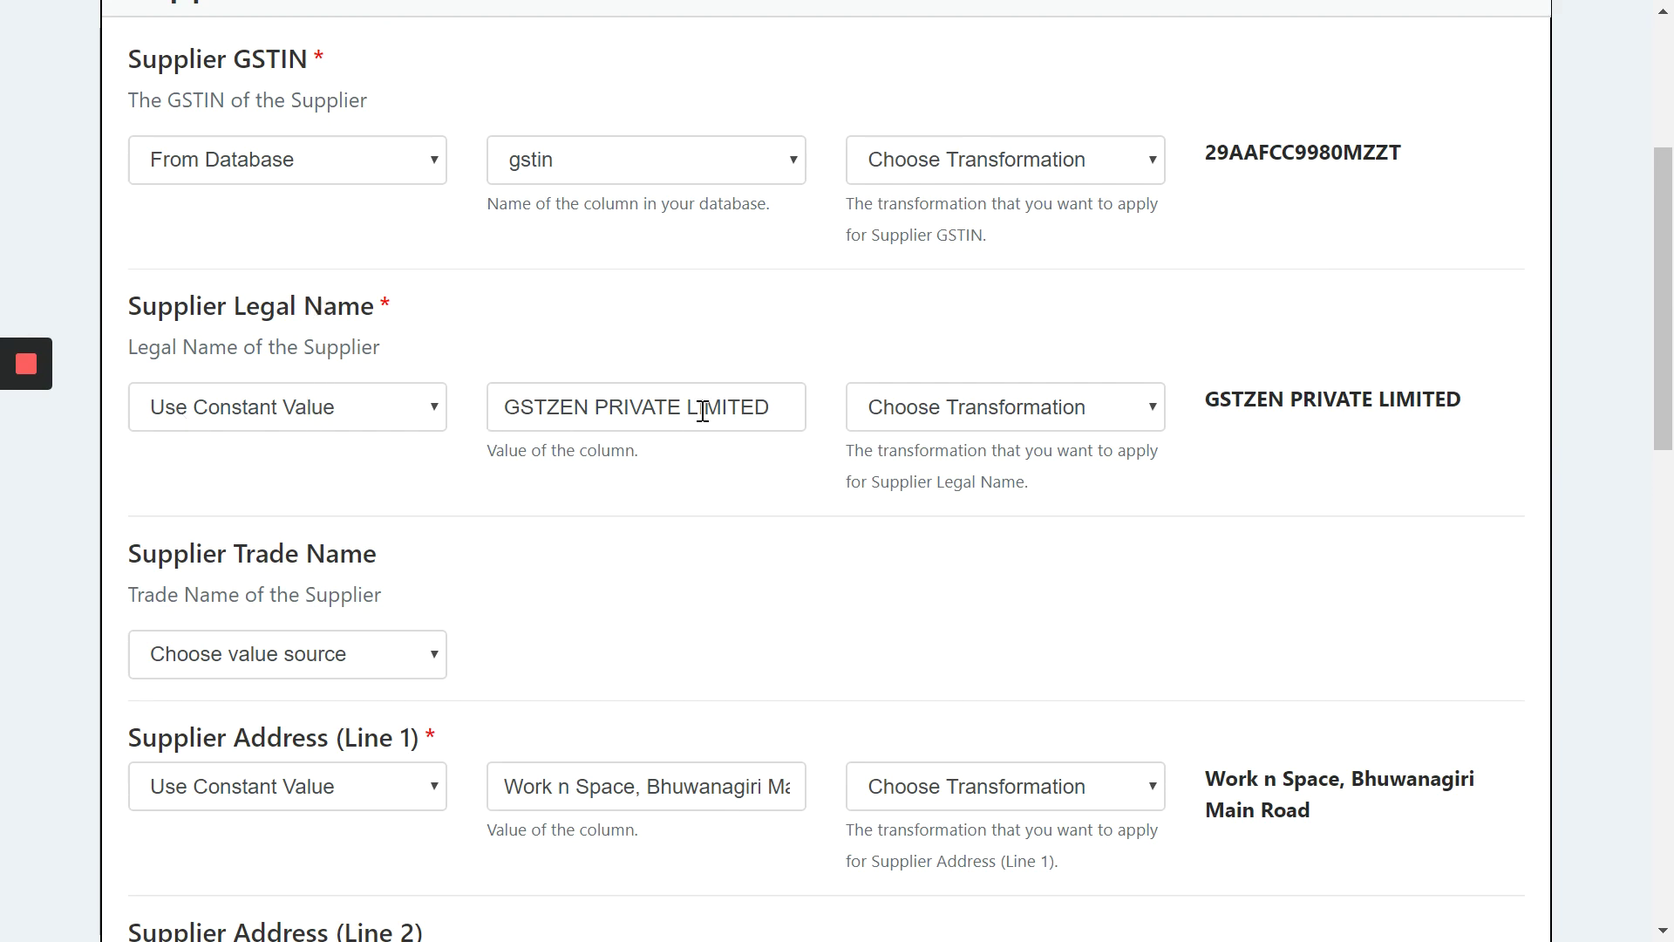
{"action": "scroll", "coordinate": [703, 411], "scroll_direction": "down", "scroll_amount": 5}
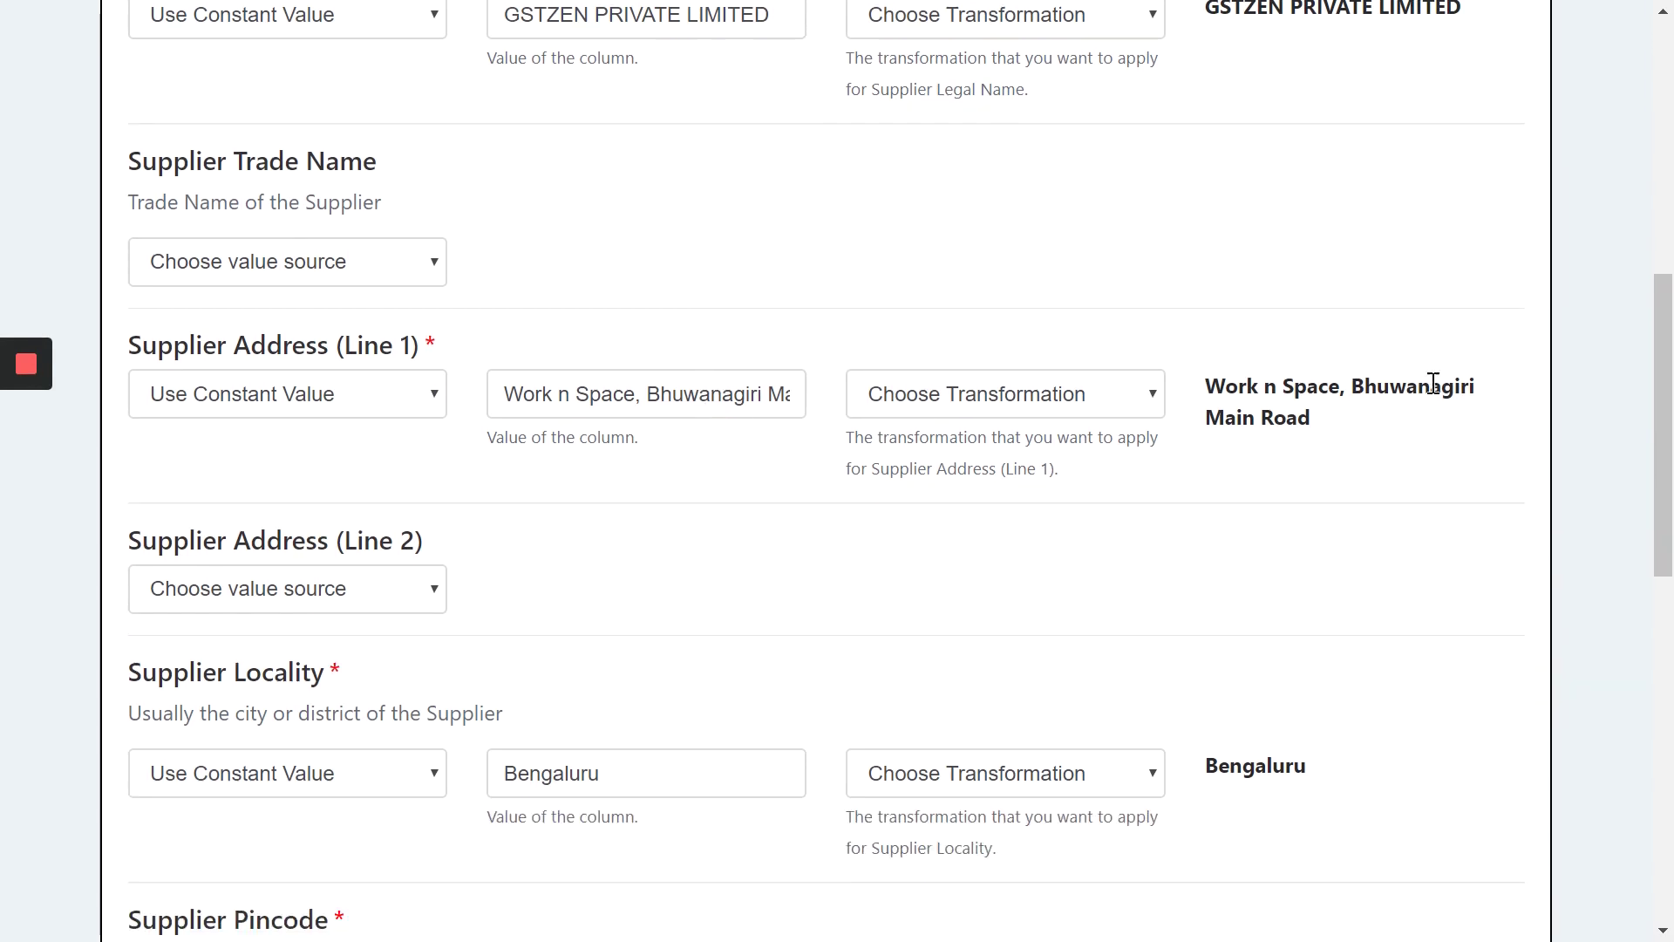
{"action": "scroll", "coordinate": [1203, 410], "scroll_direction": "down", "scroll_amount": 2}
{"action": "scroll", "coordinate": [1276, 282], "scroll_direction": "down", "scroll_amount": 3}
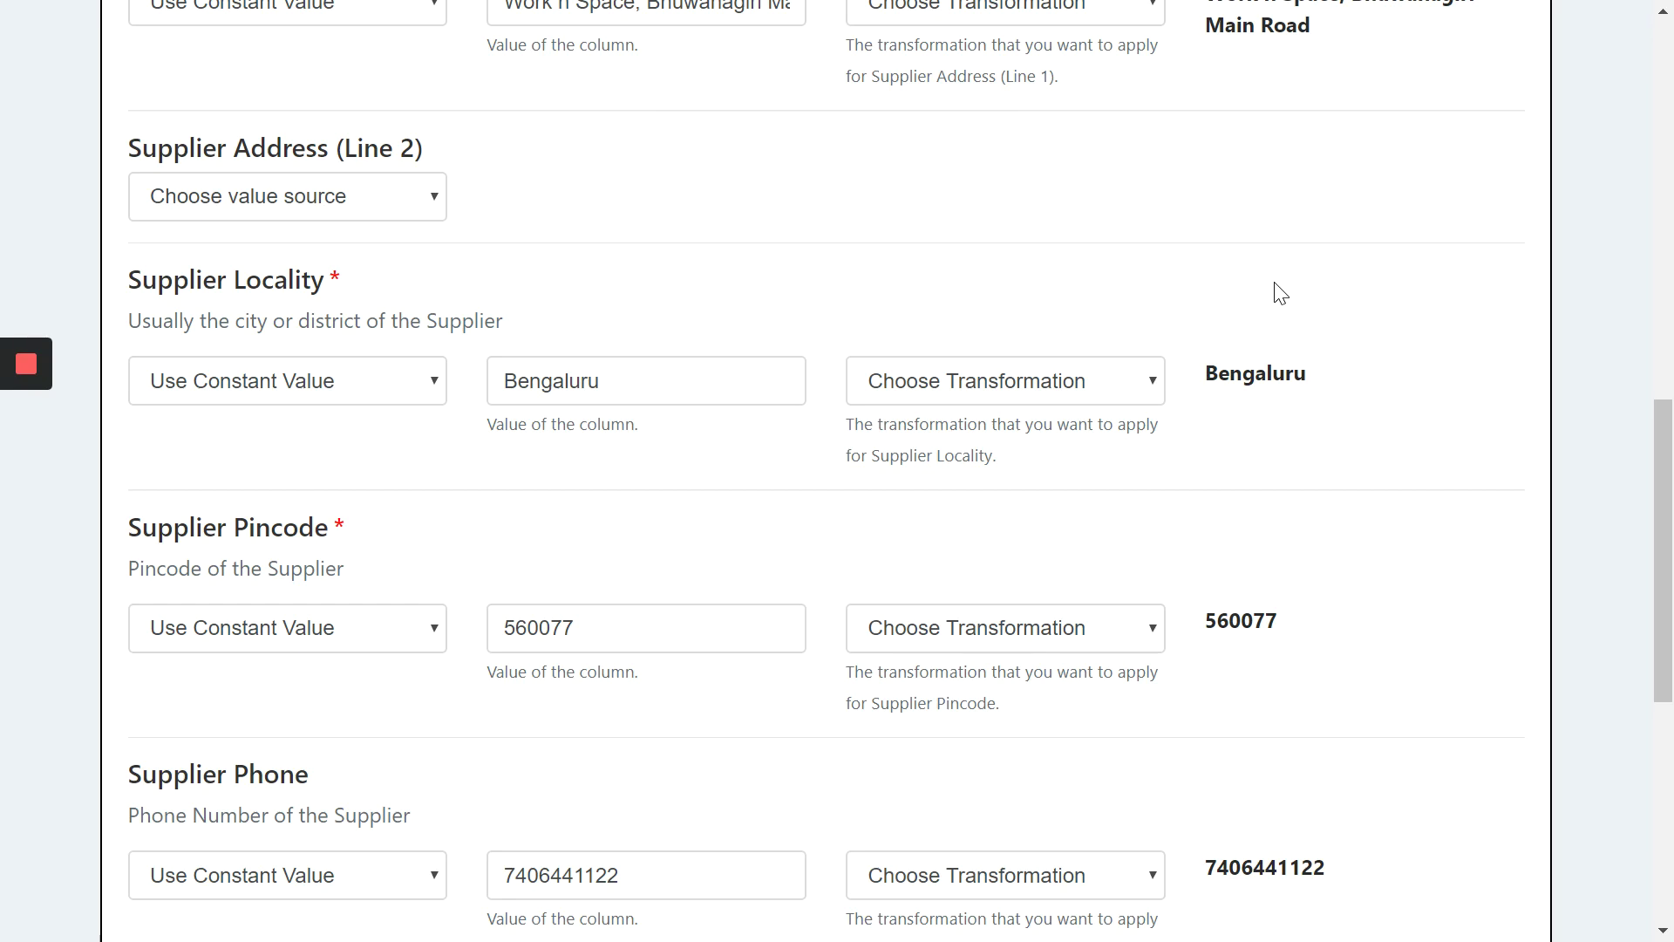
{"action": "scroll", "coordinate": [1279, 292], "scroll_direction": "down", "scroll_amount": 4}
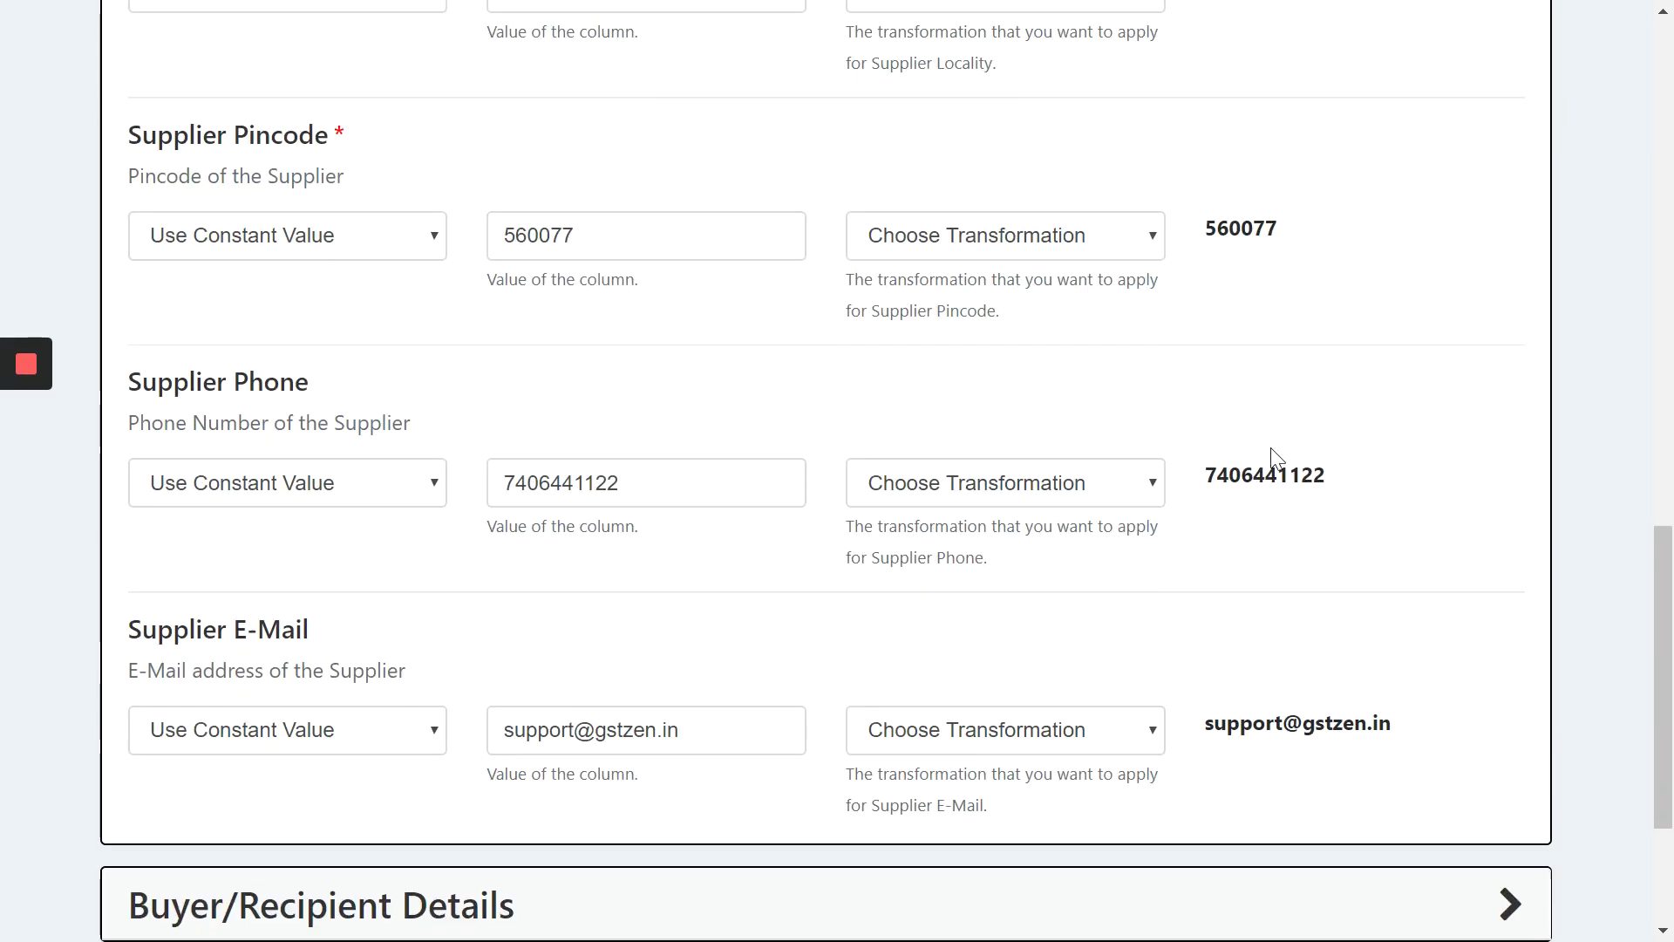
{"action": "scroll", "coordinate": [1280, 445], "scroll_direction": "down", "scroll_amount": 3}
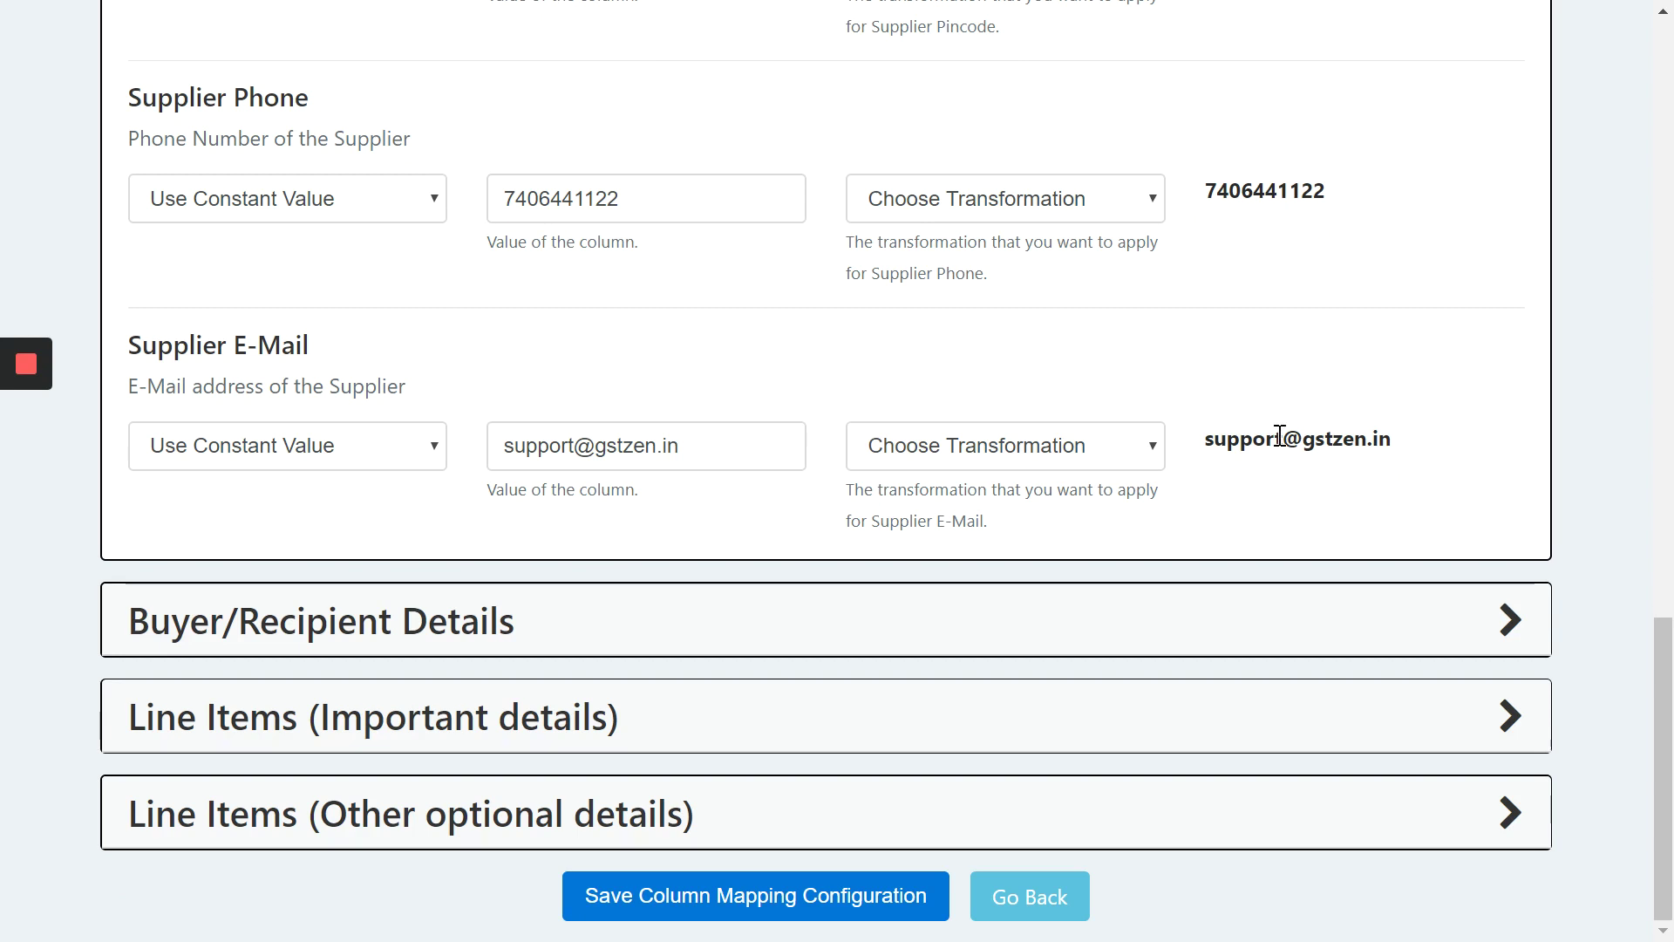
- Review Buyer/Recipient Details, mapped from recipient_gstin and recipient_pincode
{"action": "left_click", "coordinate": [1521, 629]}
{"action": "scroll", "coordinate": [848, 520], "scroll_direction": "down", "scroll_amount": 5}
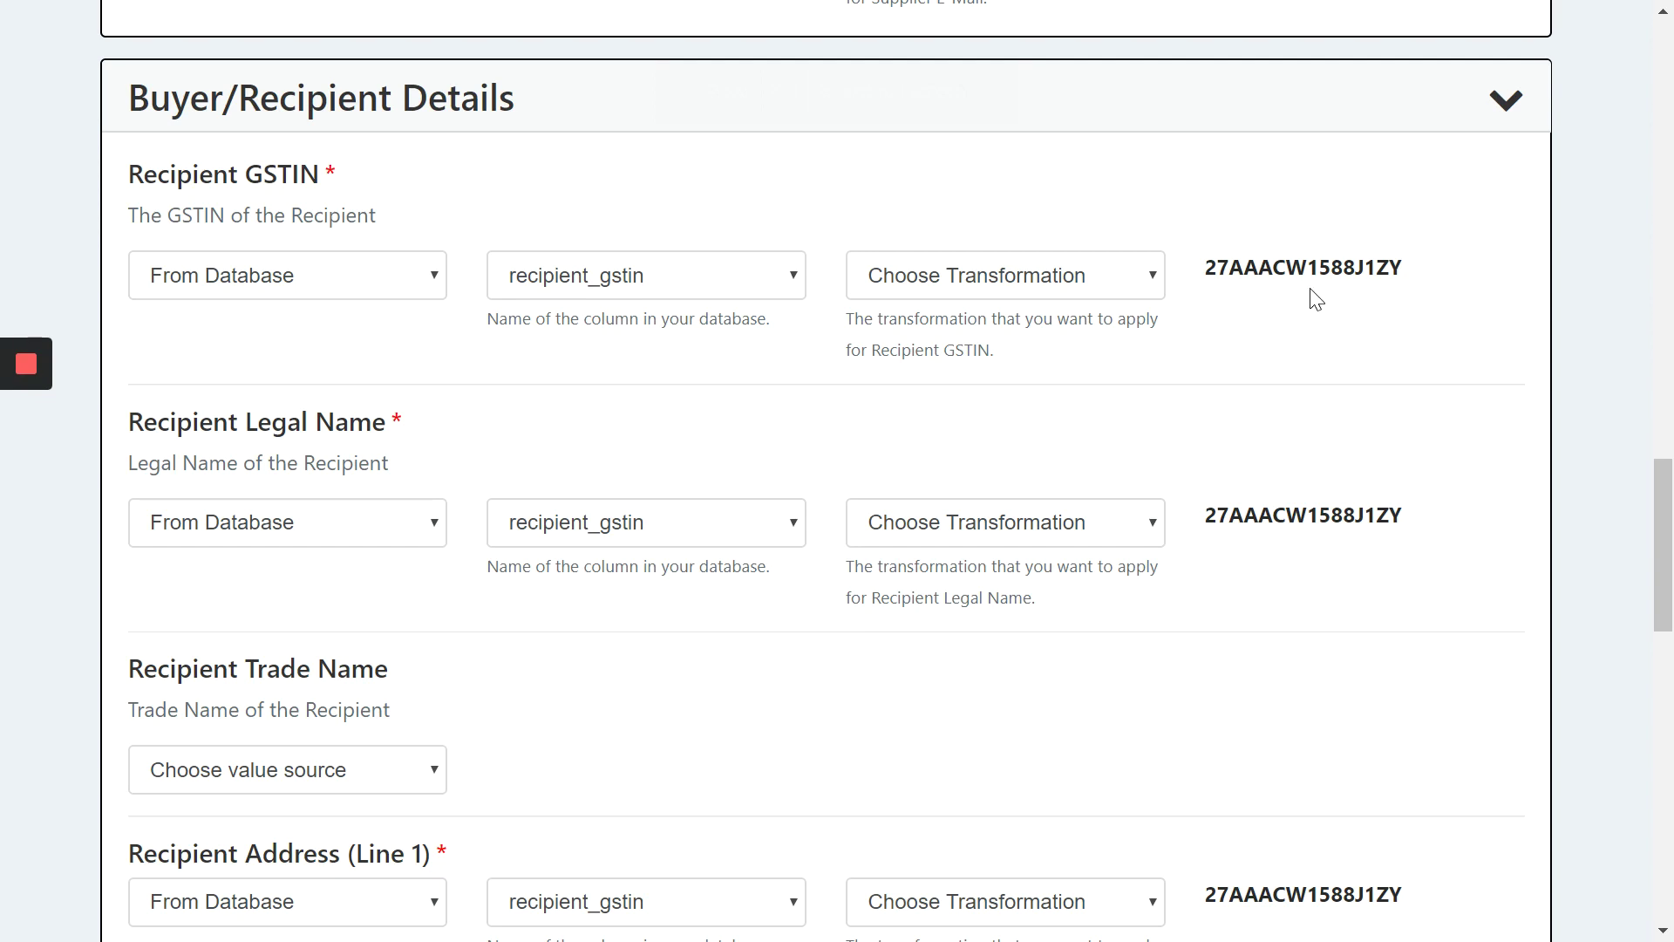
{"action": "scroll", "coordinate": [1307, 397], "scroll_direction": "down", "scroll_amount": 4}
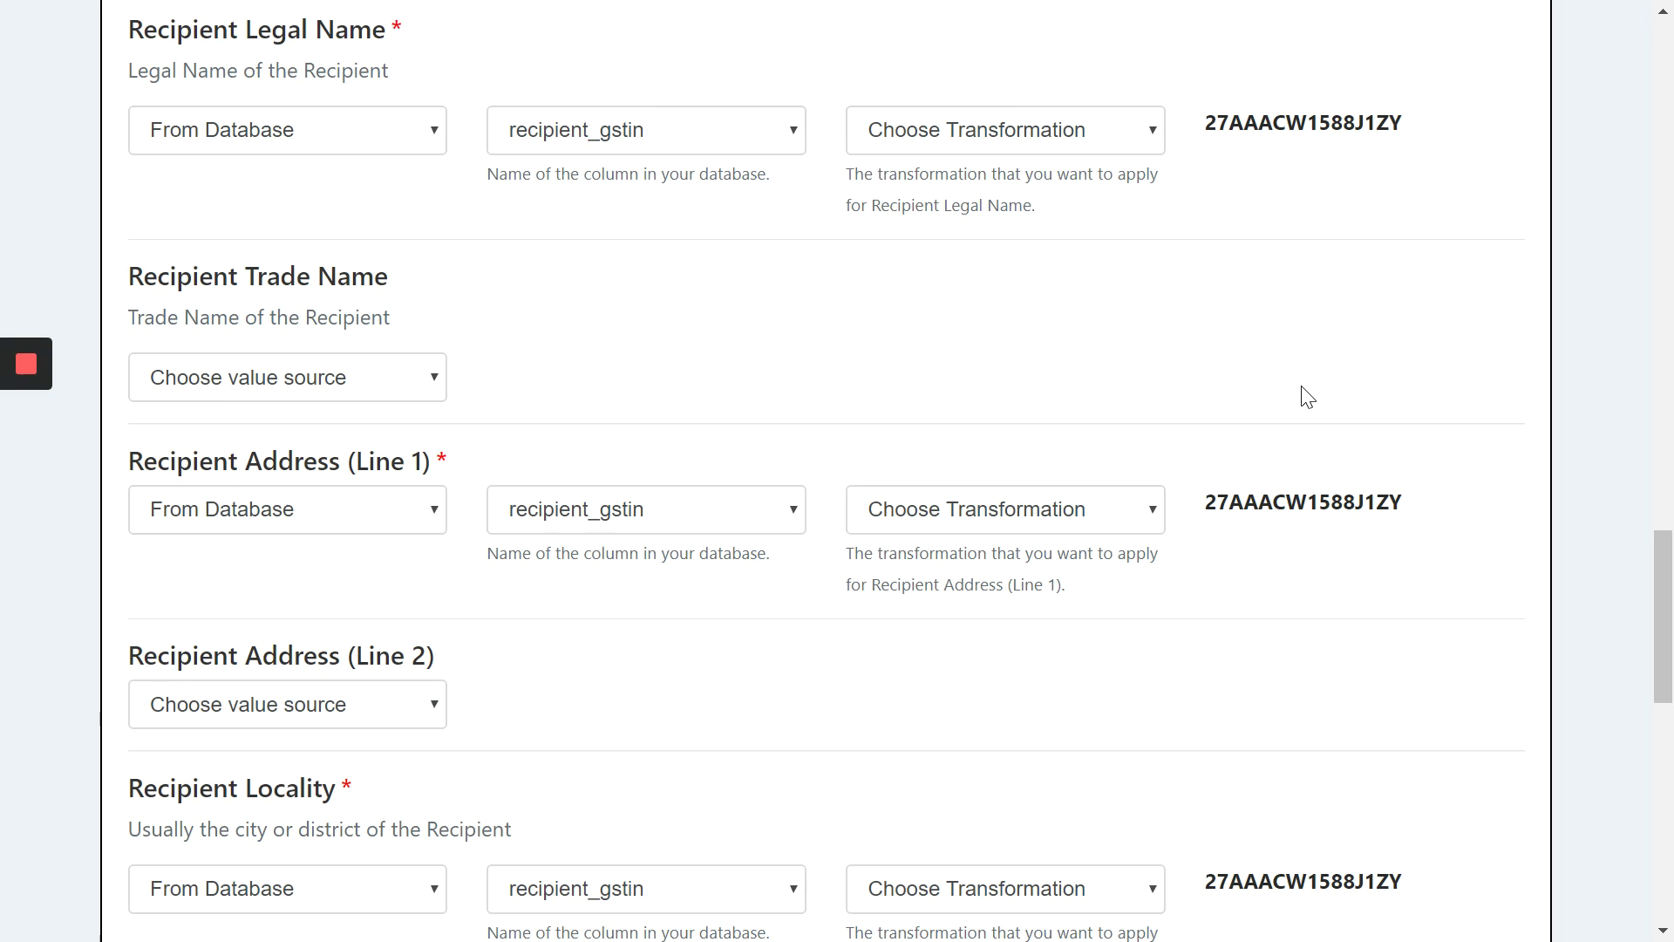
{"action": "scroll", "coordinate": [1306, 397], "scroll_direction": "down", "scroll_amount": 9}
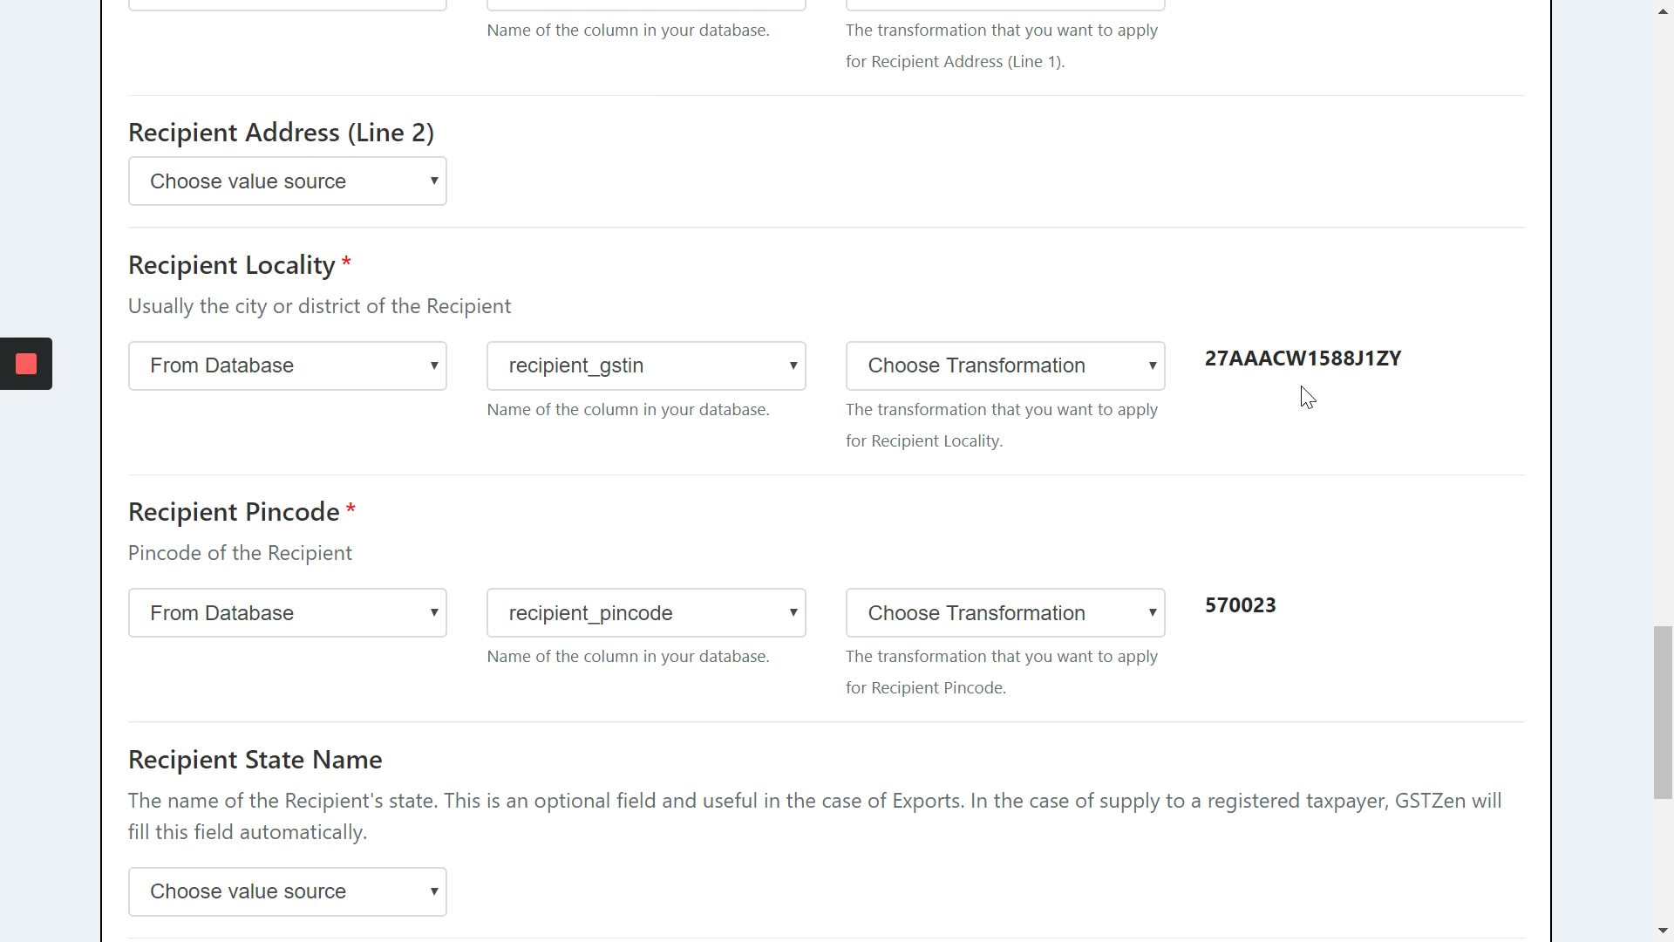
{"action": "scroll", "coordinate": [1307, 397], "scroll_direction": "down", "scroll_amount": 1}
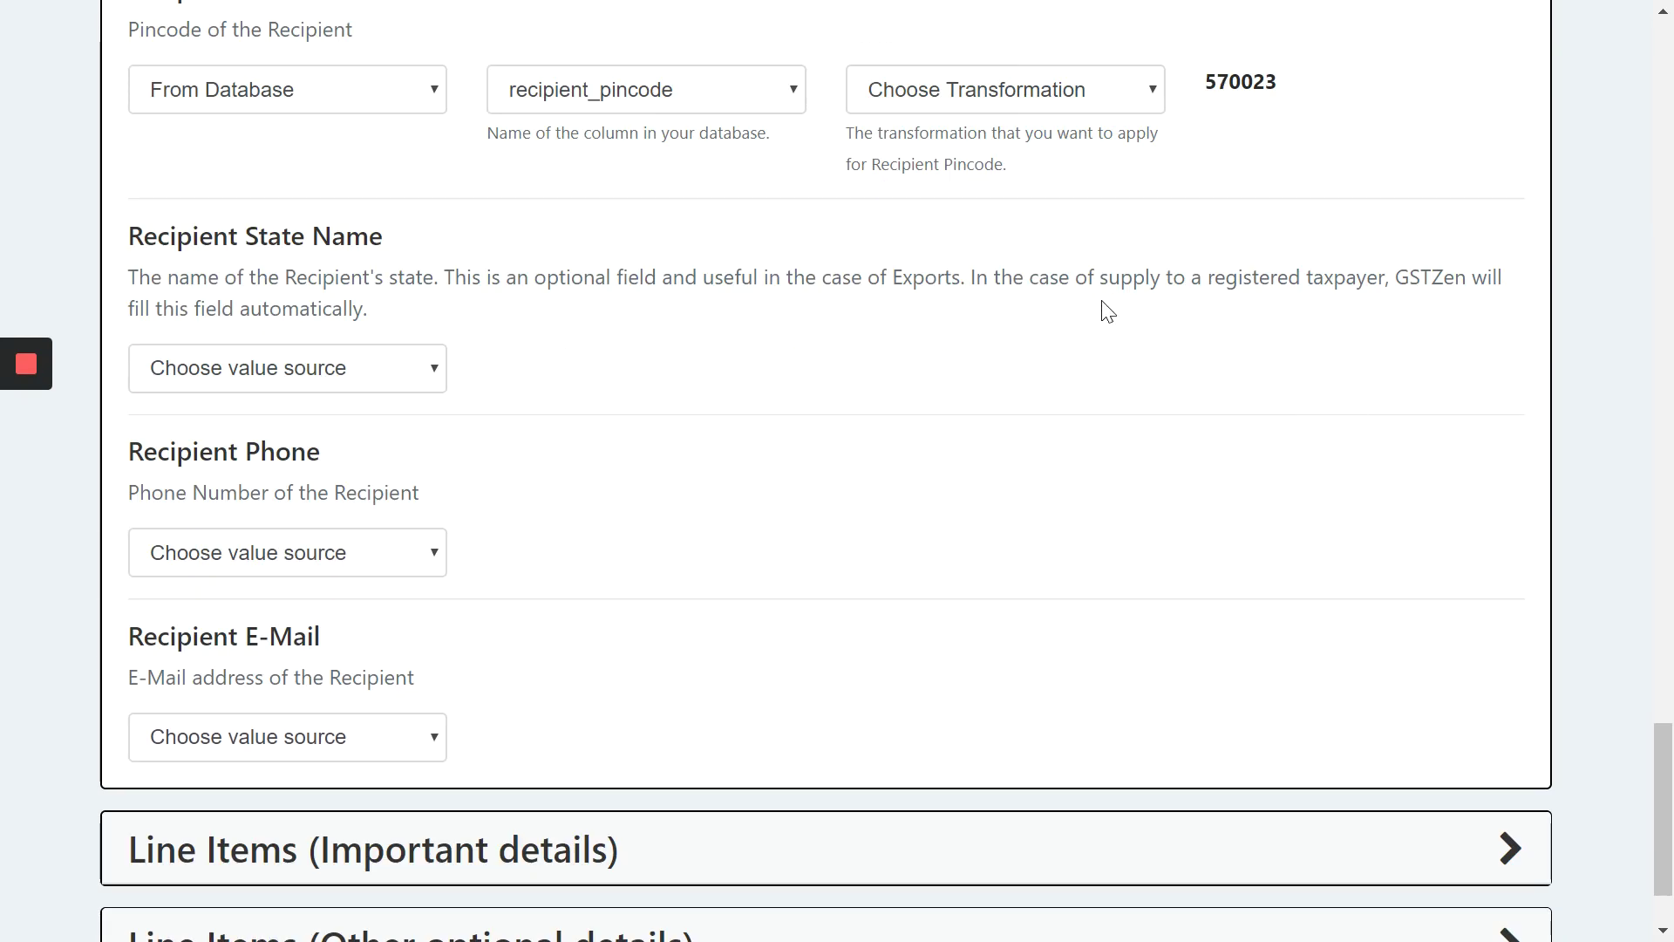
{"action": "scroll", "coordinate": [1106, 312], "scroll_direction": "down", "scroll_amount": 2}
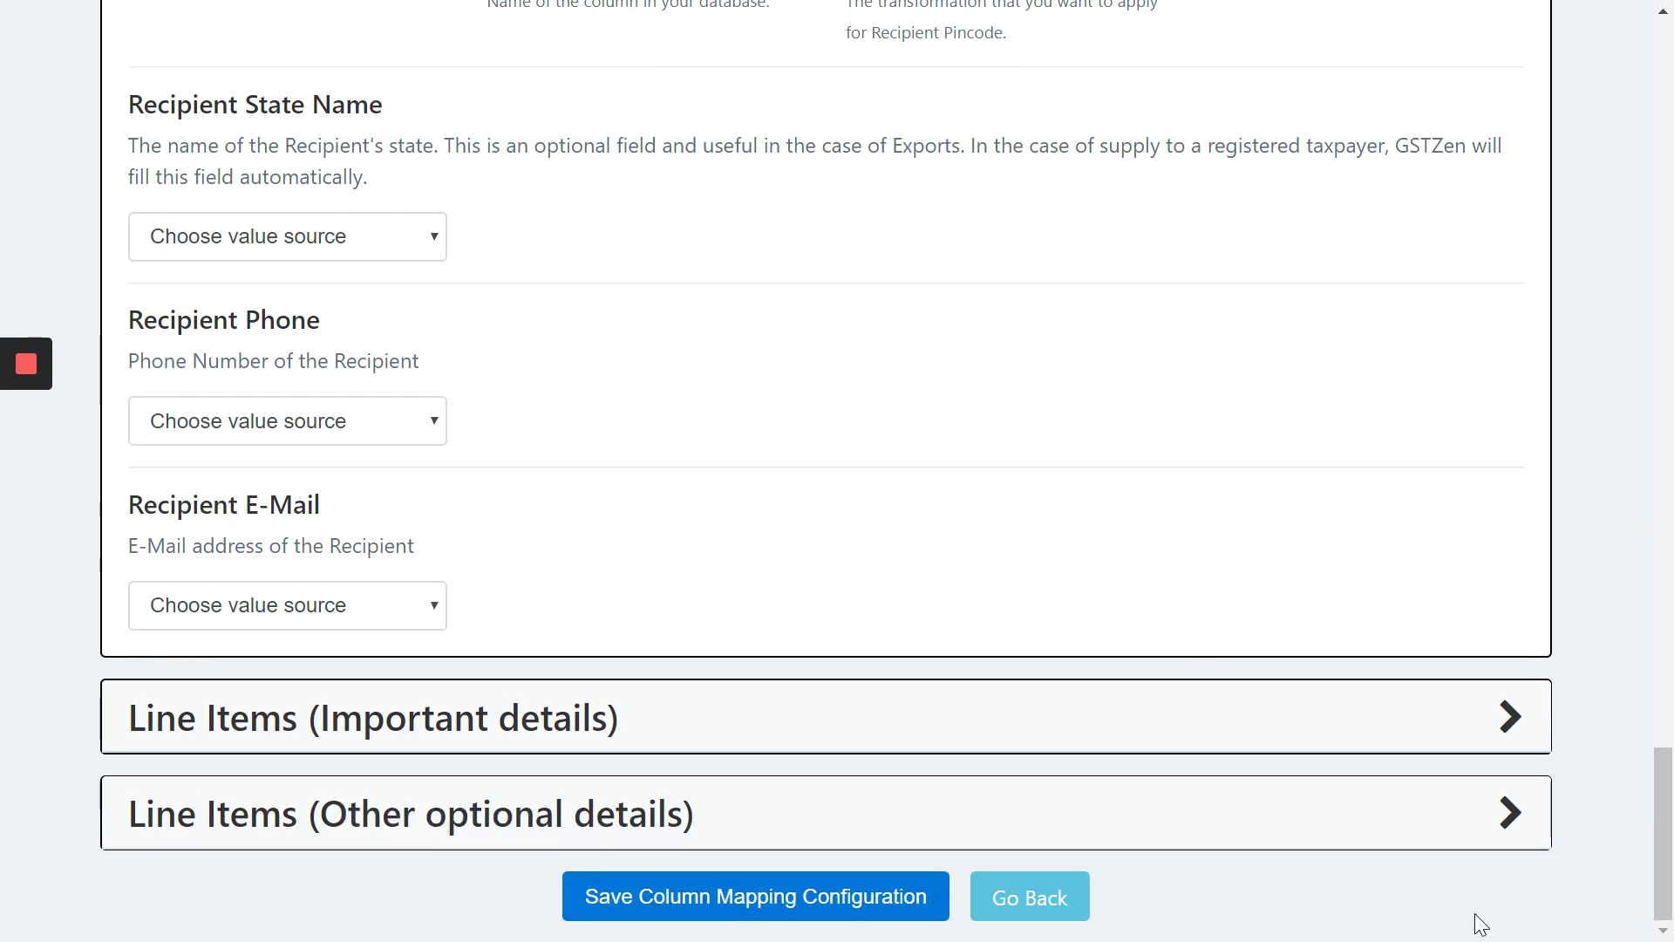
- In Line Items, map Taxable Value to taxable_value (1500) and GST Rate to tax_rate (18)
{"action": "left_click", "coordinate": [1508, 718]}
{"action": "scroll", "coordinate": [778, 413], "scroll_direction": "down", "scroll_amount": 9}
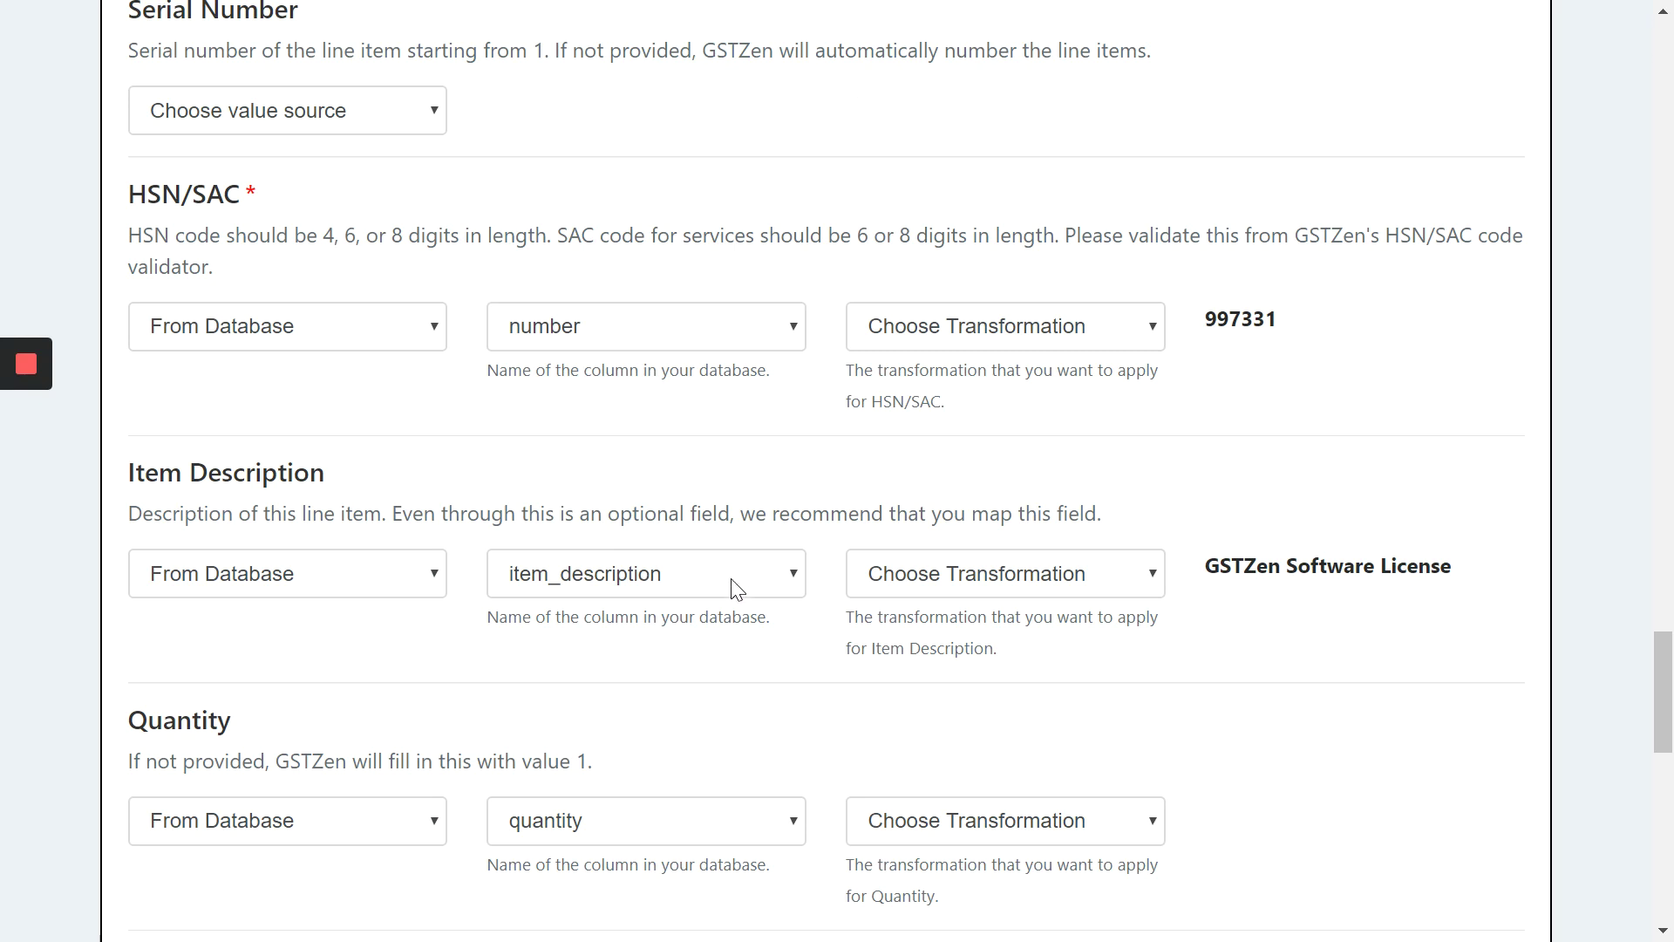
{"action": "scroll", "coordinate": [1382, 590], "scroll_direction": "down", "scroll_amount": 3}
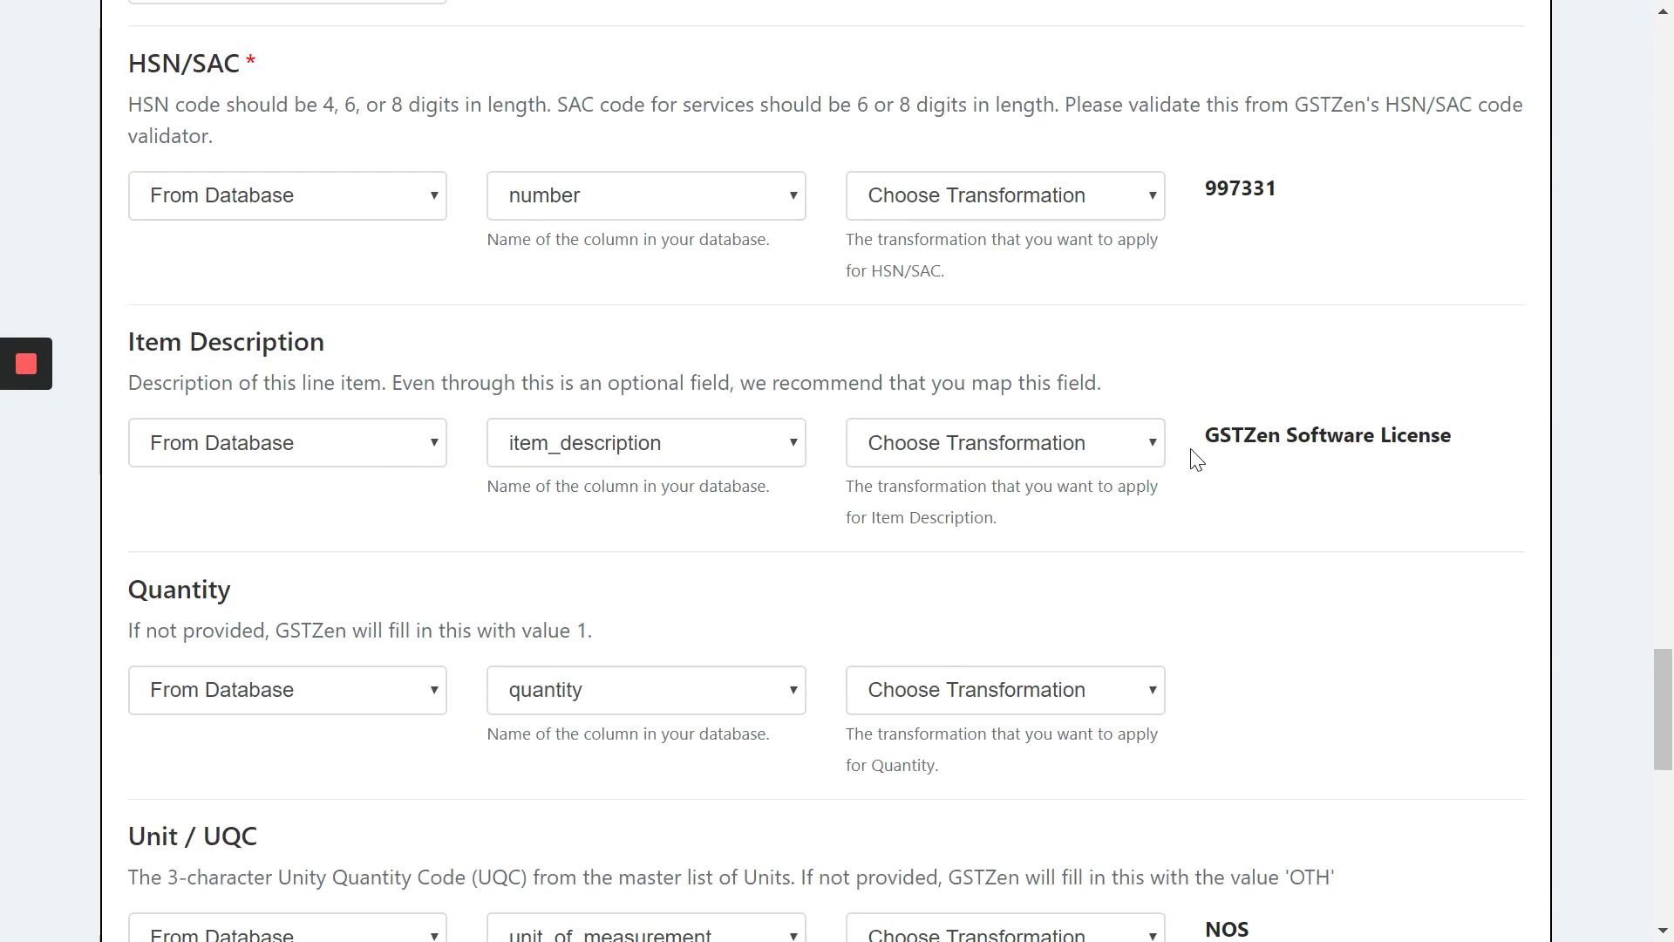
{"action": "scroll", "coordinate": [1298, 435], "scroll_direction": "down", "scroll_amount": 5}
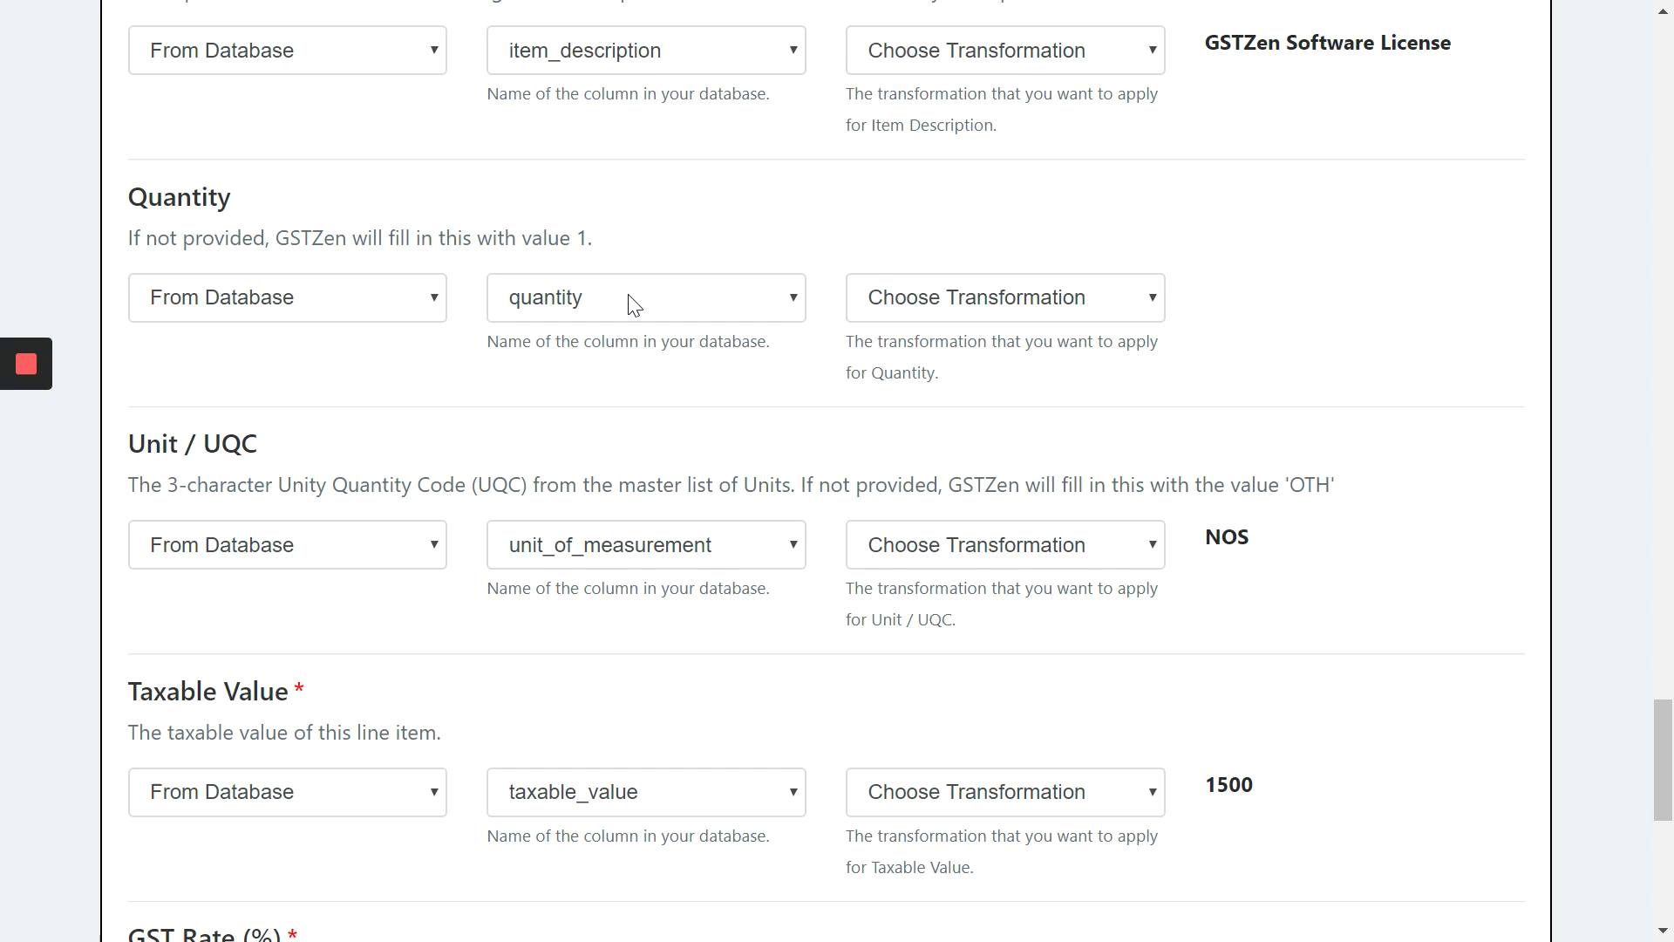
{"action": "scroll", "coordinate": [634, 305], "scroll_direction": "down", "scroll_amount": 5}
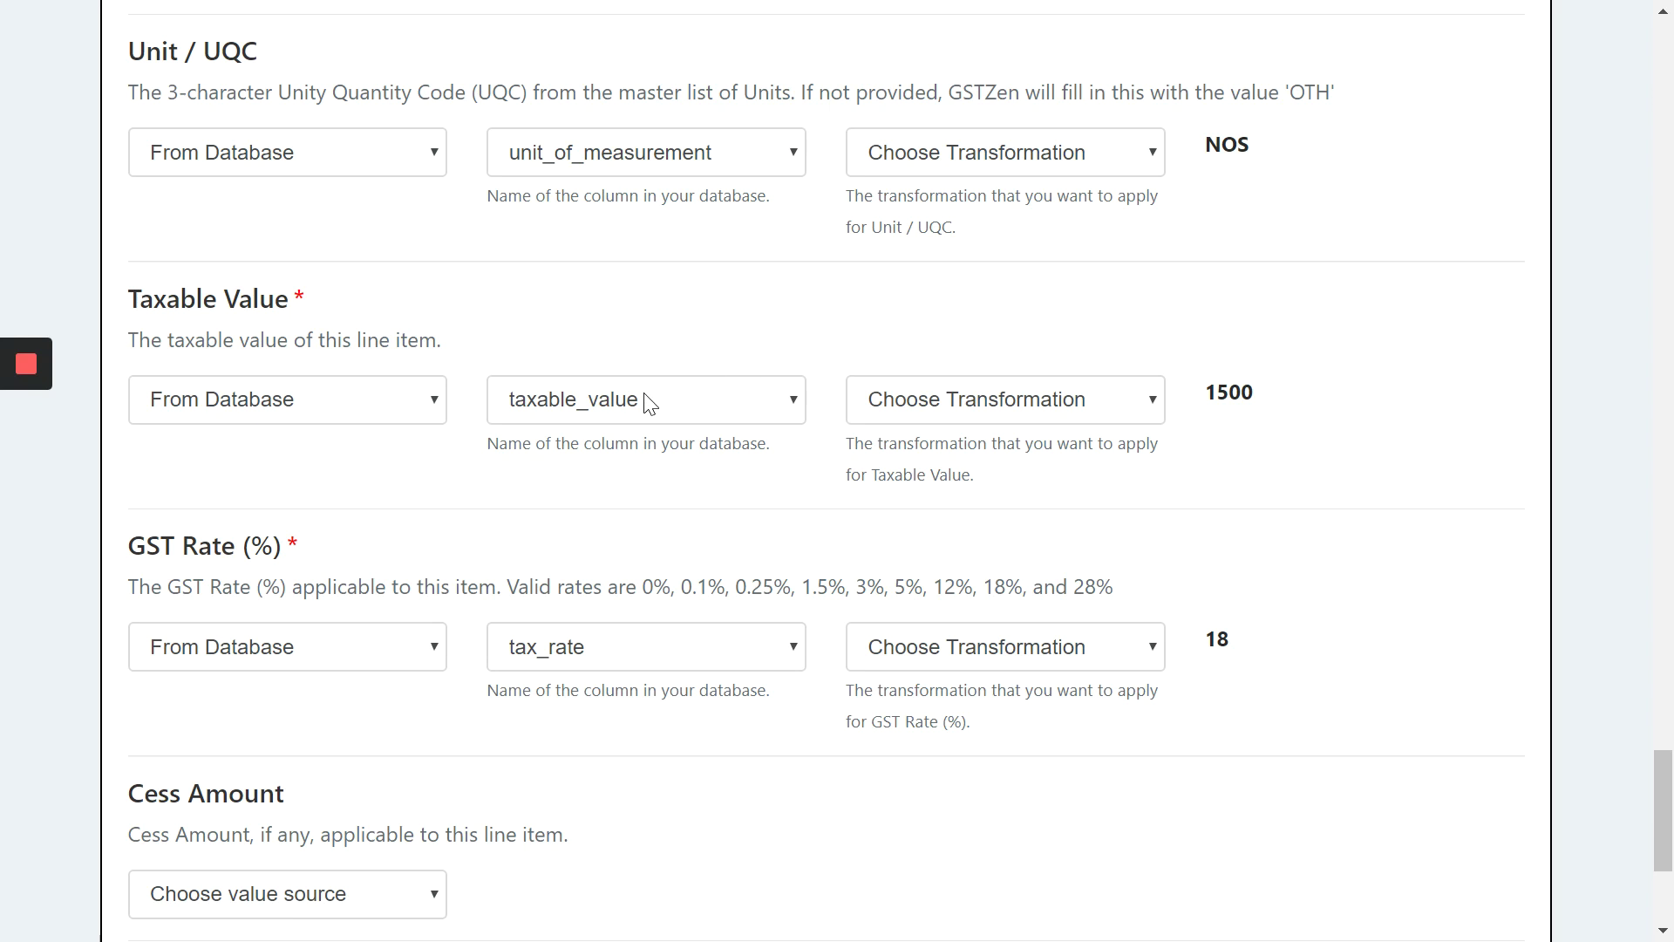
{"action": "scroll", "coordinate": [646, 404], "scroll_direction": "down", "scroll_amount": 2}
{"action": "scroll", "coordinate": [658, 280], "scroll_direction": "down", "scroll_amount": 3}
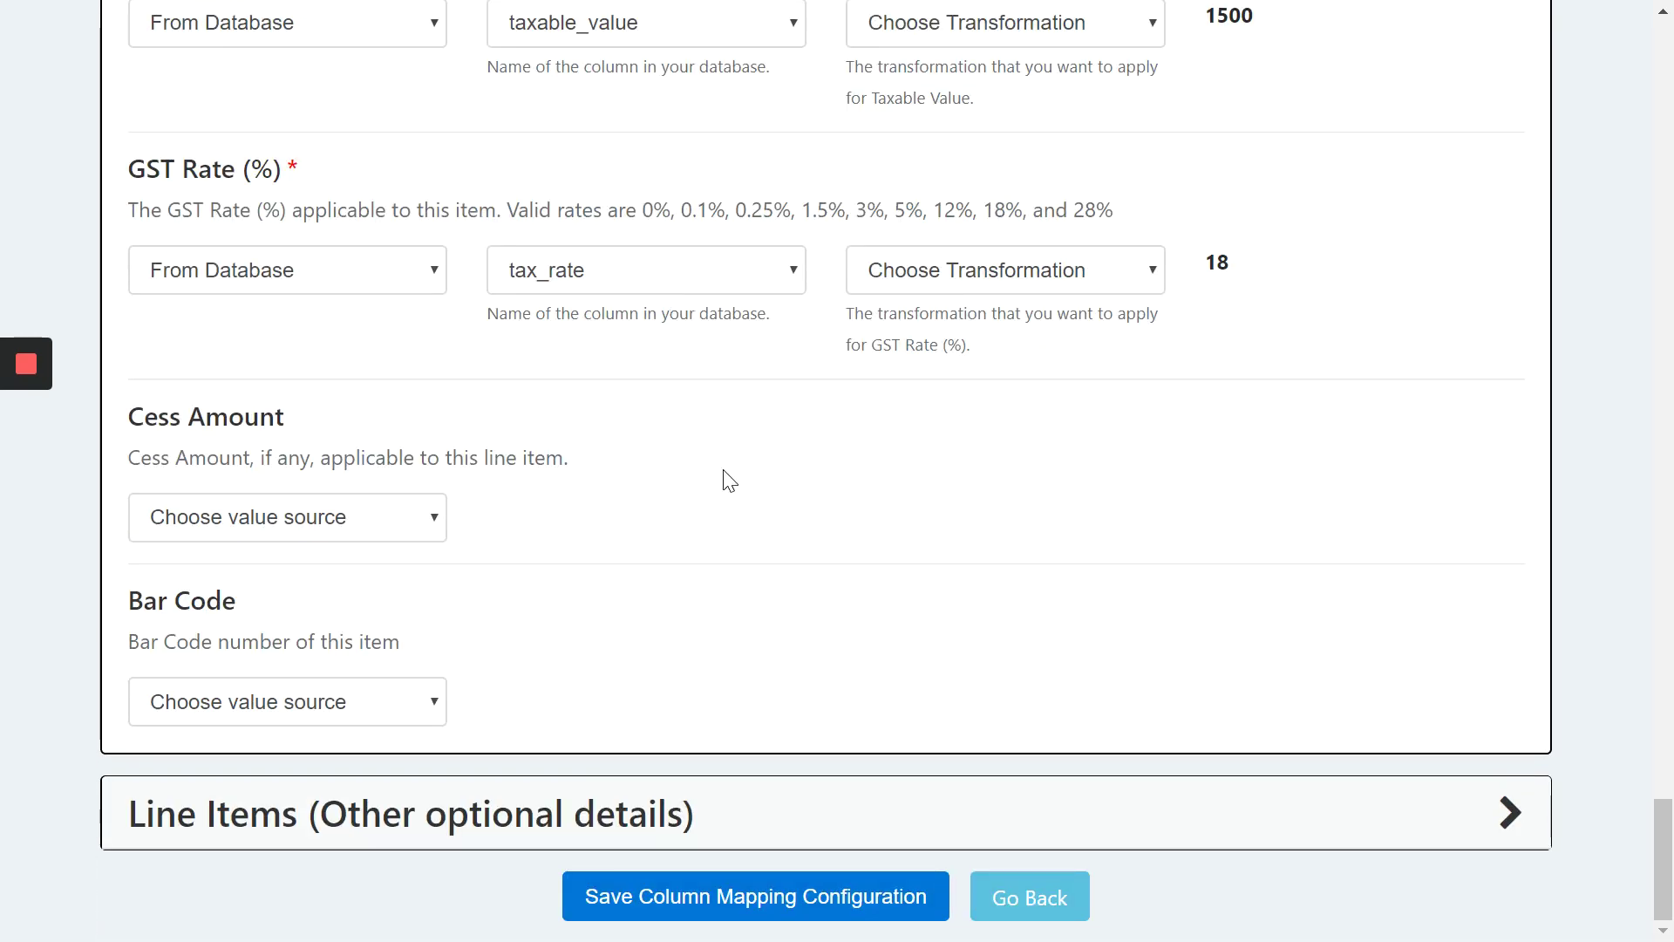
{"action": "scroll", "coordinate": [730, 481], "scroll_direction": "up", "scroll_amount": 3}
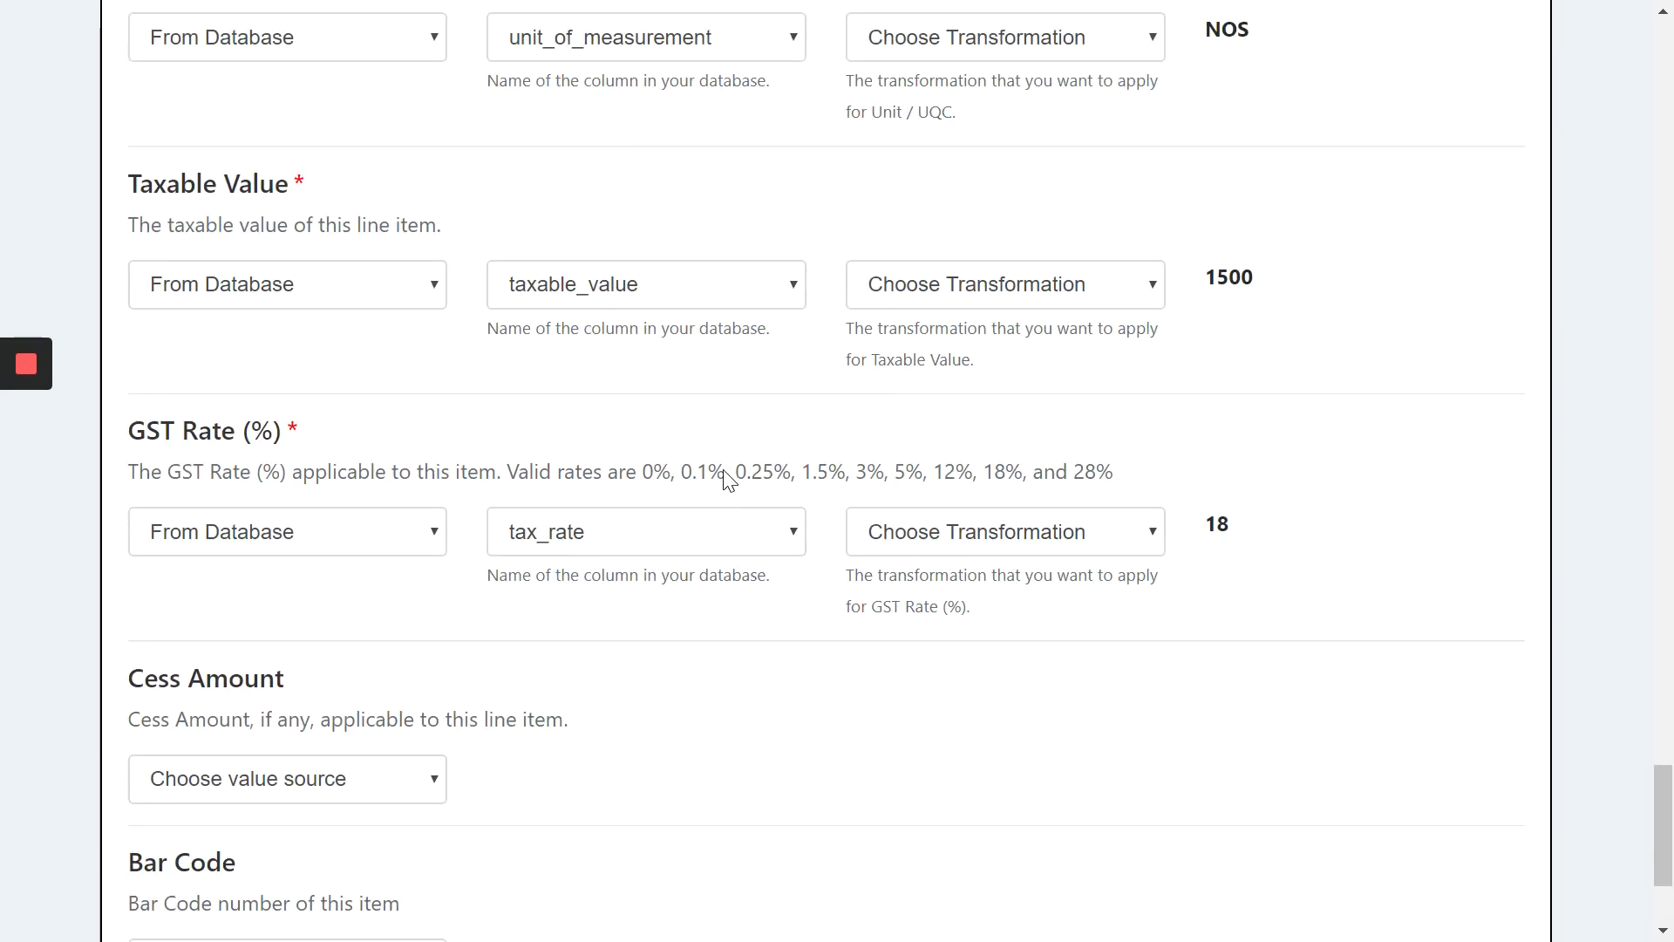
{"action": "left_click", "coordinate": [764, 544]}
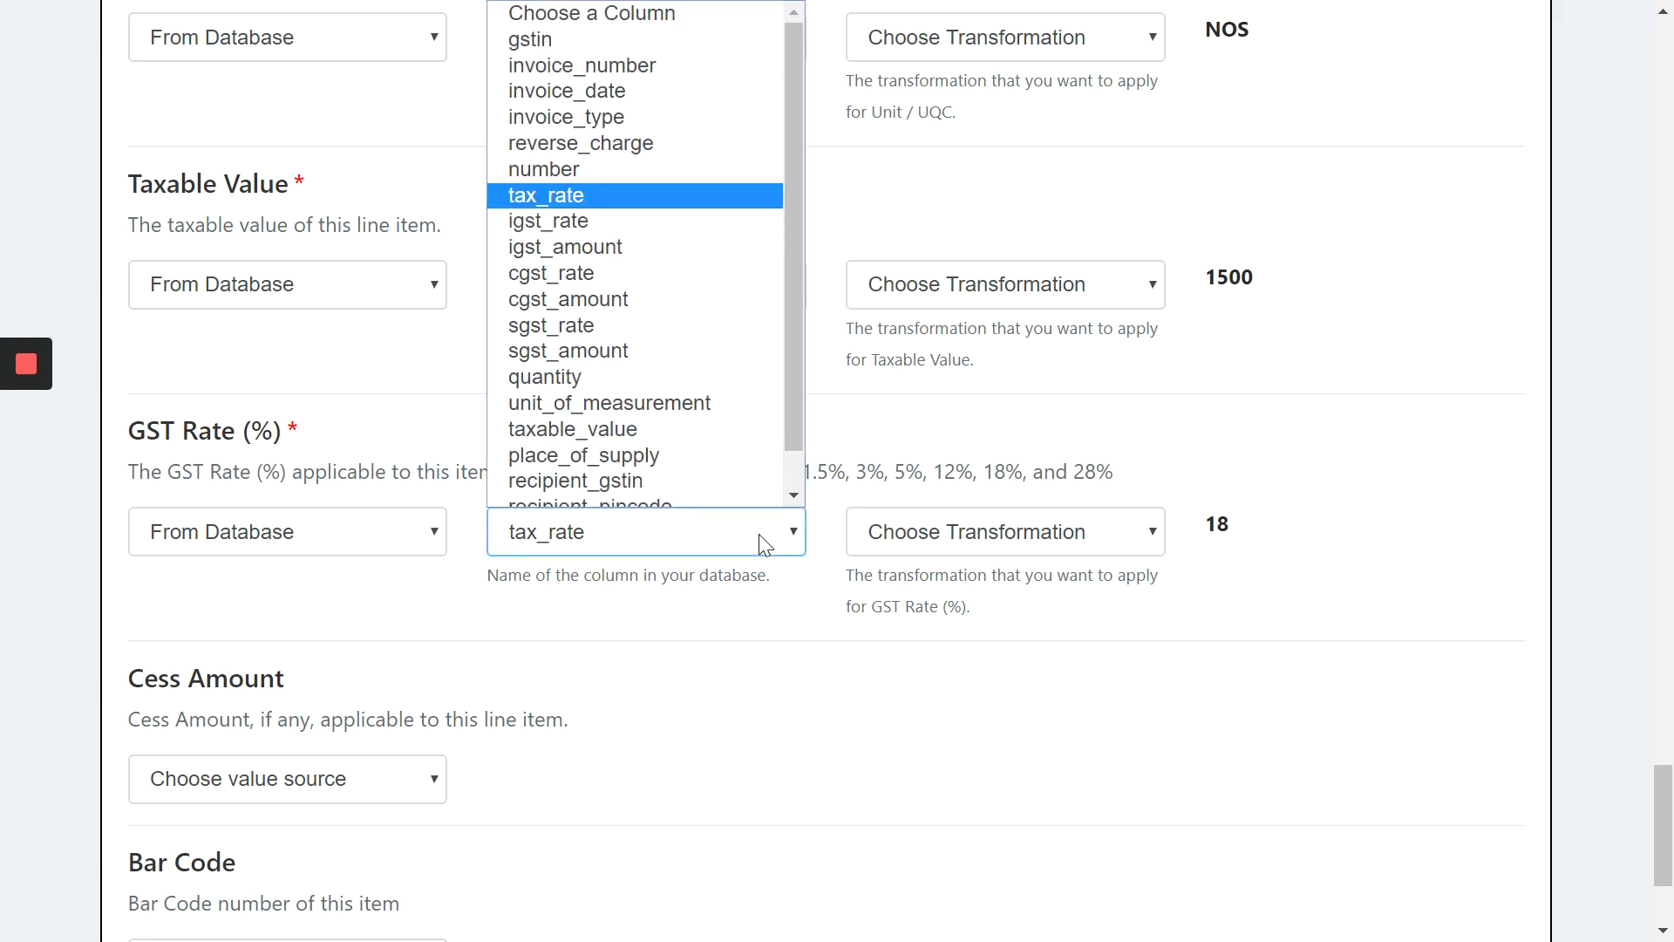
{"action": "scroll", "coordinate": [672, 373], "scroll_direction": "down", "scroll_amount": 1}
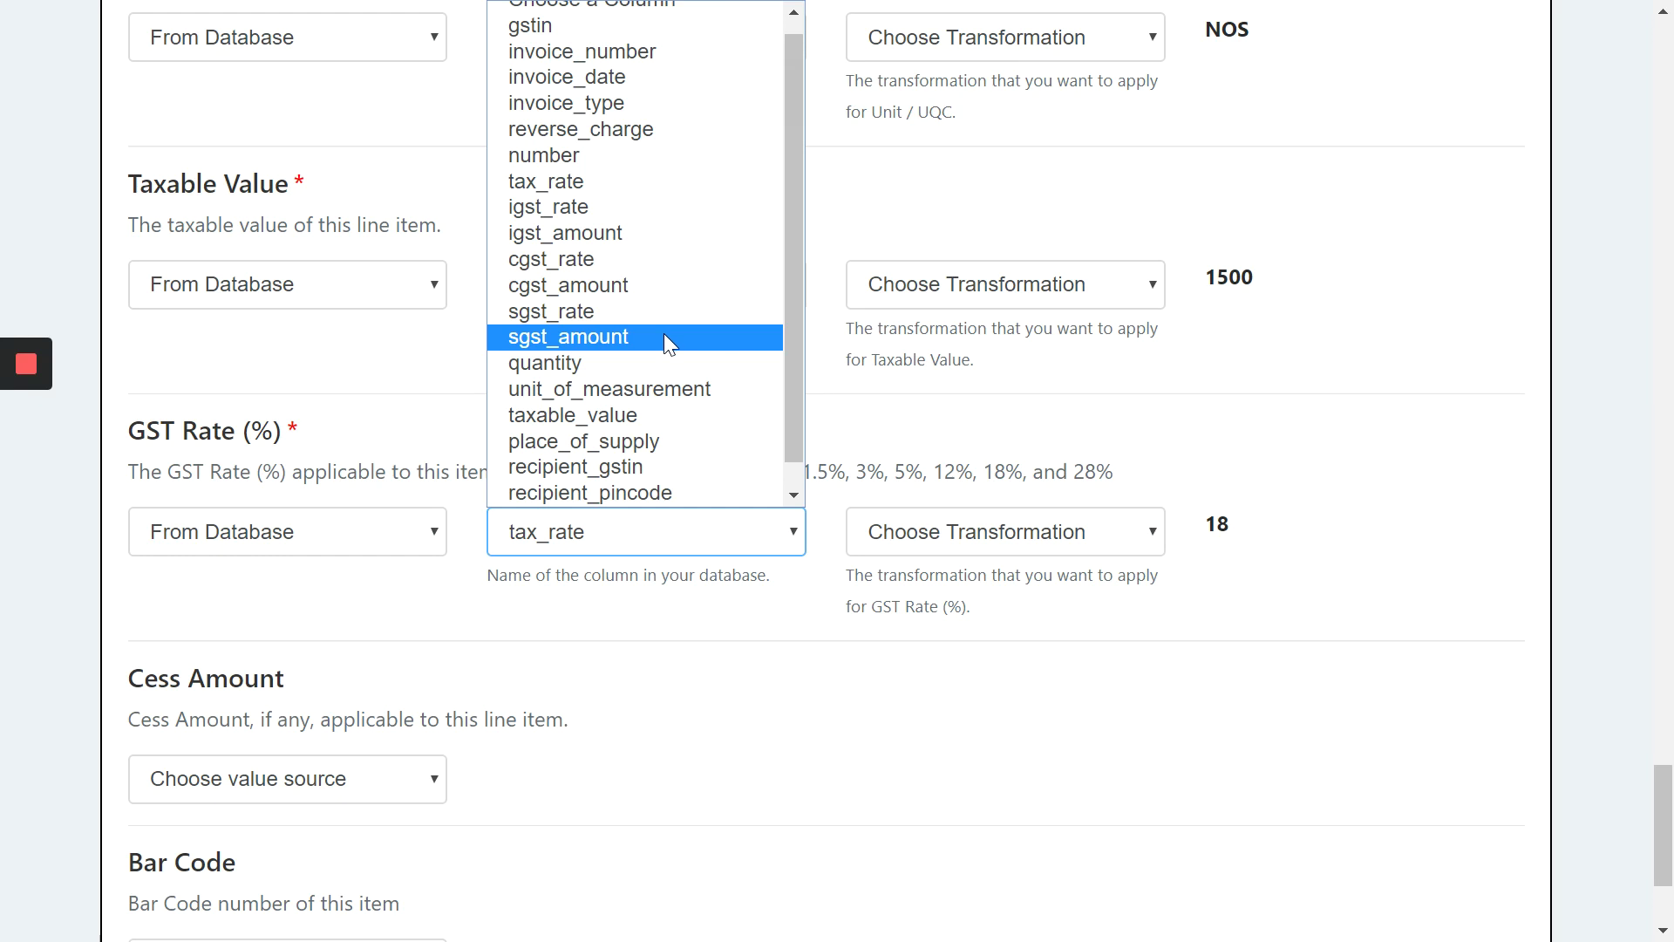
{"action": "left_click", "coordinate": [787, 616]}
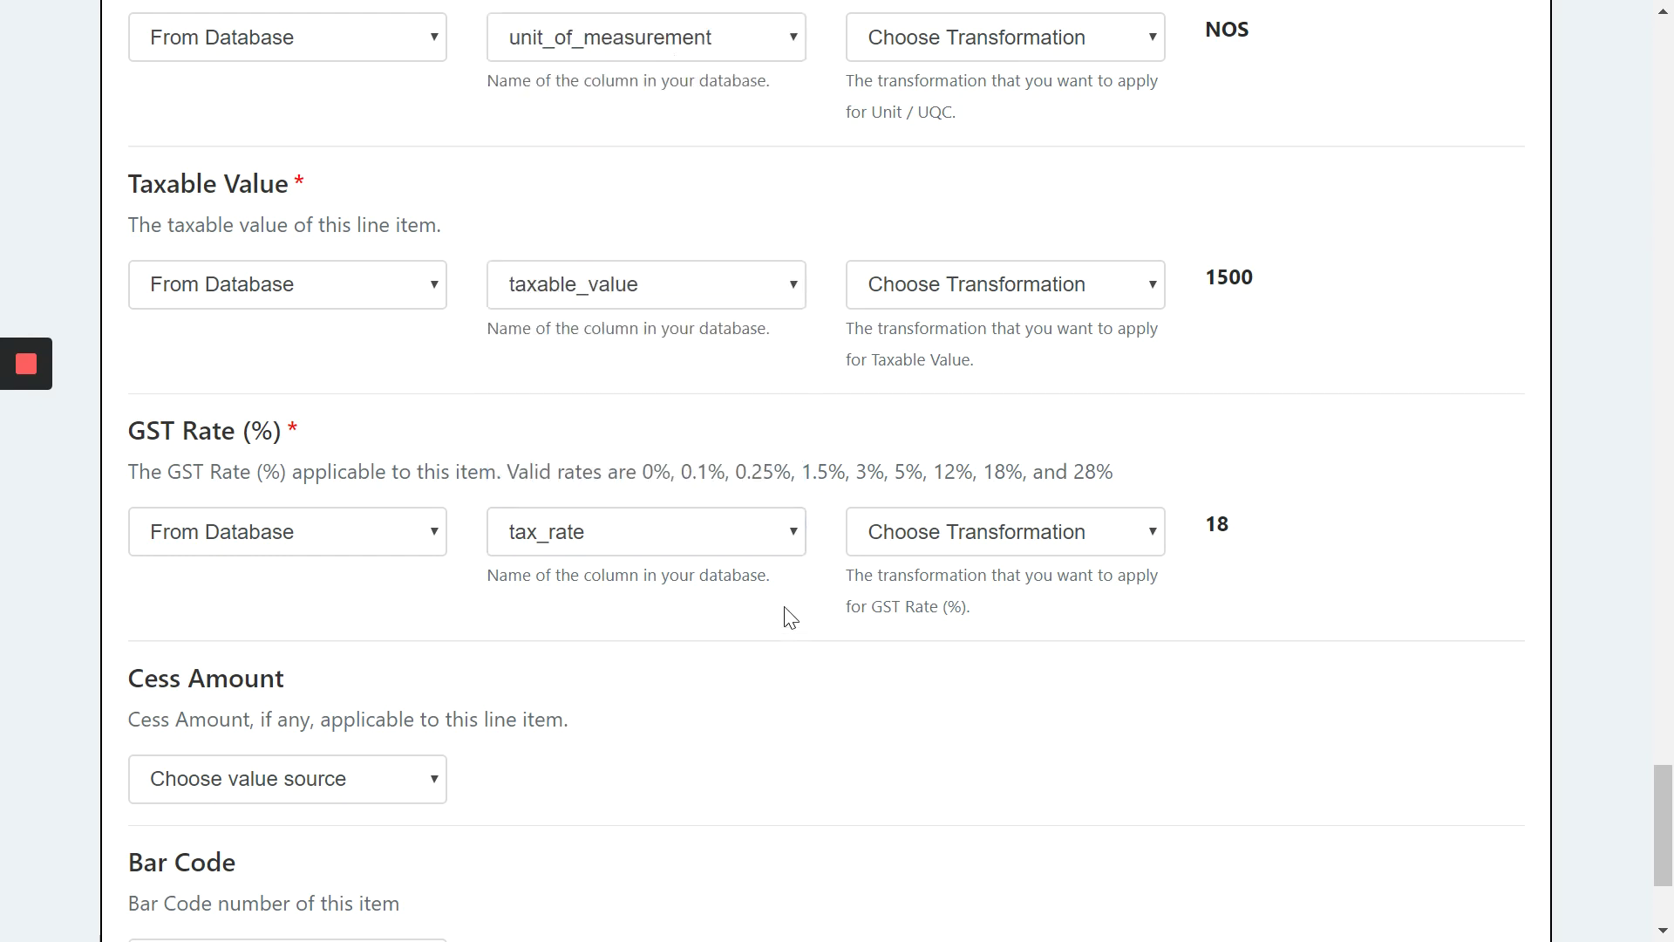
{"action": "scroll", "coordinate": [789, 617], "scroll_direction": "down", "scroll_amount": 3}
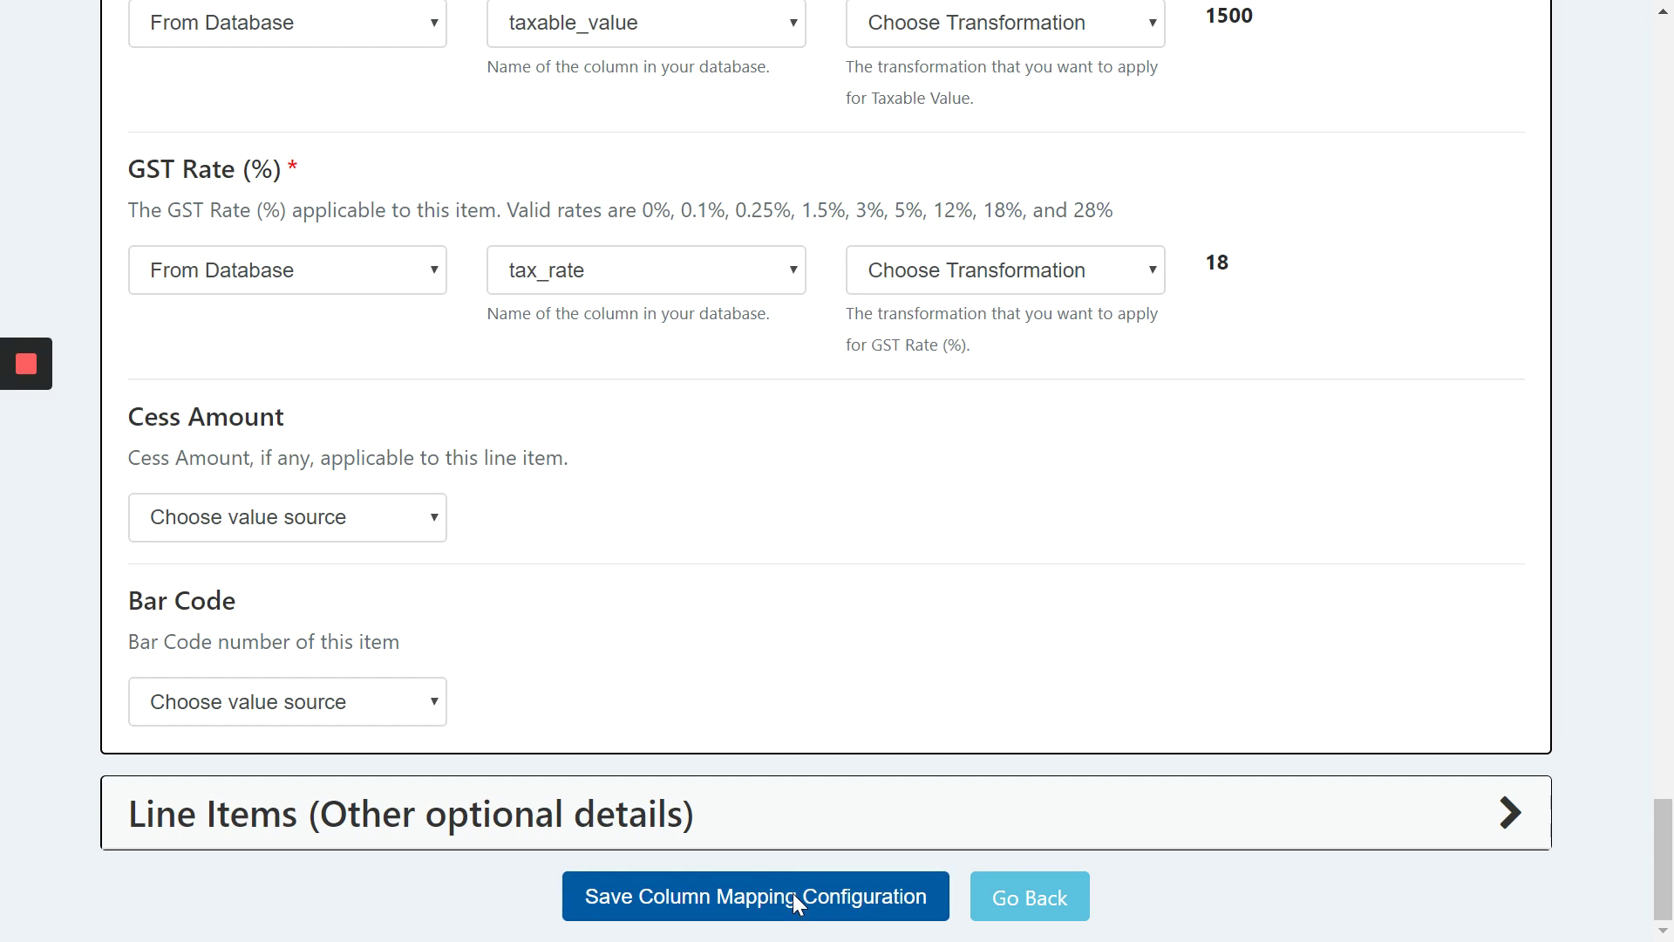
- Save the mapping and review the Complete Data Mapping Settings table through GST Rate (%)
{"action": "left_click", "coordinate": [1026, 904]}
{"action": "left_click_drag", "start_coordinate": [1661, 225], "coordinate": [1659, 623]}
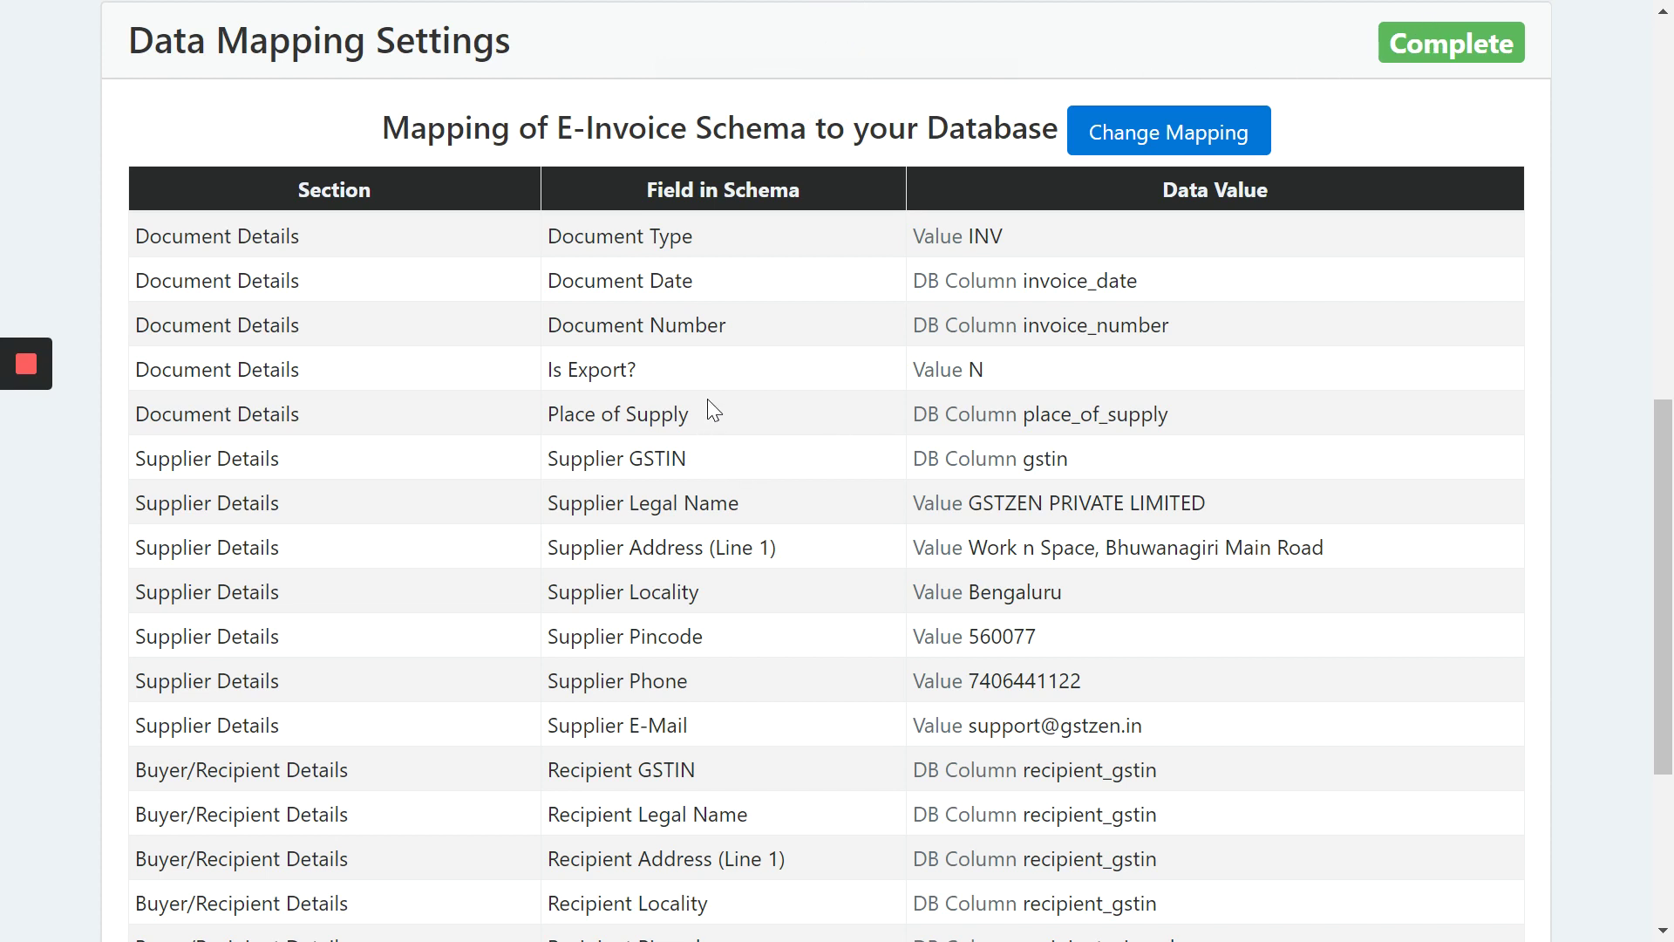
{"action": "scroll", "coordinate": [708, 399], "scroll_direction": "up", "scroll_amount": 2}
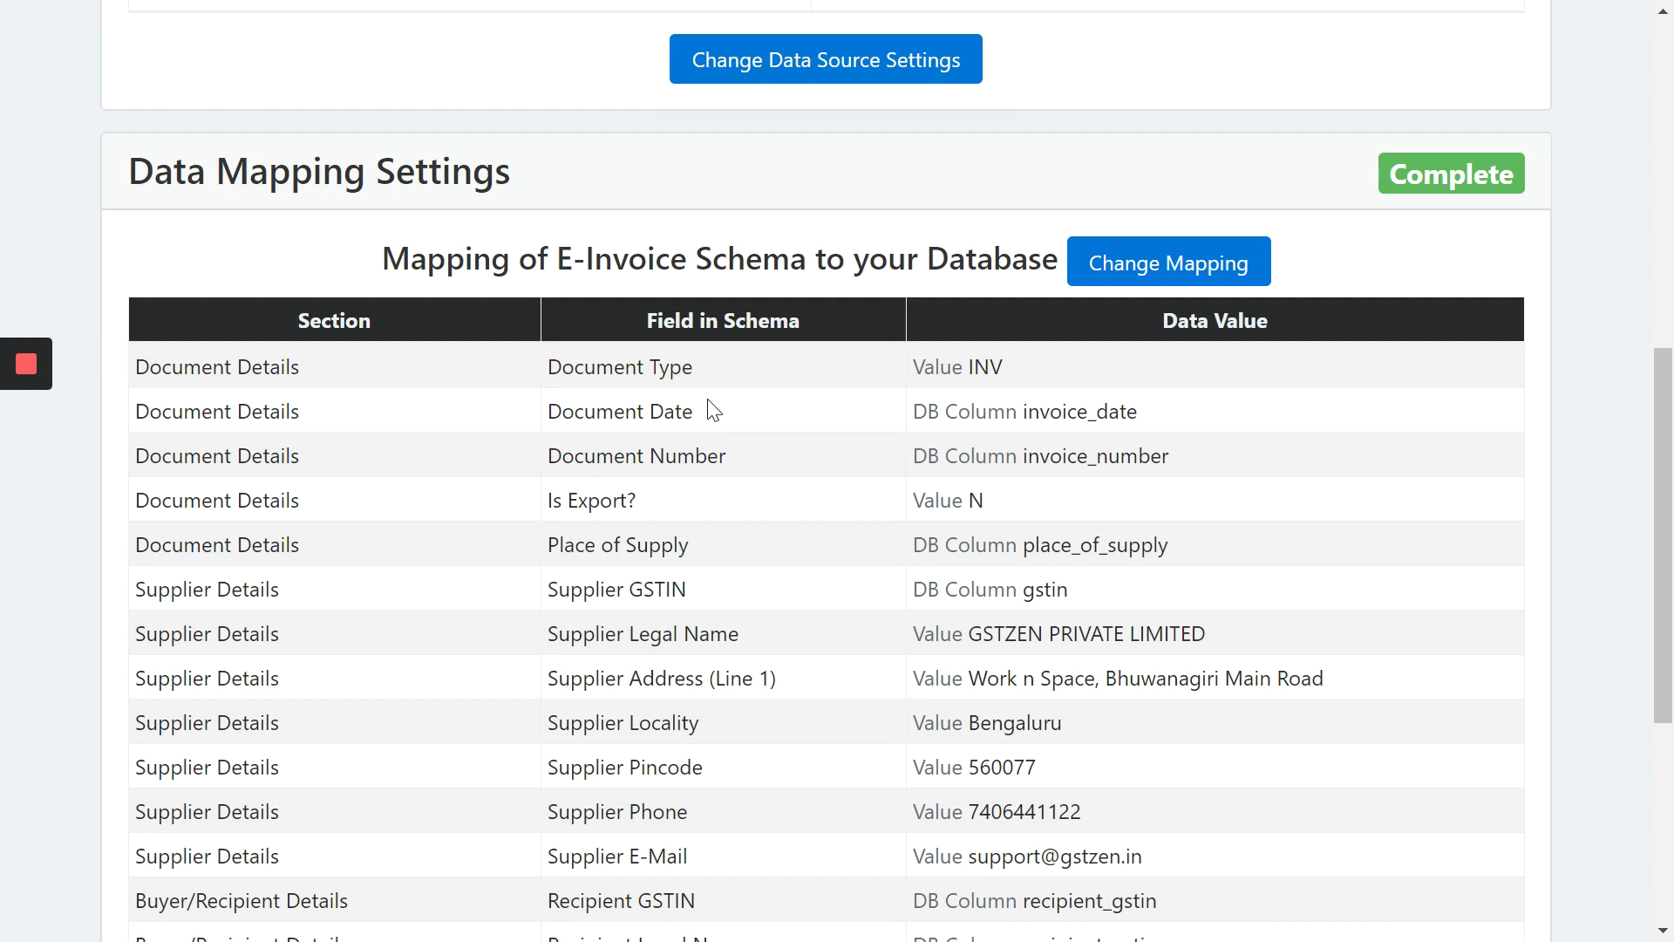
{"action": "scroll", "coordinate": [708, 409], "scroll_direction": "down", "scroll_amount": 2}
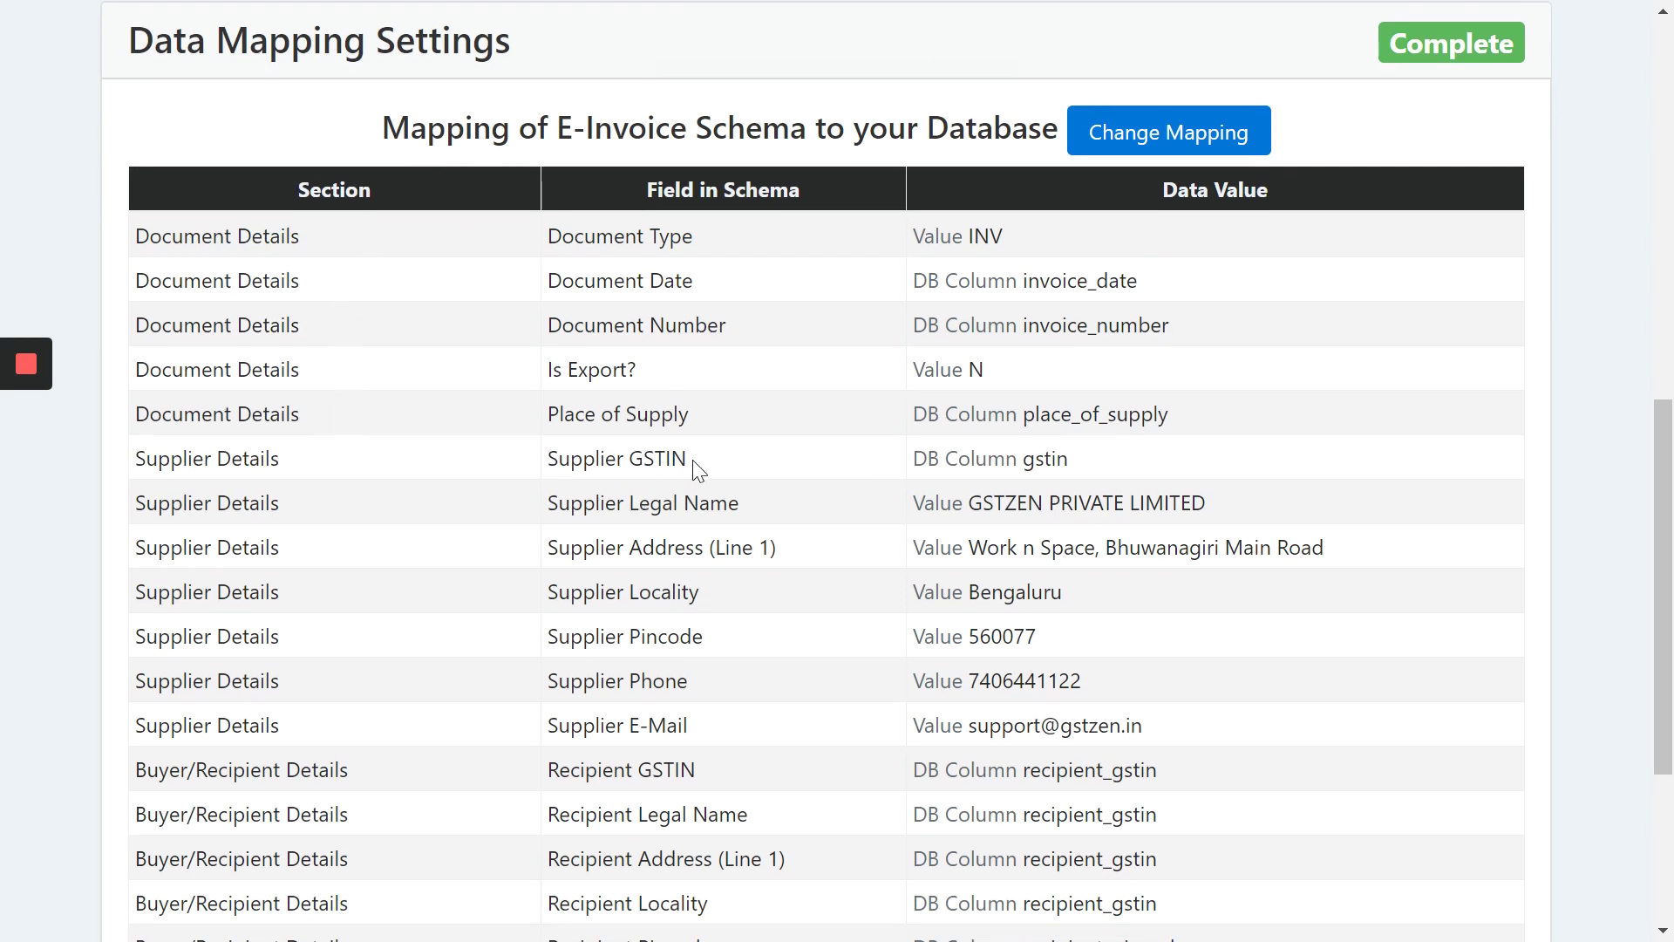
{"action": "scroll", "coordinate": [694, 462], "scroll_direction": "down", "scroll_amount": 2}
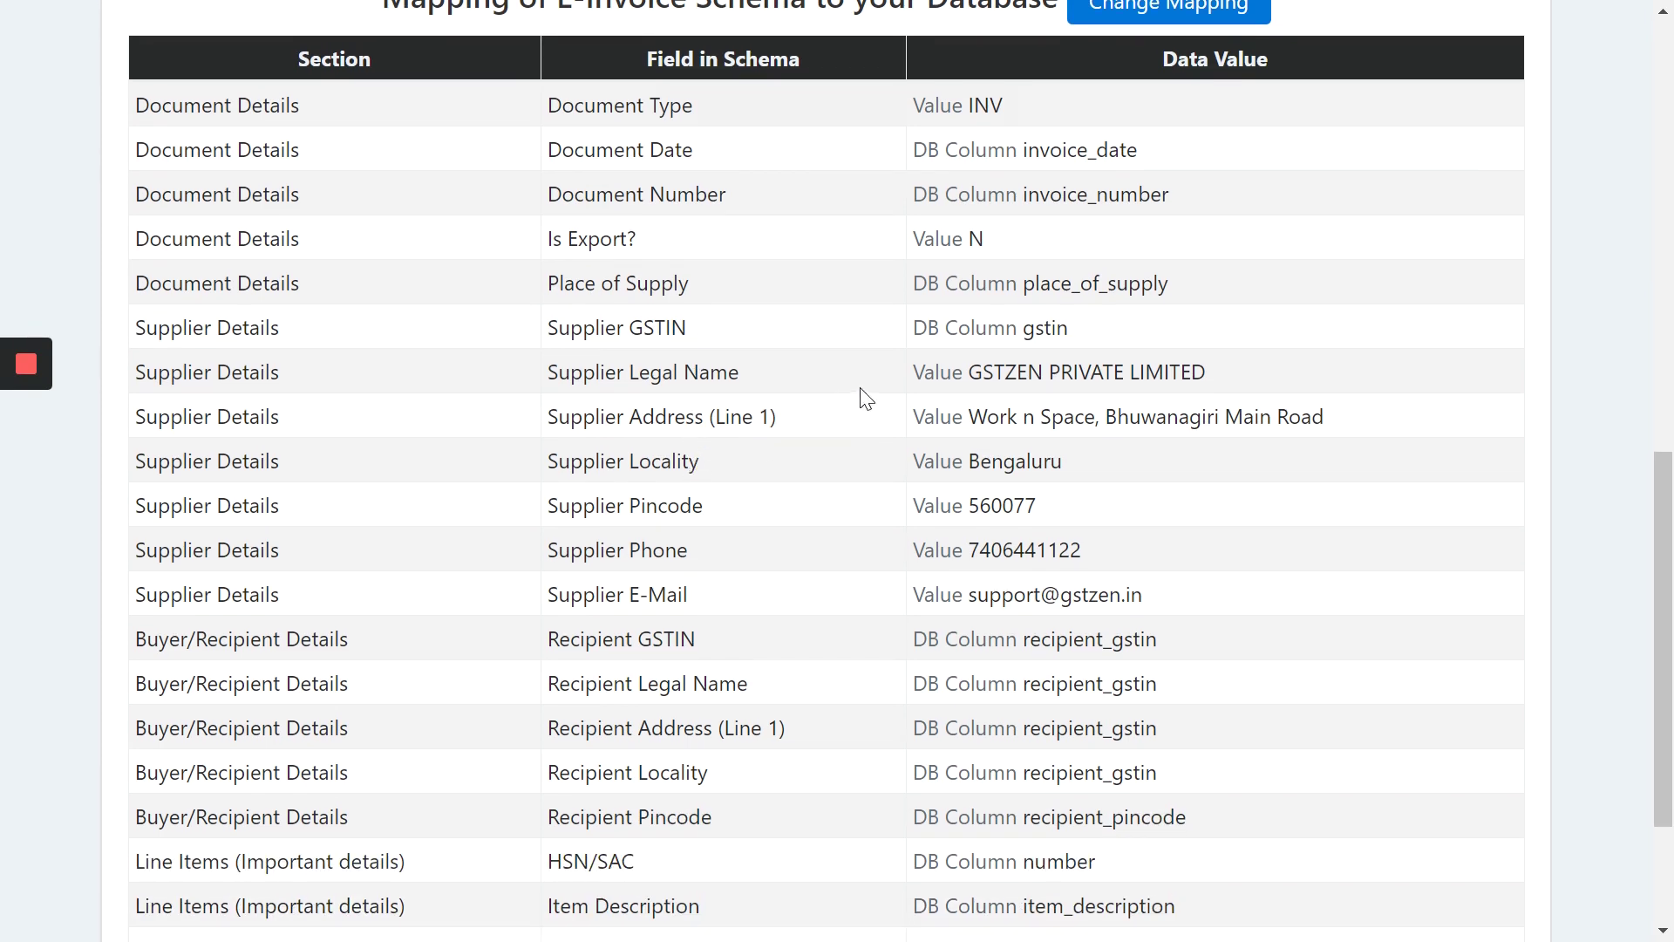
{"action": "scroll", "coordinate": [1018, 361], "scroll_direction": "down", "scroll_amount": 3}
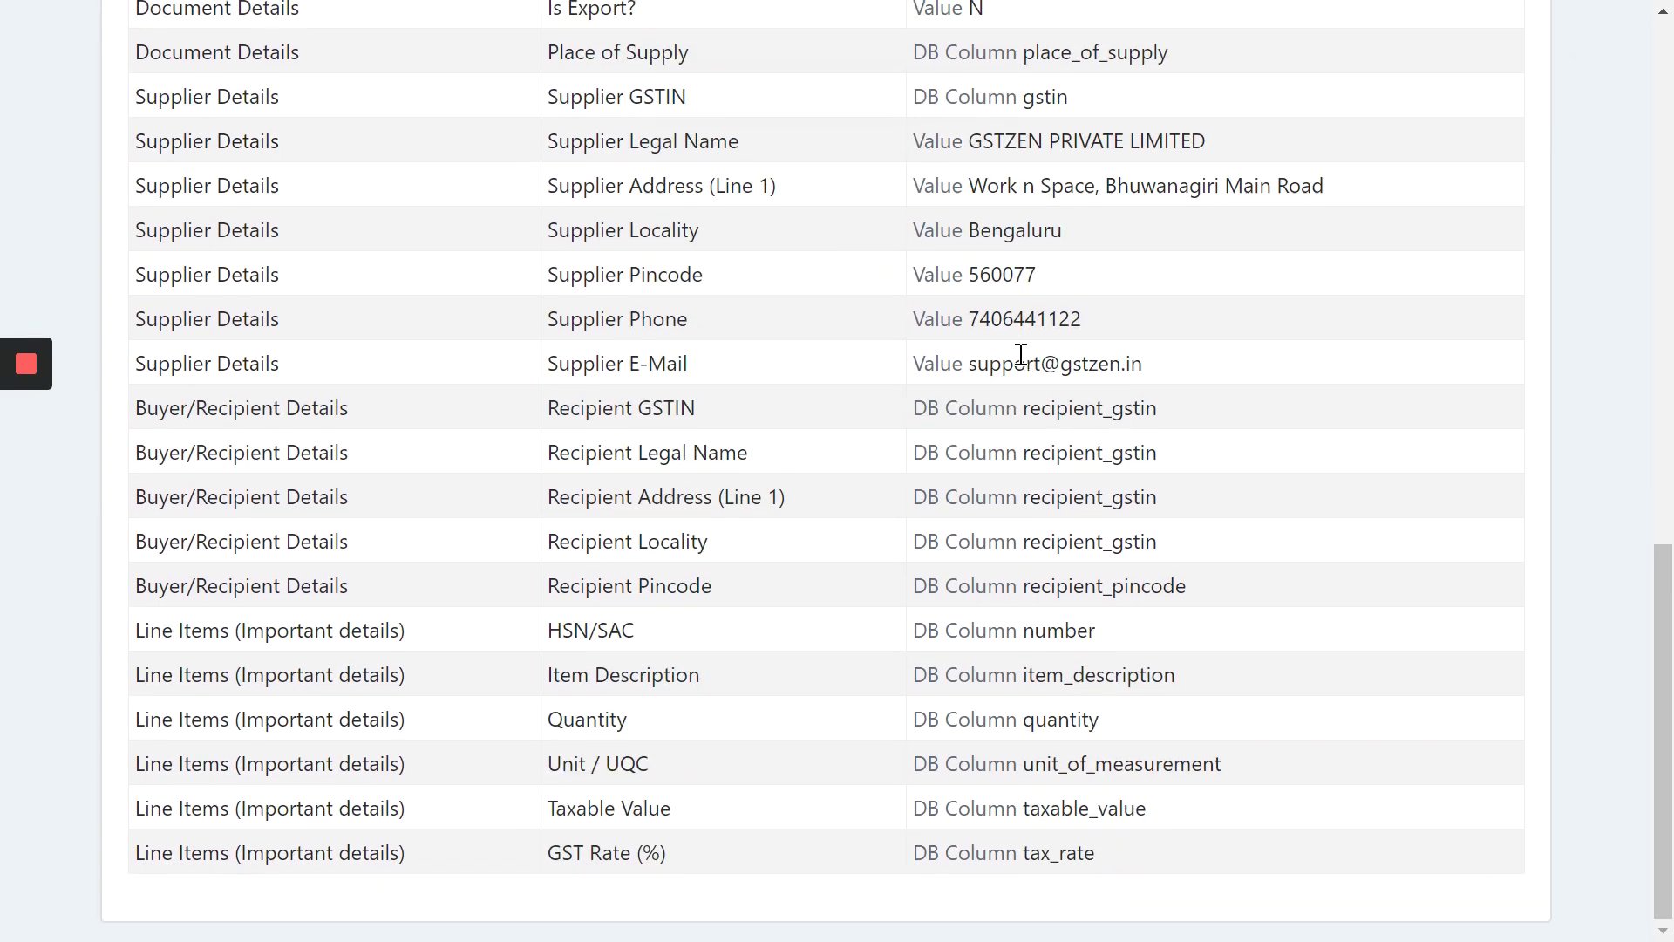
{"action": "scroll", "coordinate": [1020, 356], "scroll_direction": "up", "scroll_amount": 5}
{"action": "scroll", "coordinate": [1020, 354], "scroll_direction": "down", "scroll_amount": 5}
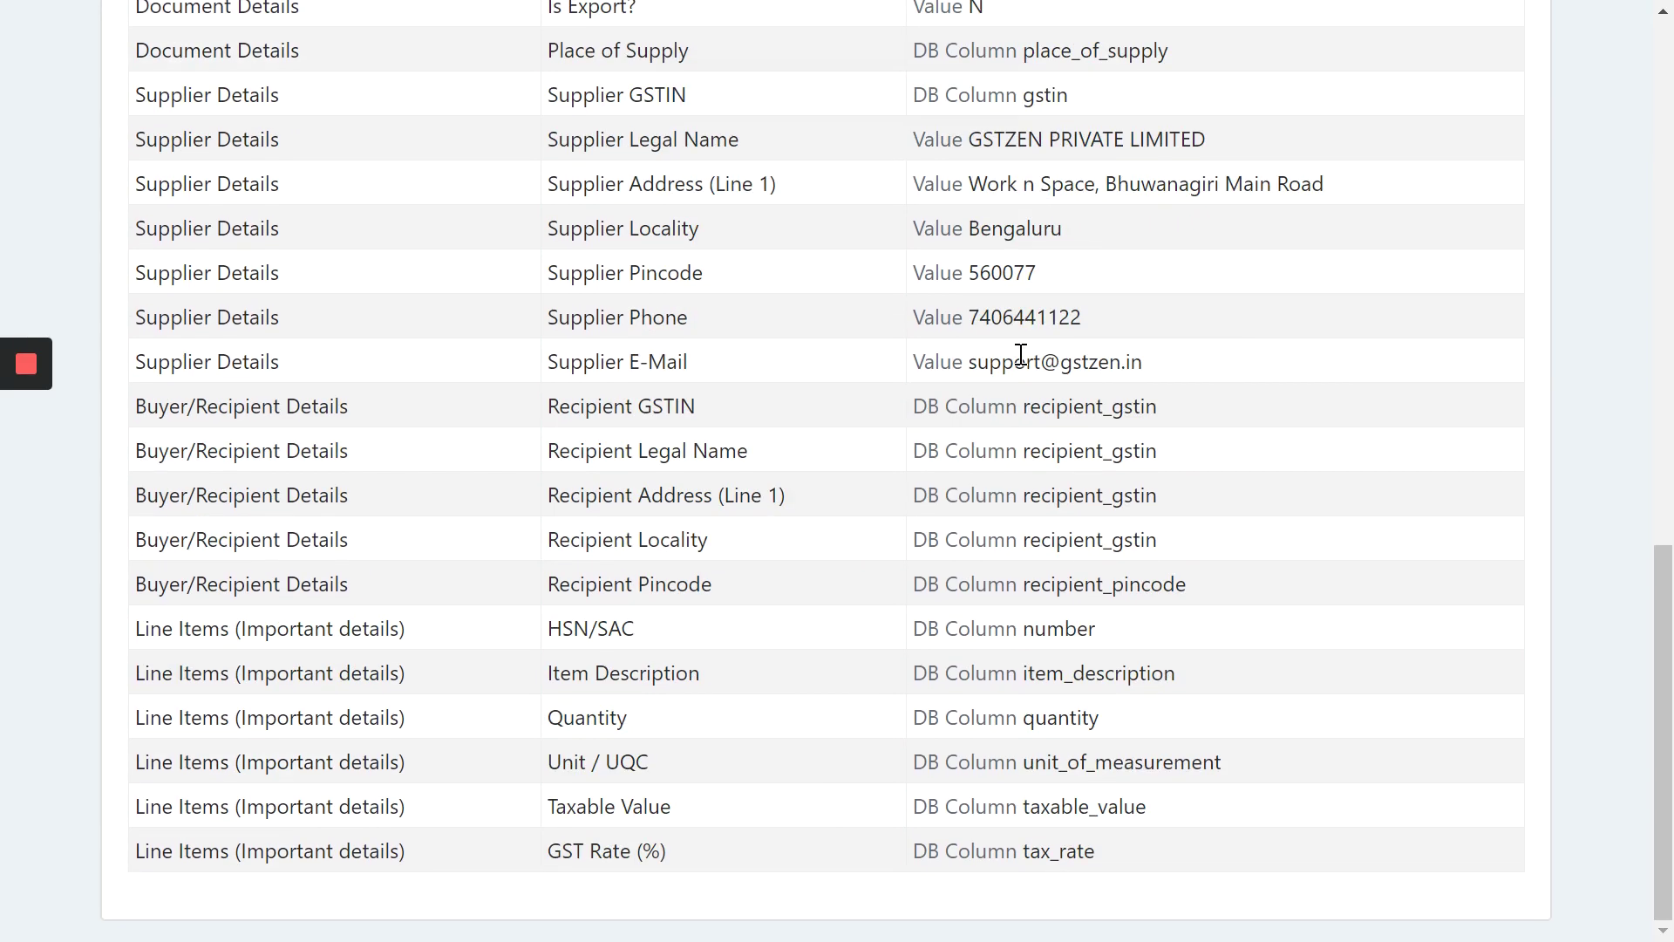
{"action": "scroll", "coordinate": [1020, 354], "scroll_direction": "up", "scroll_amount": 16}
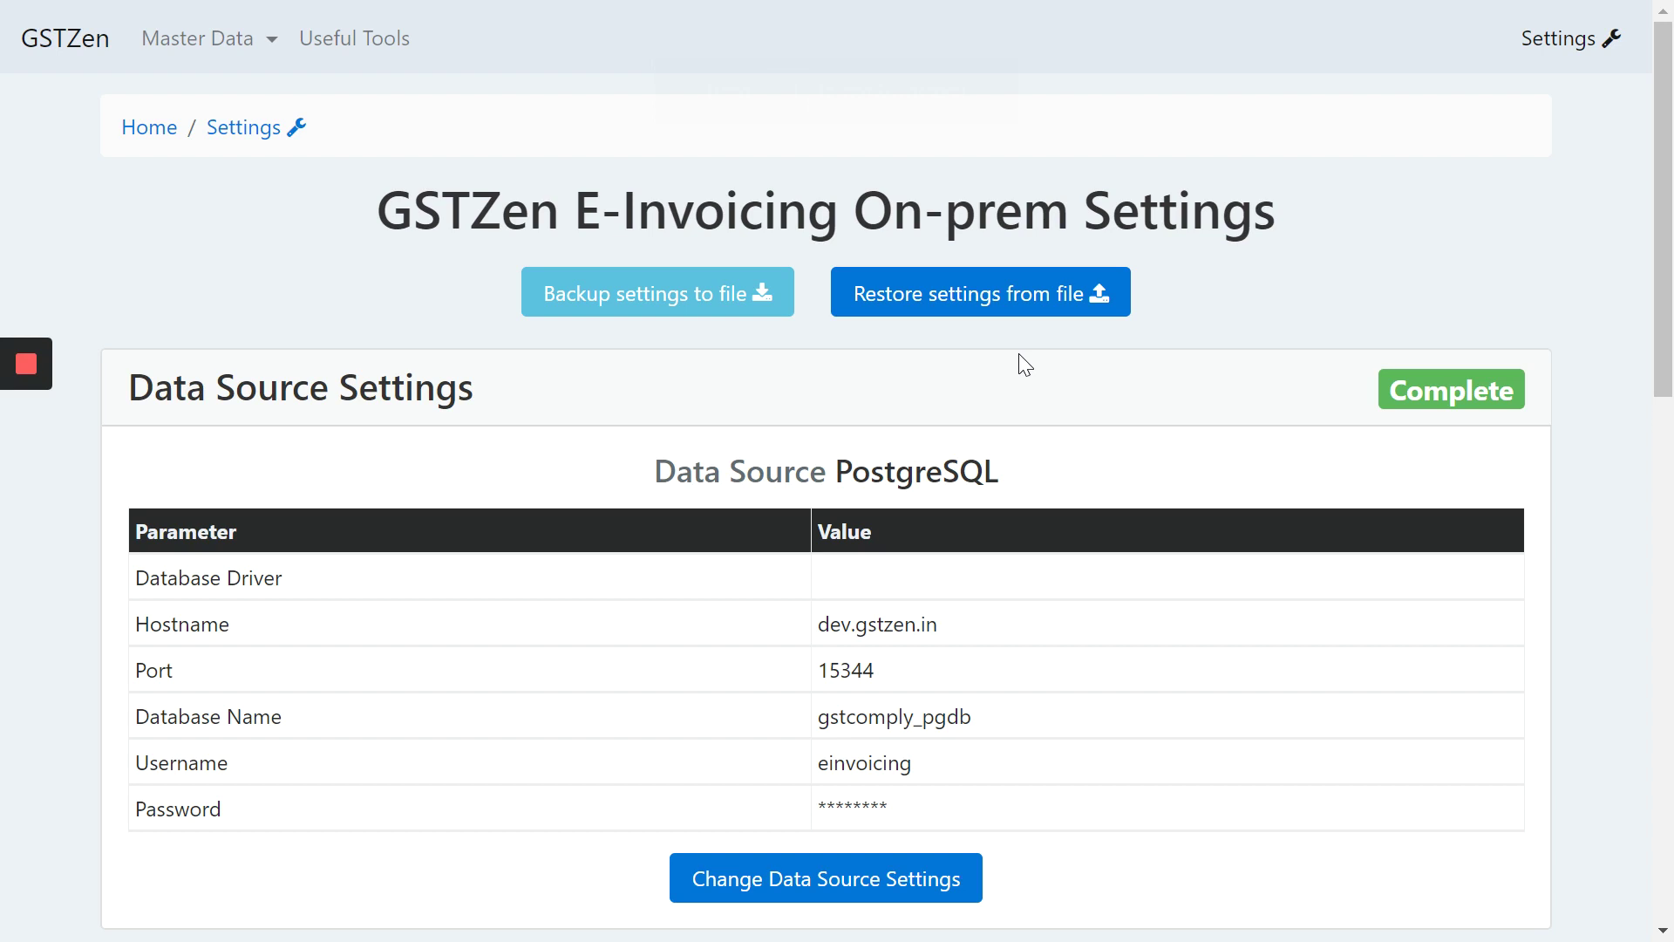
- Return to the e-invoicing dashboard and run Sync Invoices from the Sync Invoices panel
{"action": "left_click", "coordinate": [153, 131]}
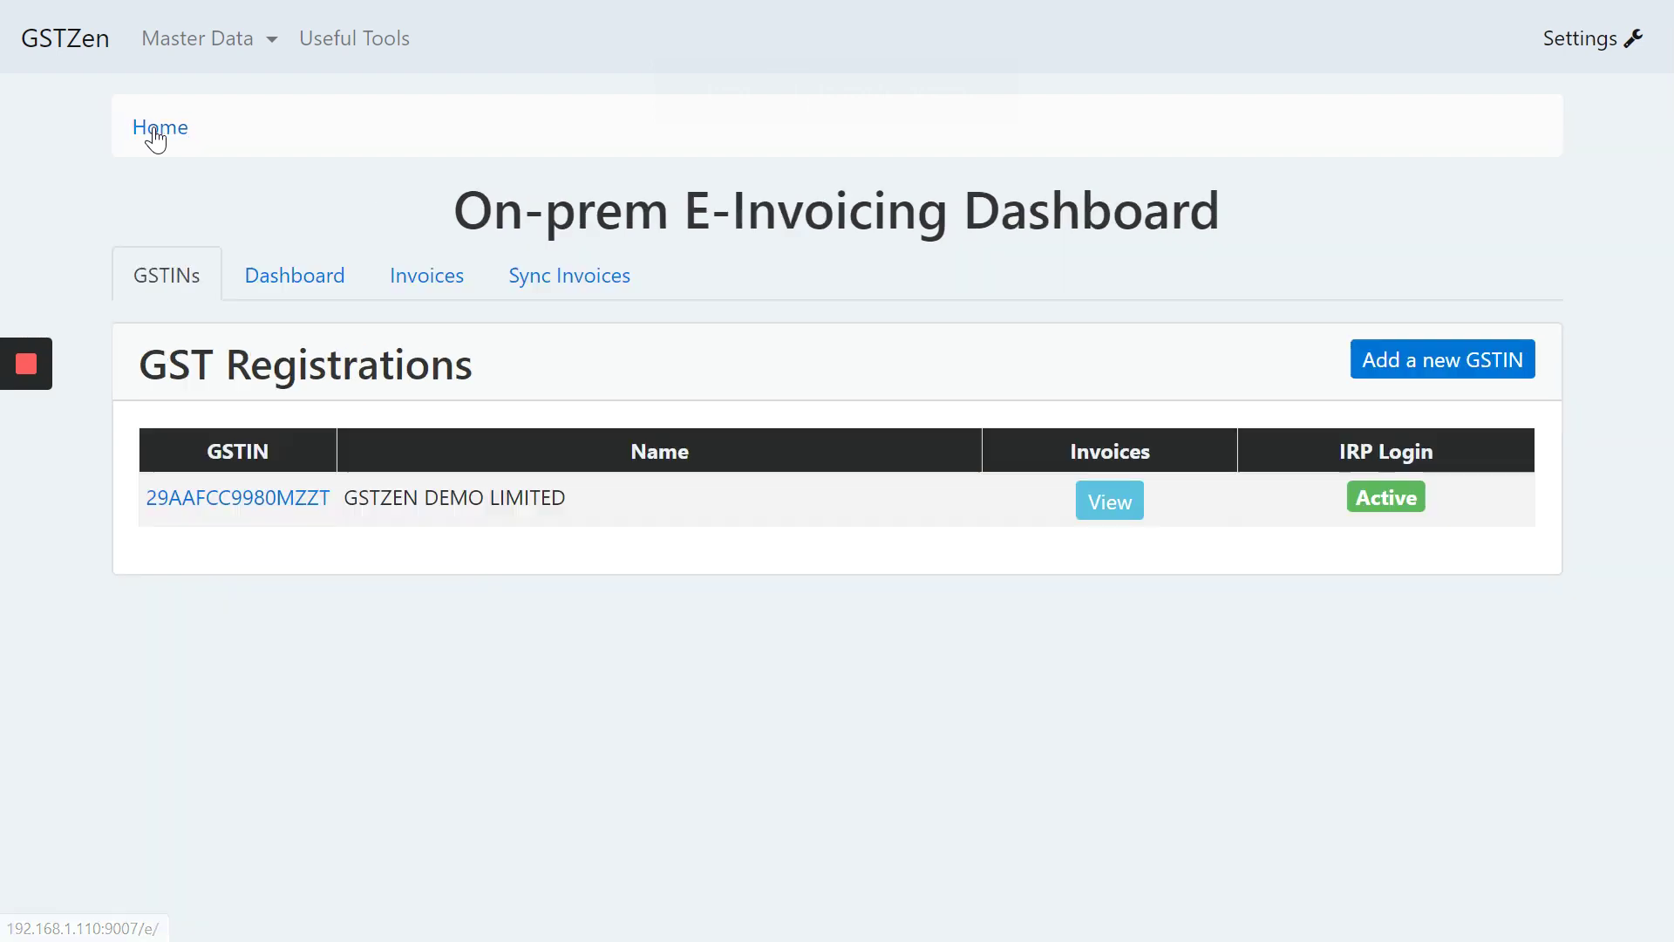
{"action": "left_click", "coordinate": [561, 280]}
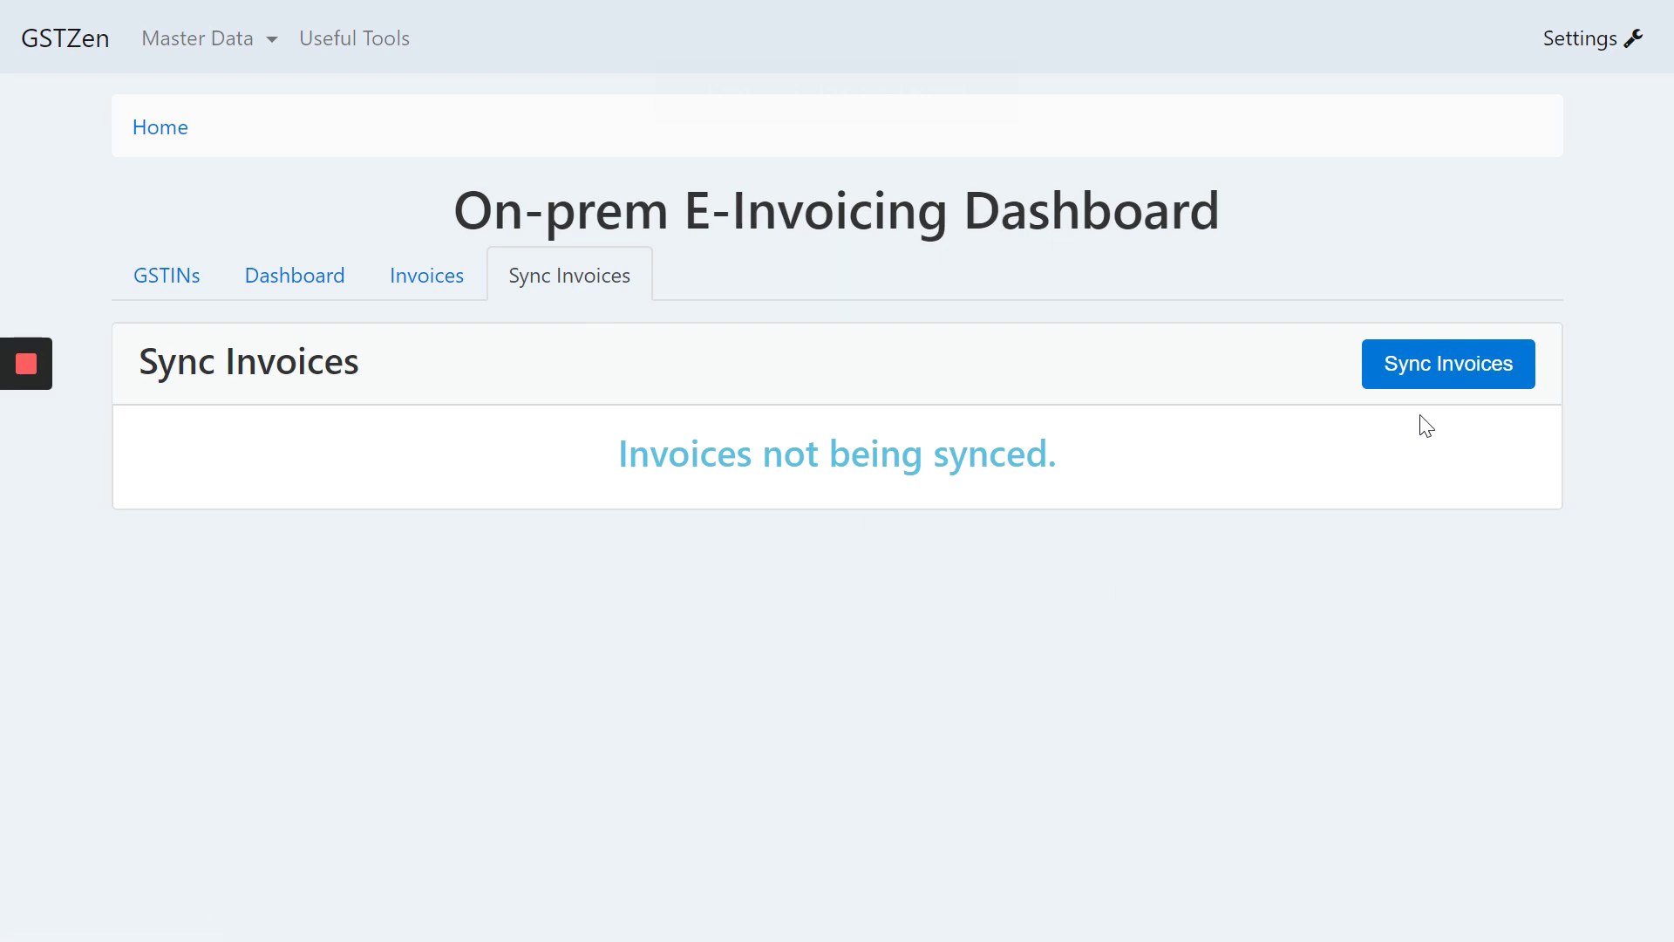
{"action": "left_click", "coordinate": [1458, 364]}
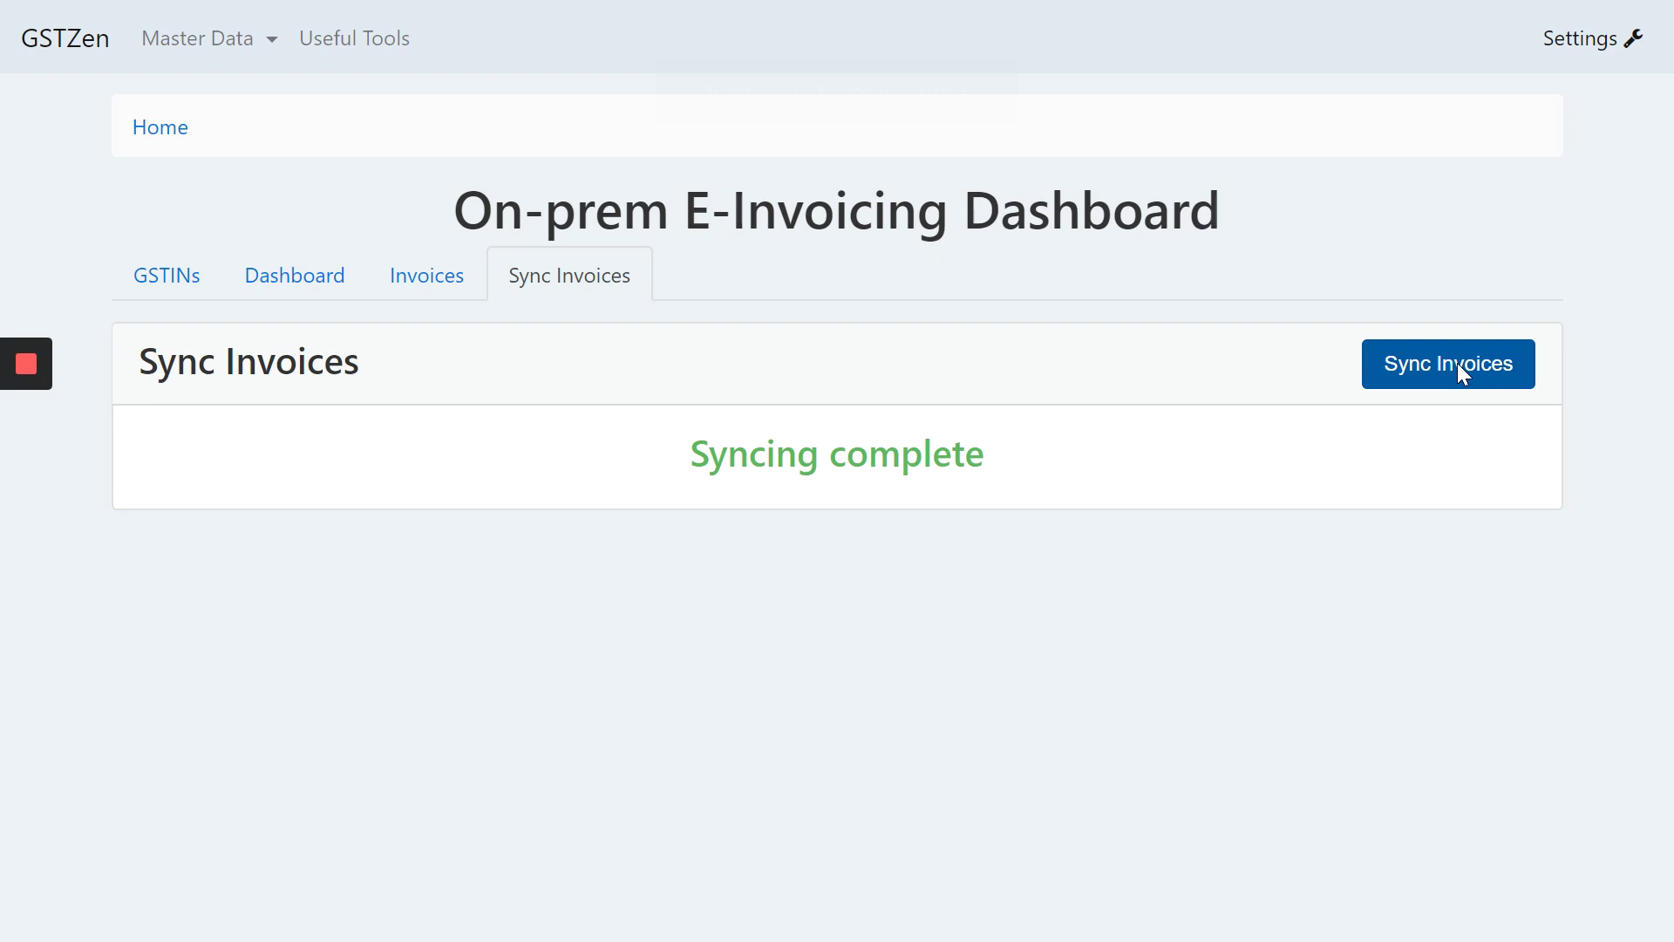
- Check document counts (75 generated, none pending) and the recent invoices' green check statuses
{"action": "left_click", "coordinate": [433, 289]}
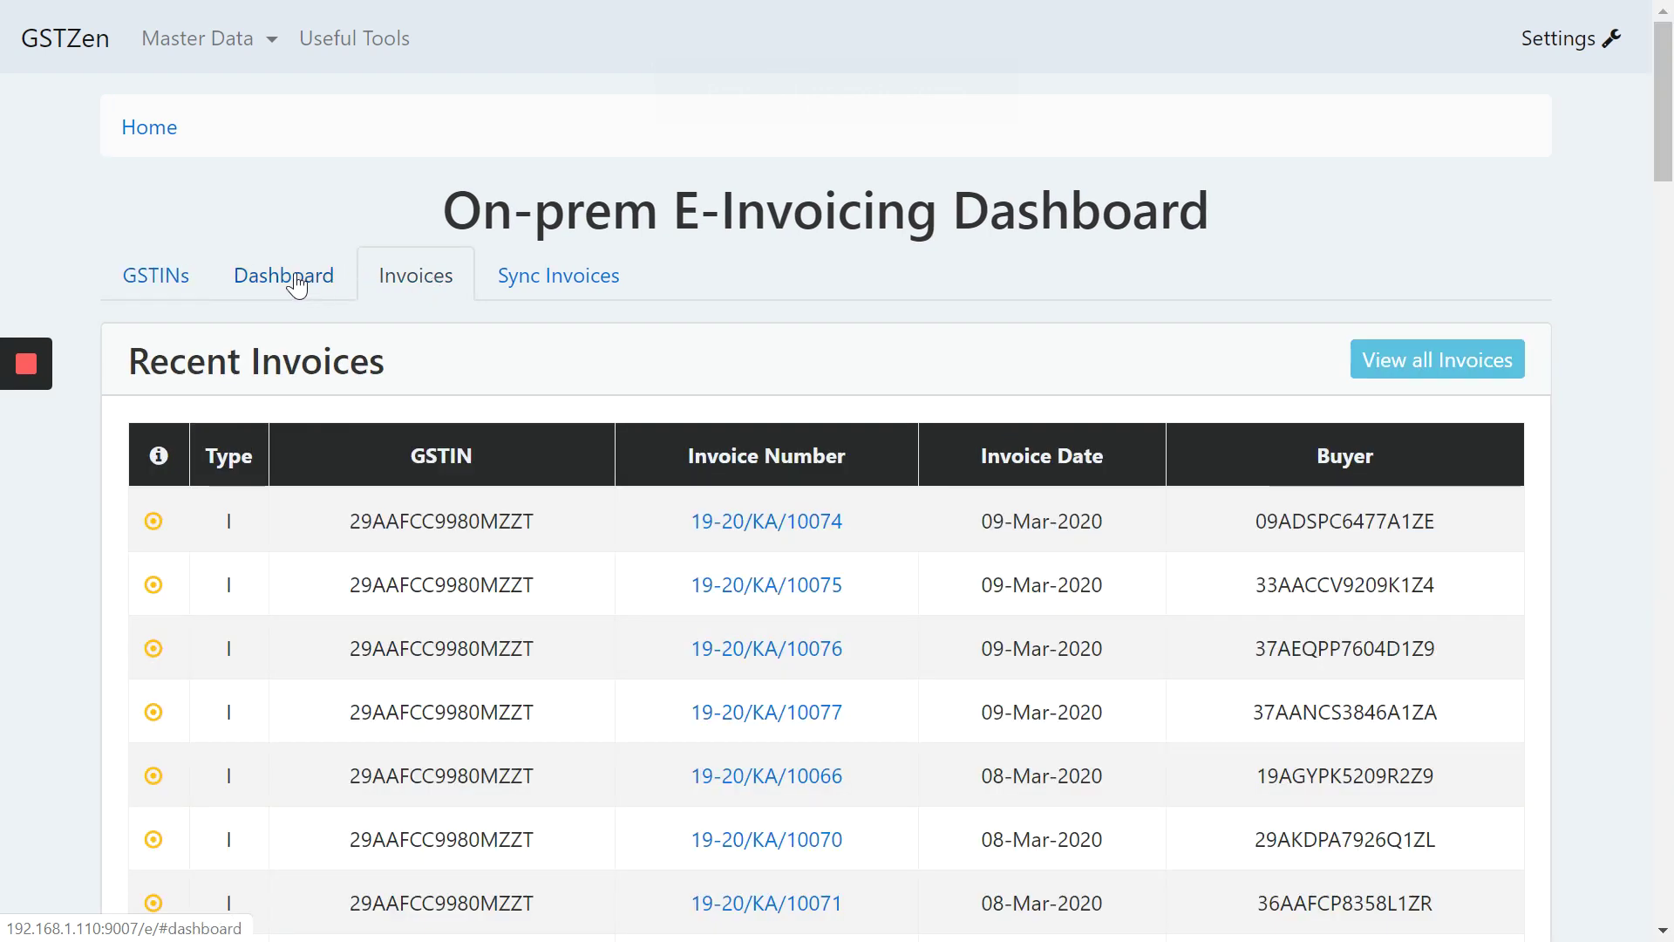
{"action": "left_click", "coordinate": [296, 285]}
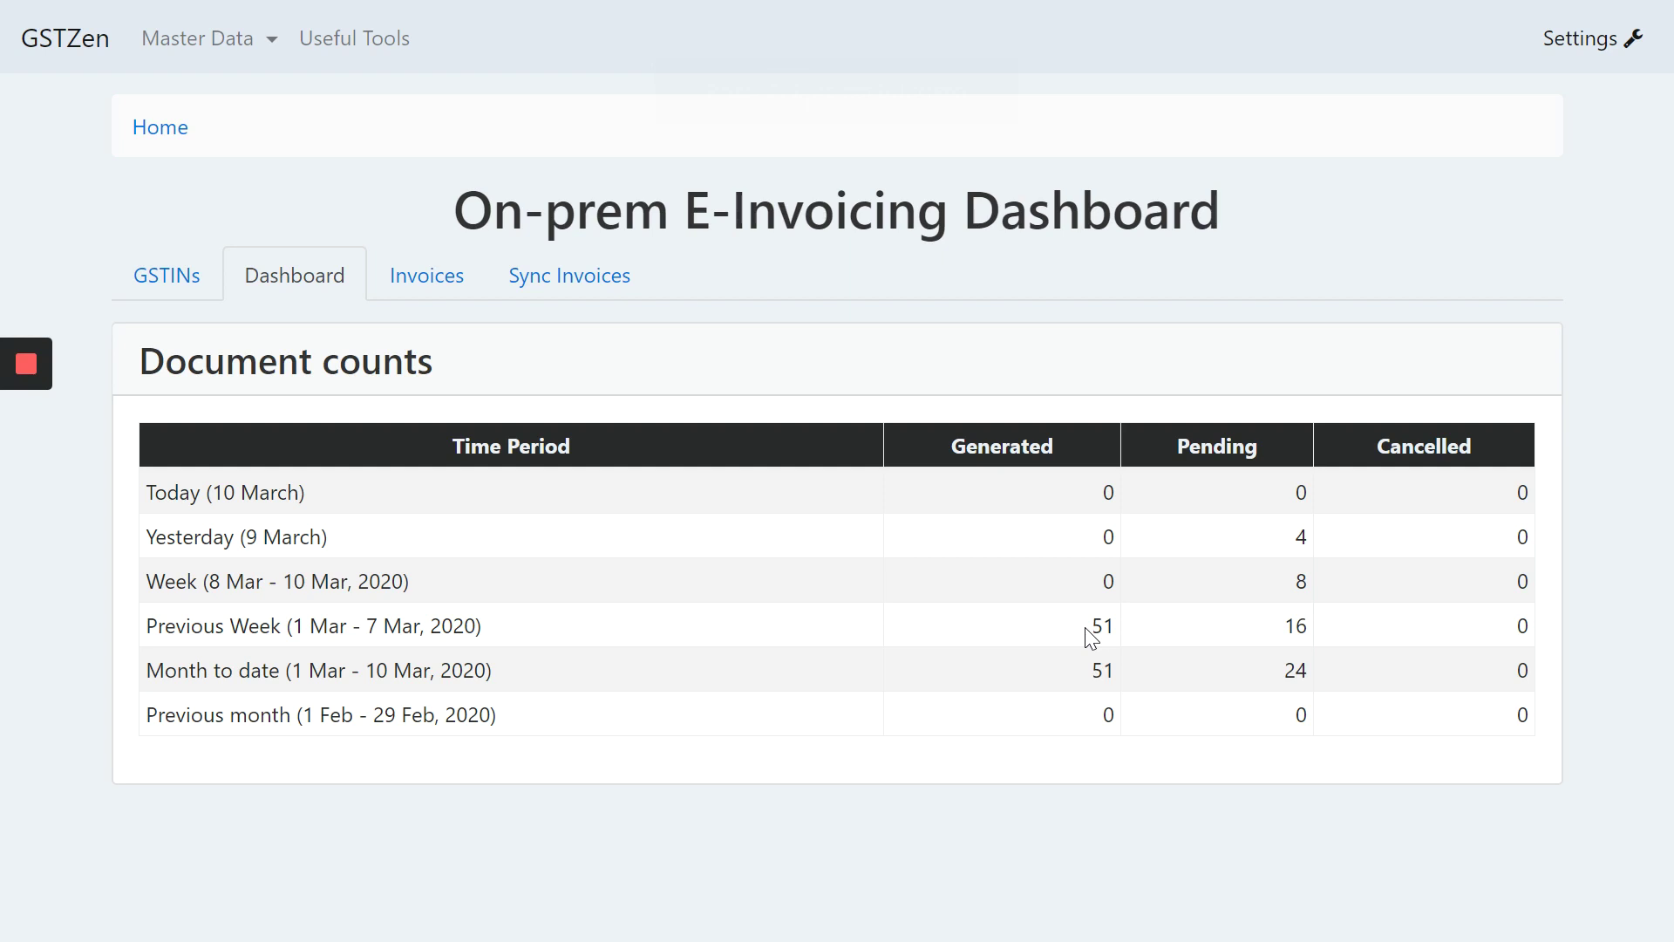
{"action": "left_click", "coordinate": [431, 298]}
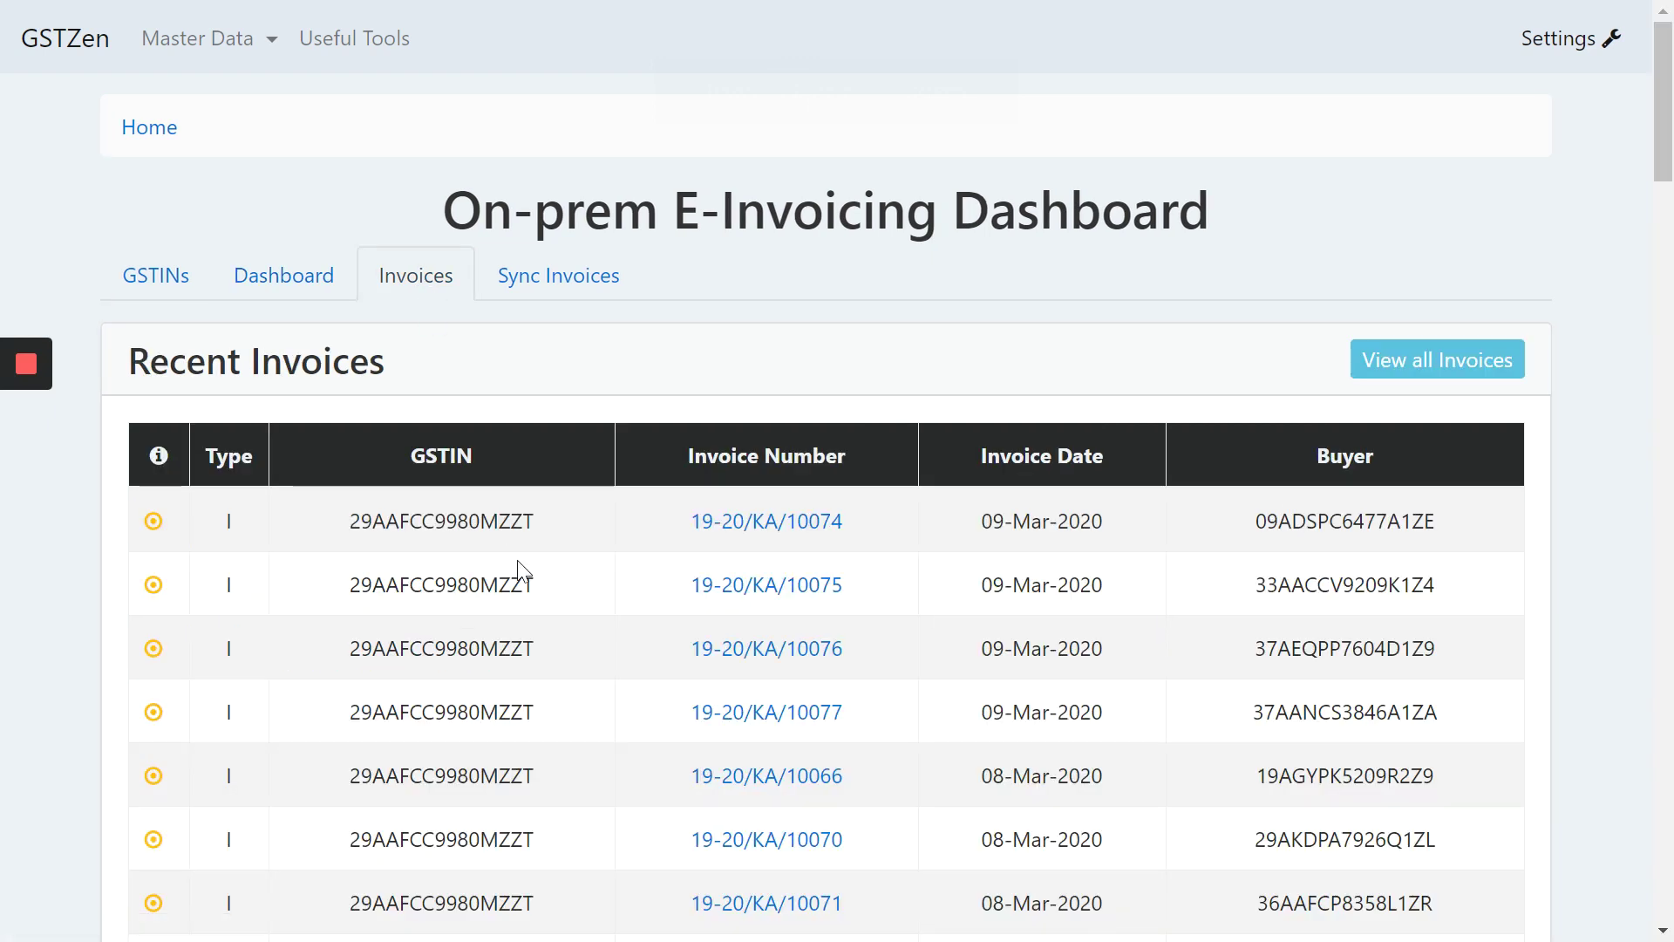
{"action": "scroll", "coordinate": [520, 571], "scroll_direction": "down", "scroll_amount": 4}
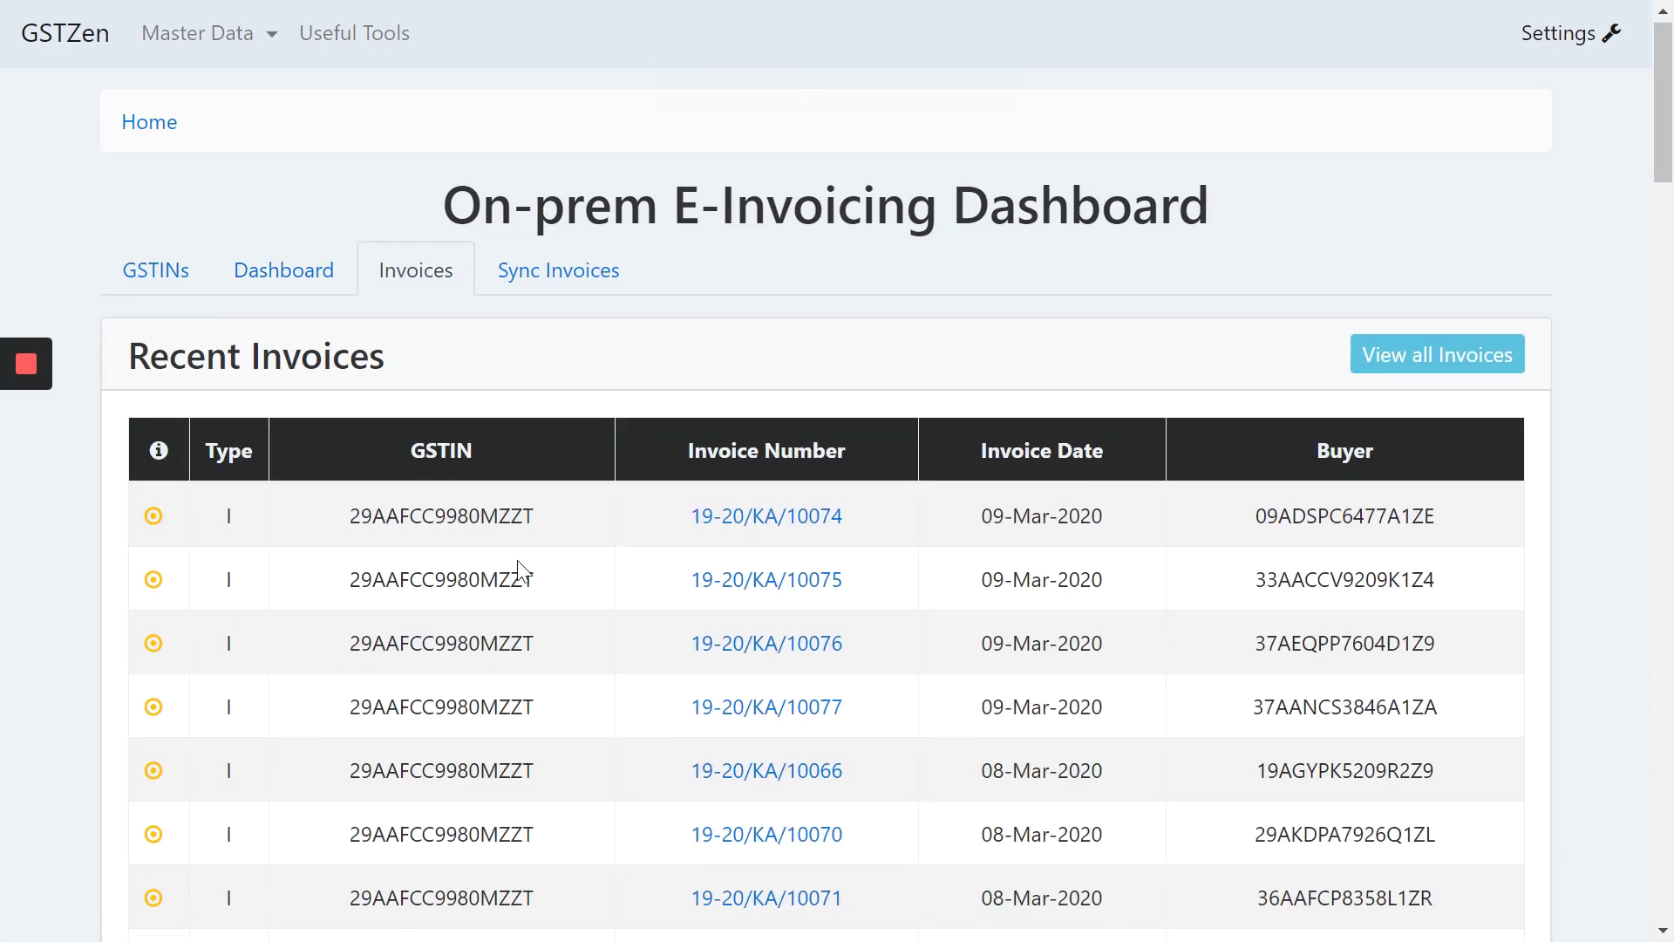
{"action": "scroll", "coordinate": [520, 571], "scroll_direction": "down", "scroll_amount": 9}
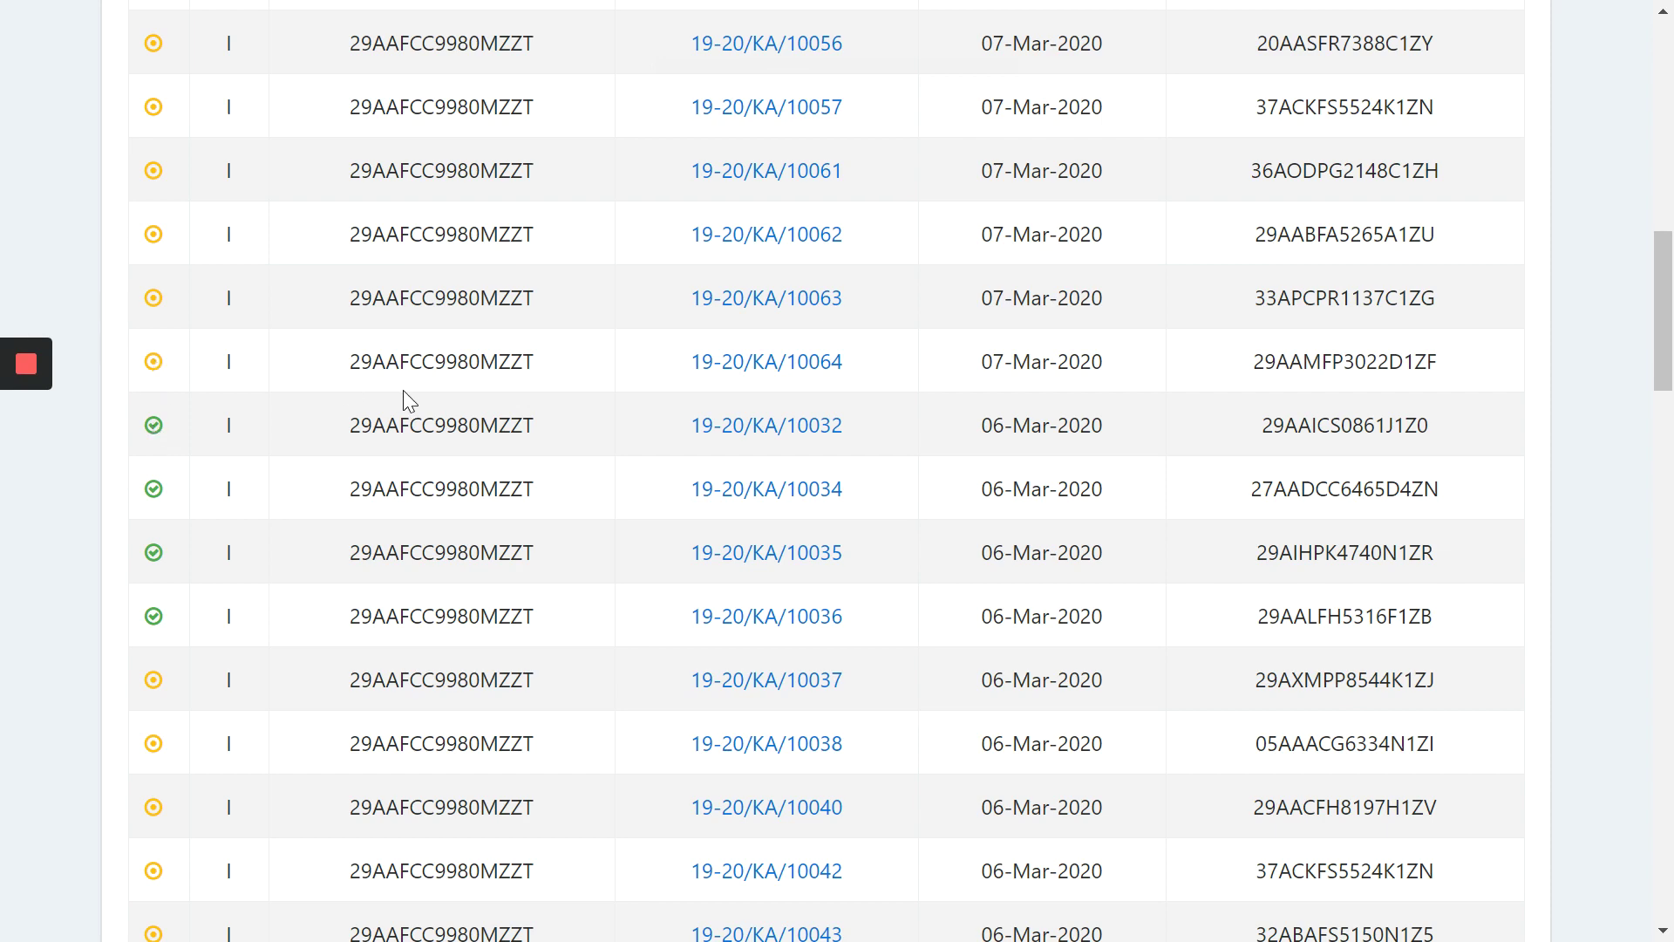
{"action": "scroll", "coordinate": [404, 390], "scroll_direction": "up", "scroll_amount": 13}
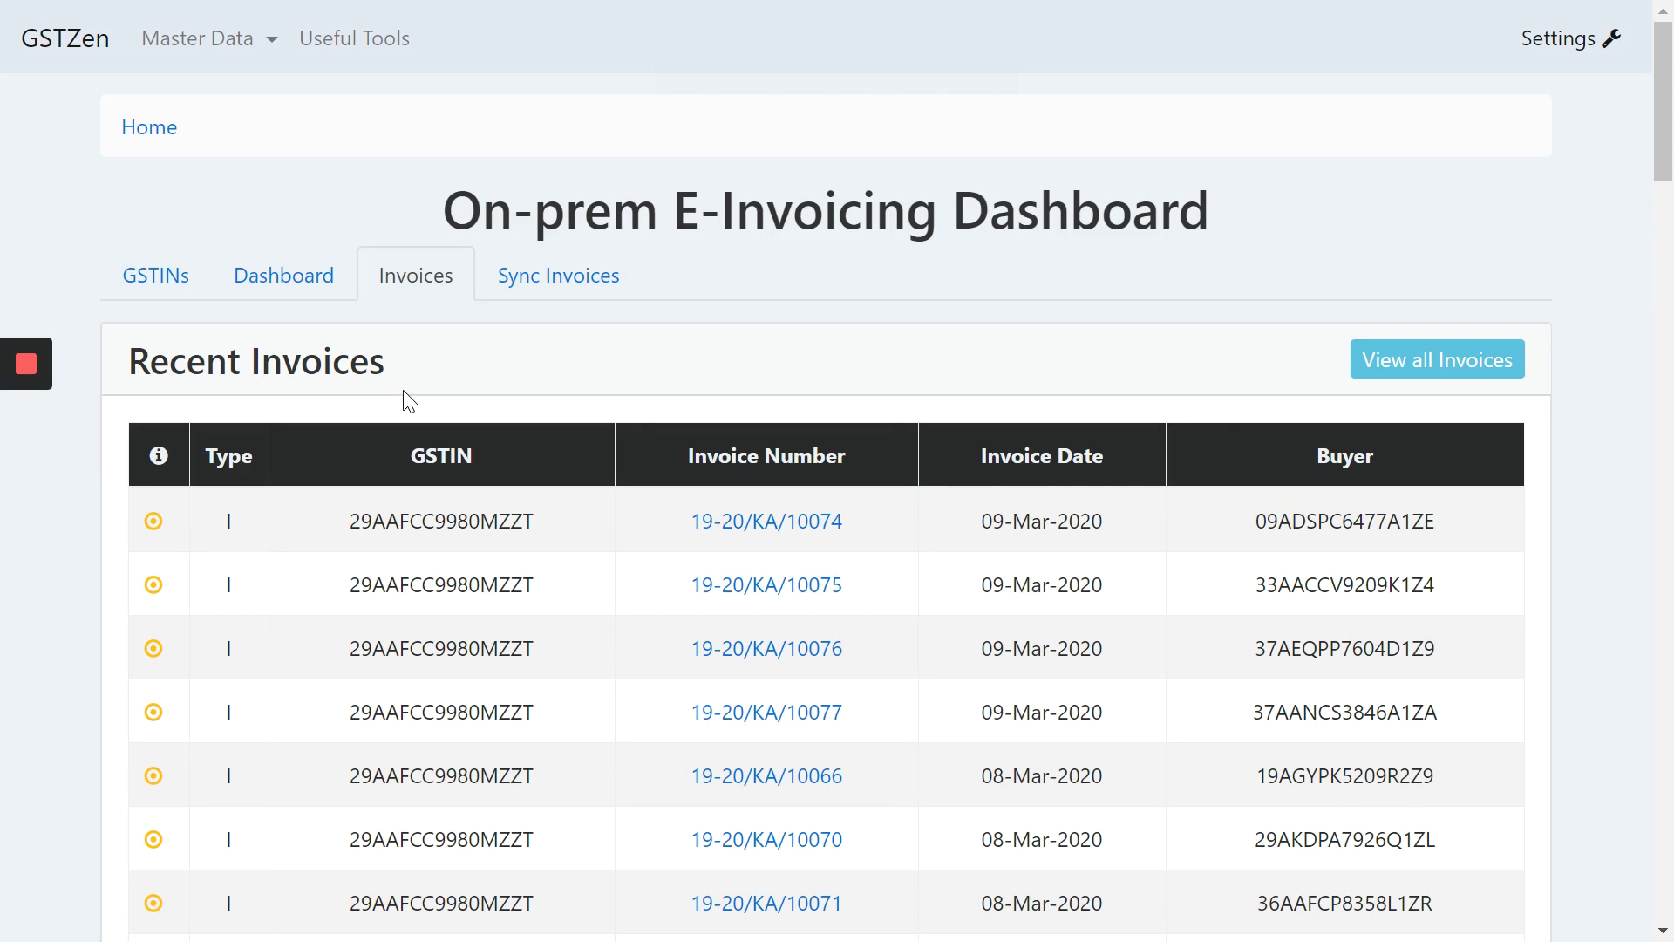
{"action": "left_click", "coordinate": [299, 277]}
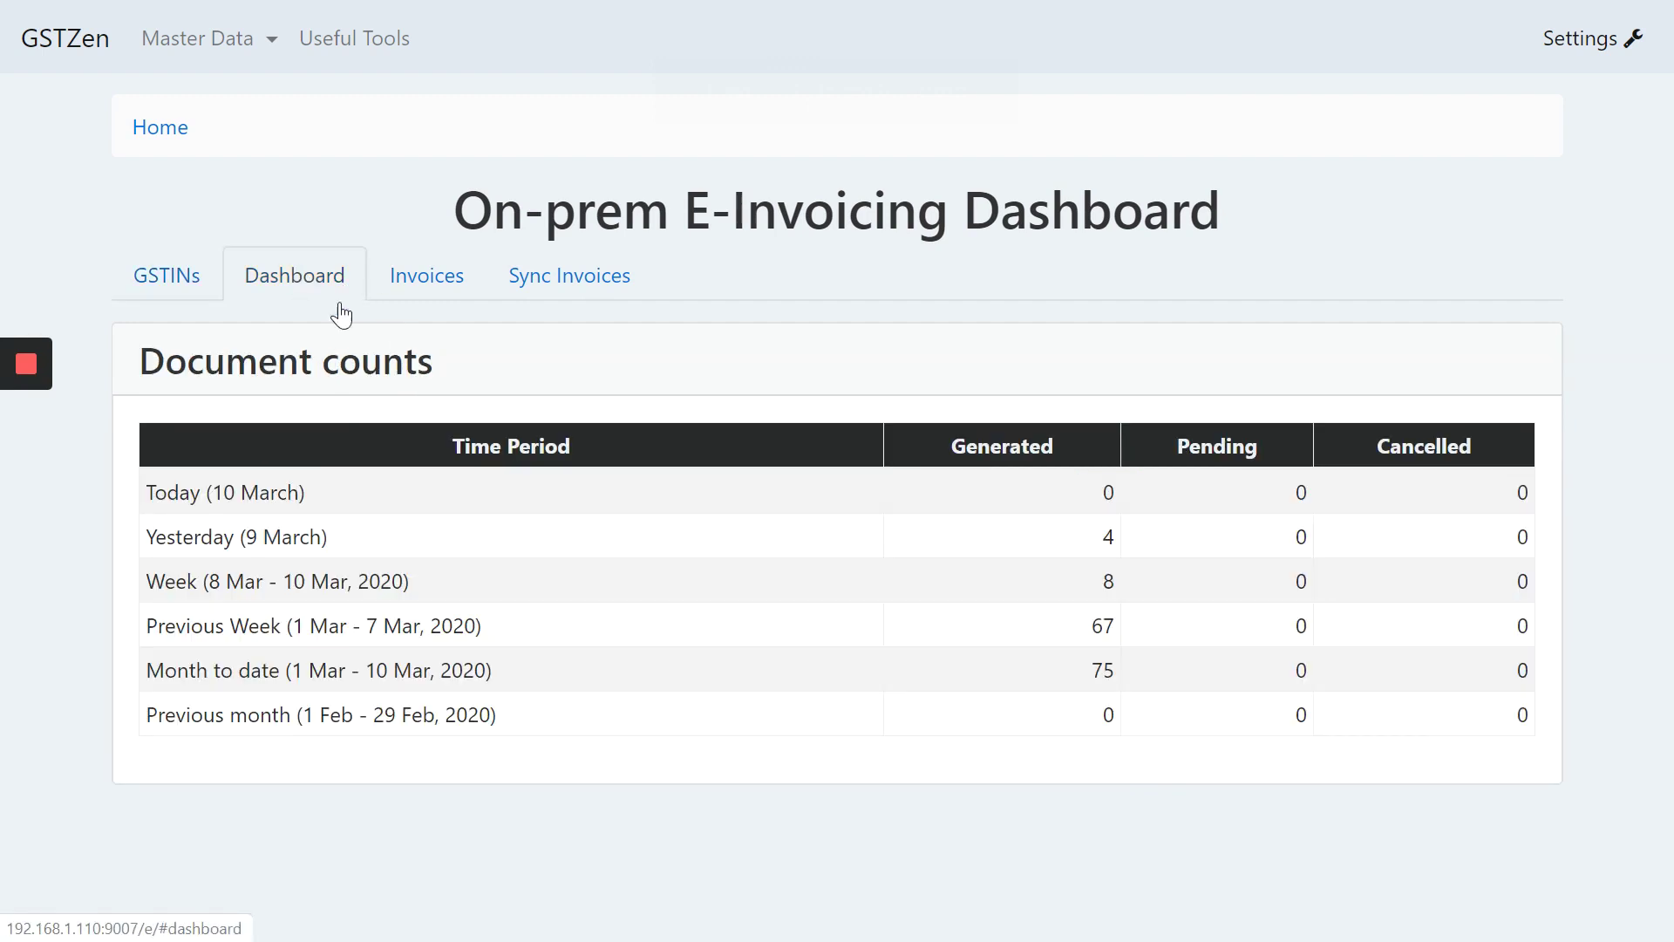
{"action": "left_click", "coordinate": [447, 285]}
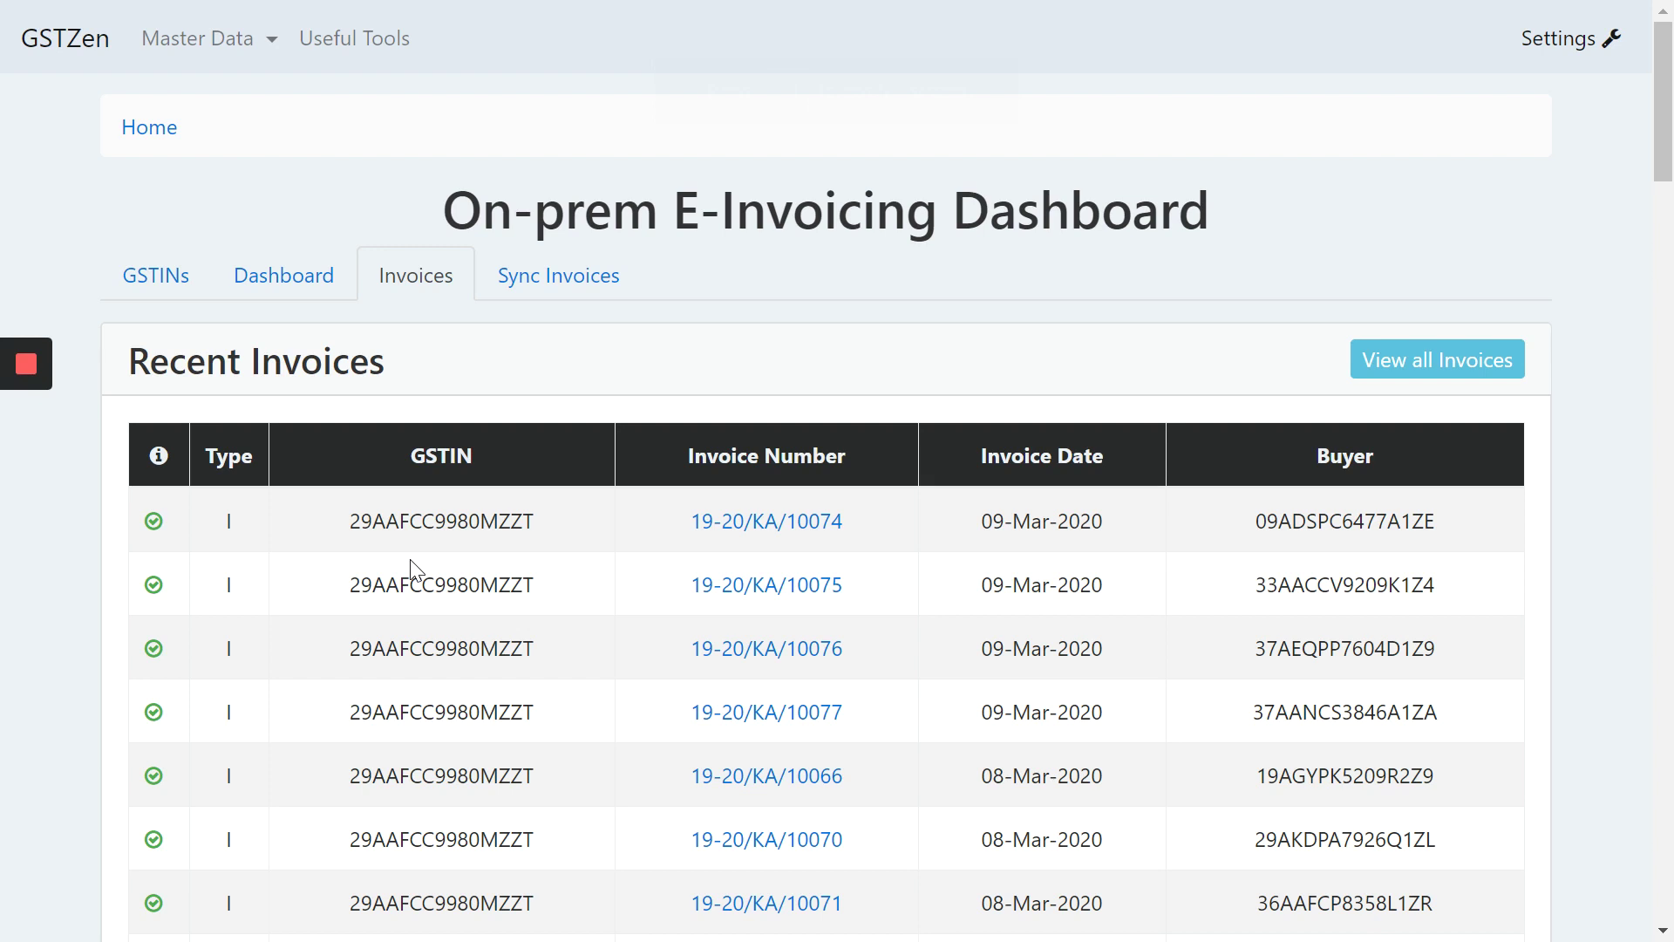
- View invoice 19-20/KA/10074's e-invoice PDF with QR code, then advance to the Get in touch slide
{"action": "left_click", "coordinate": [774, 534]}
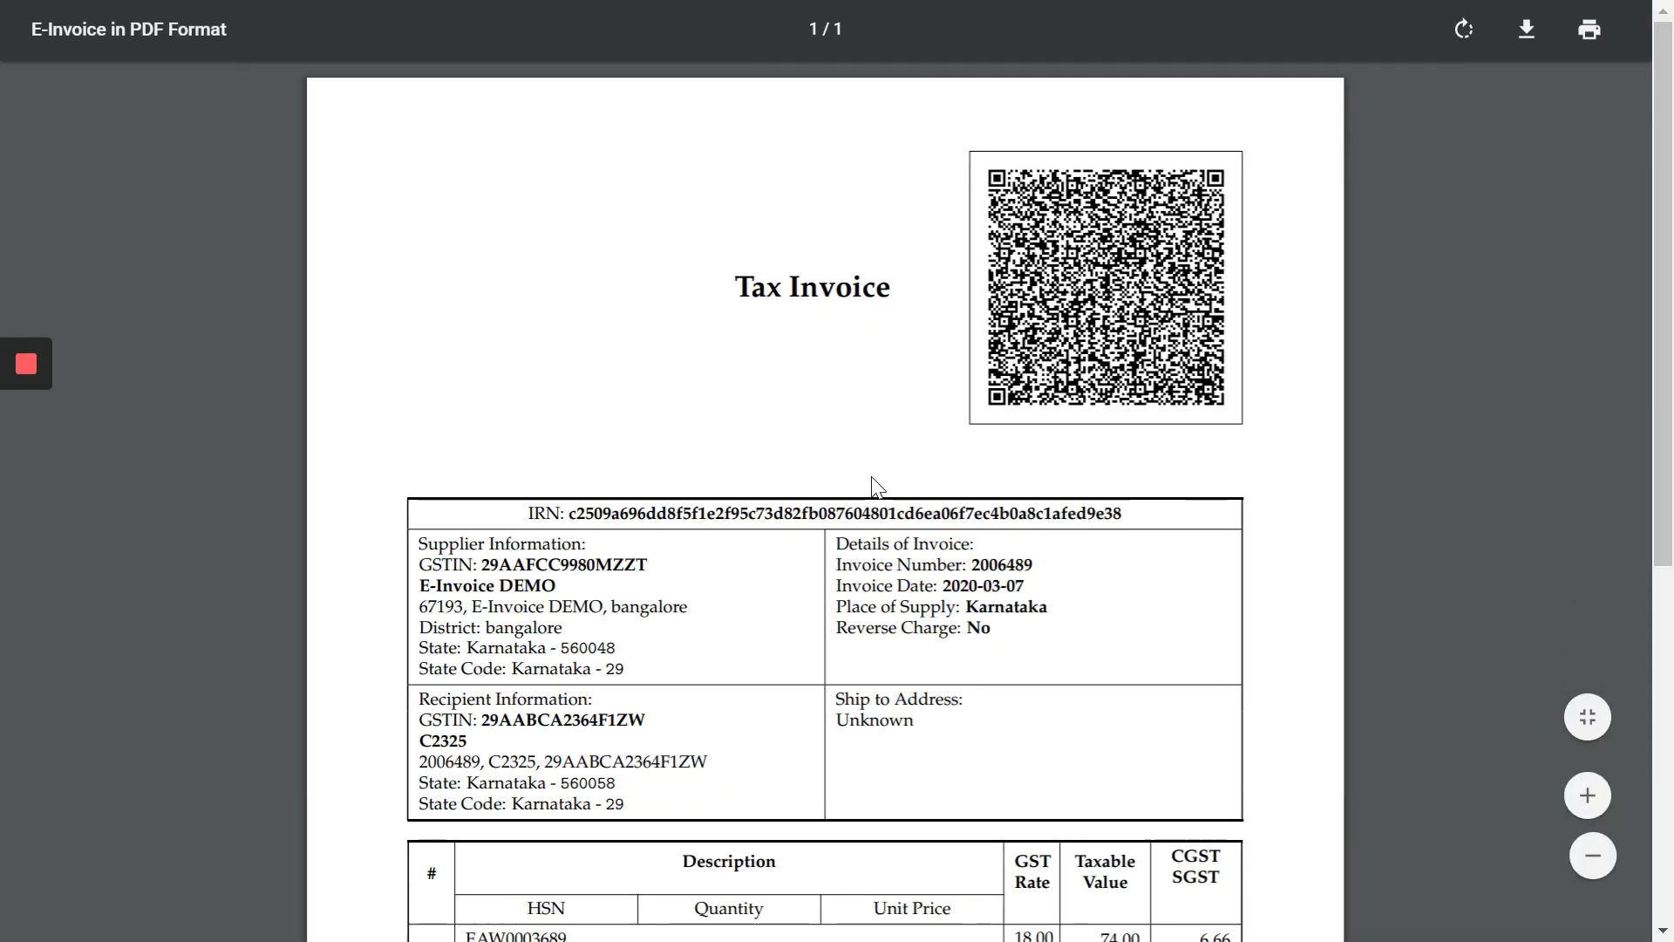
{"action": "scroll", "coordinate": [984, 607], "scroll_direction": "down", "scroll_amount": 1}
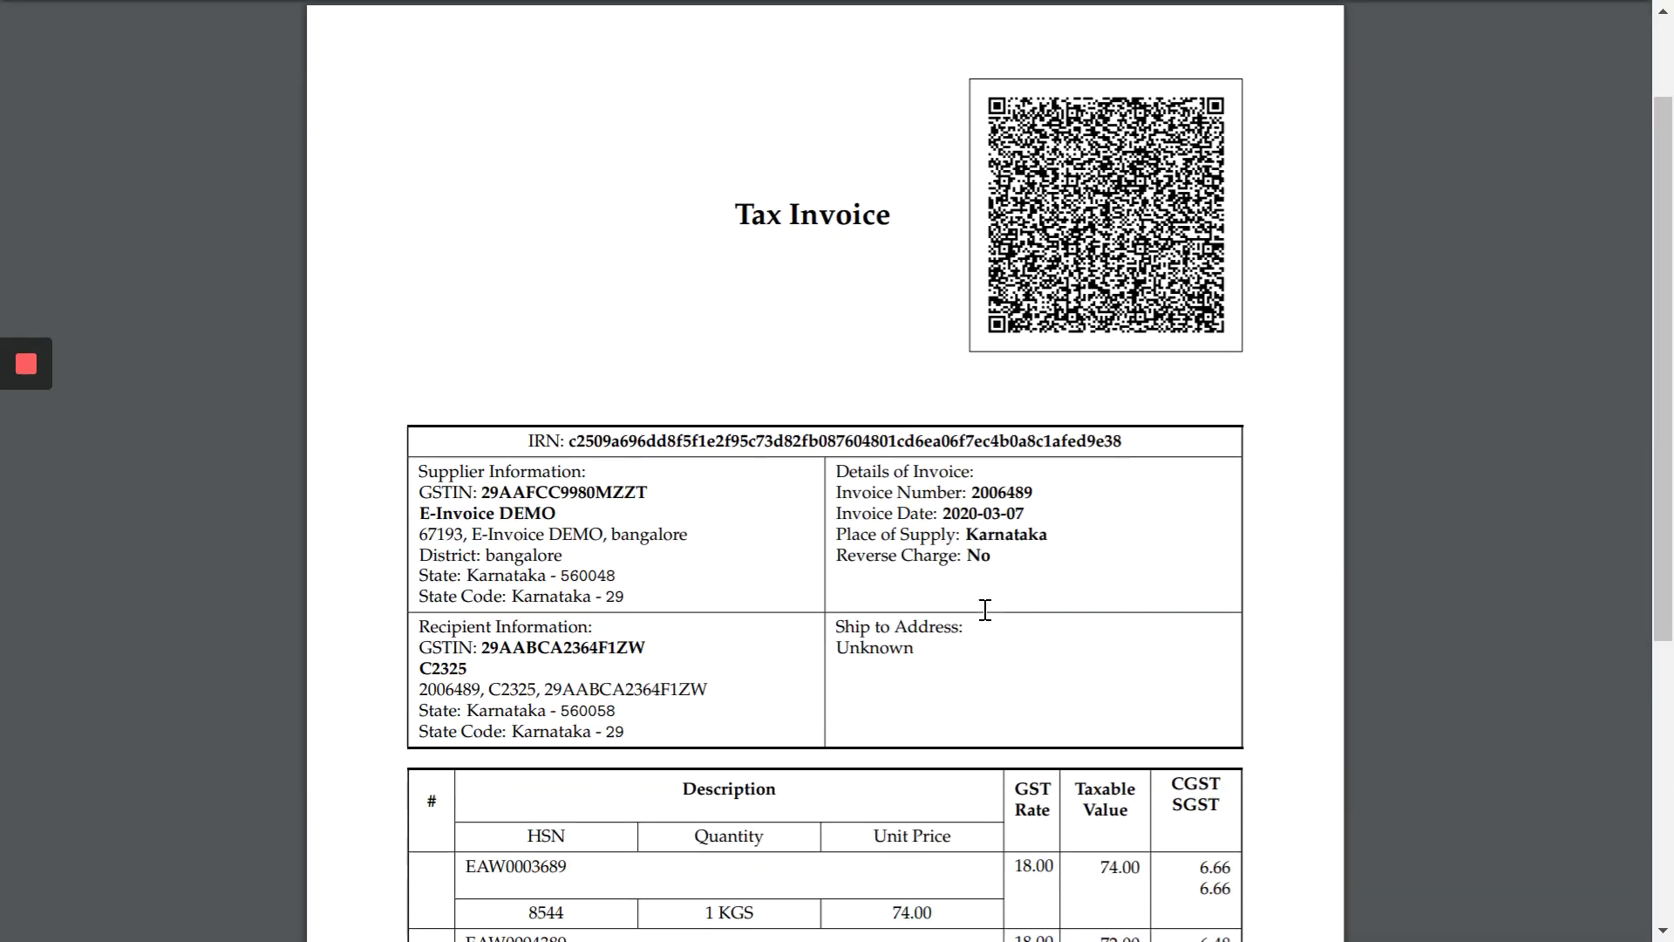
{"action": "scroll", "coordinate": [984, 610], "scroll_direction": "down", "scroll_amount": 5}
{"action": "scroll", "coordinate": [984, 609], "scroll_direction": "up", "scroll_amount": 6}
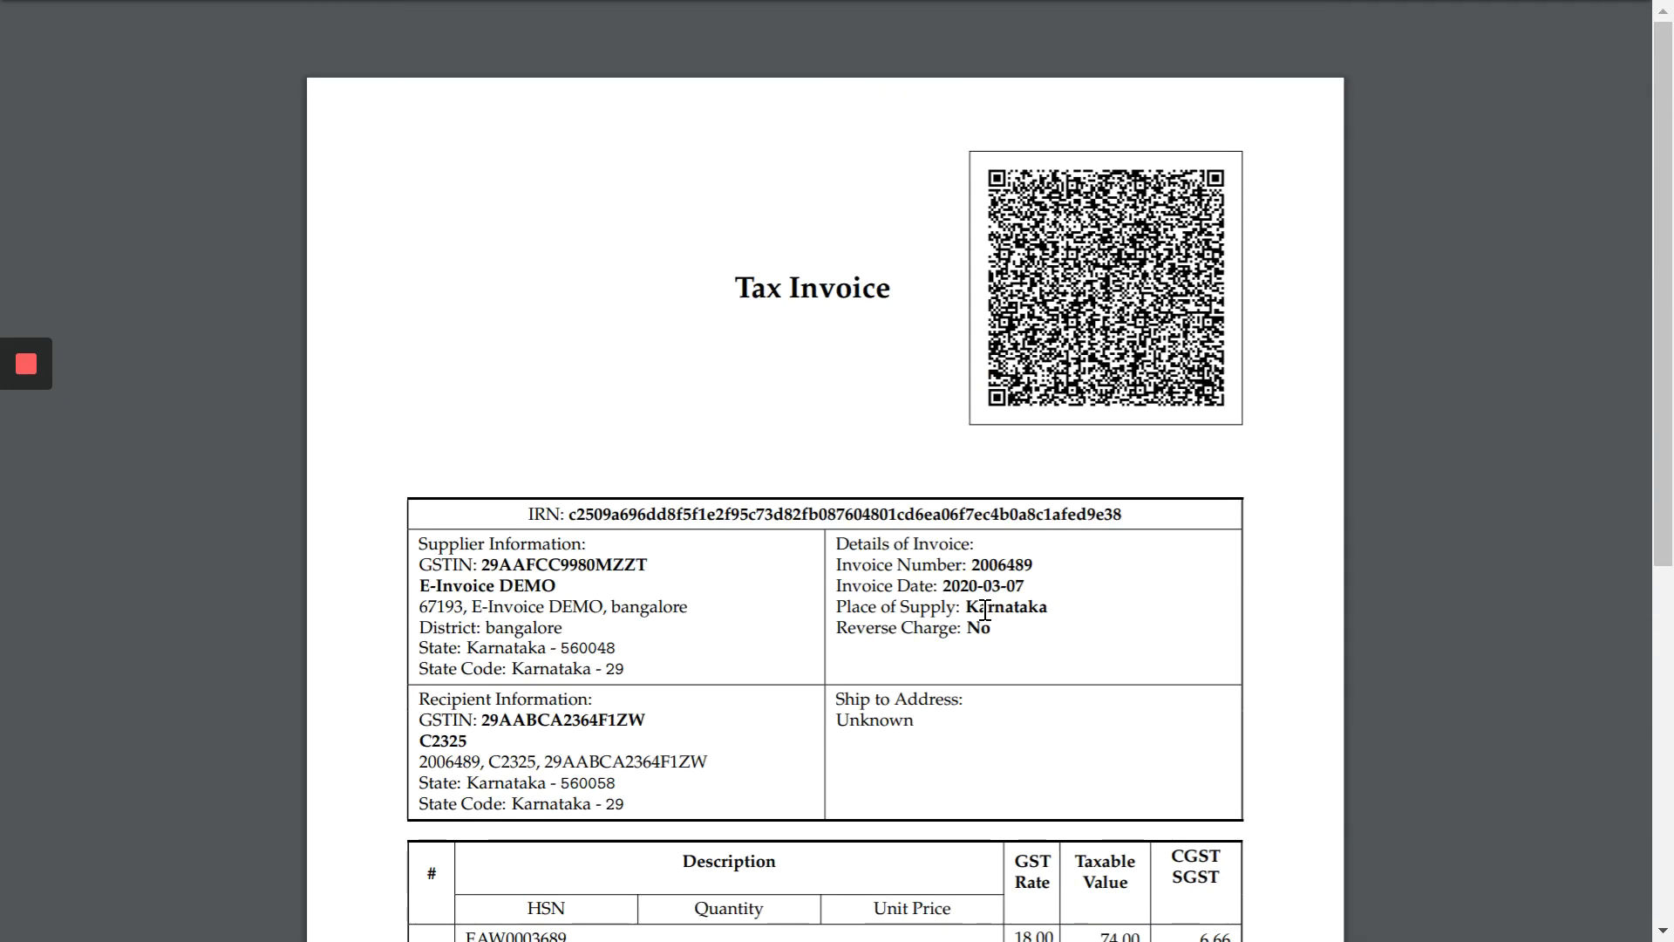
{"action": "key", "text": "alt+Tab"}
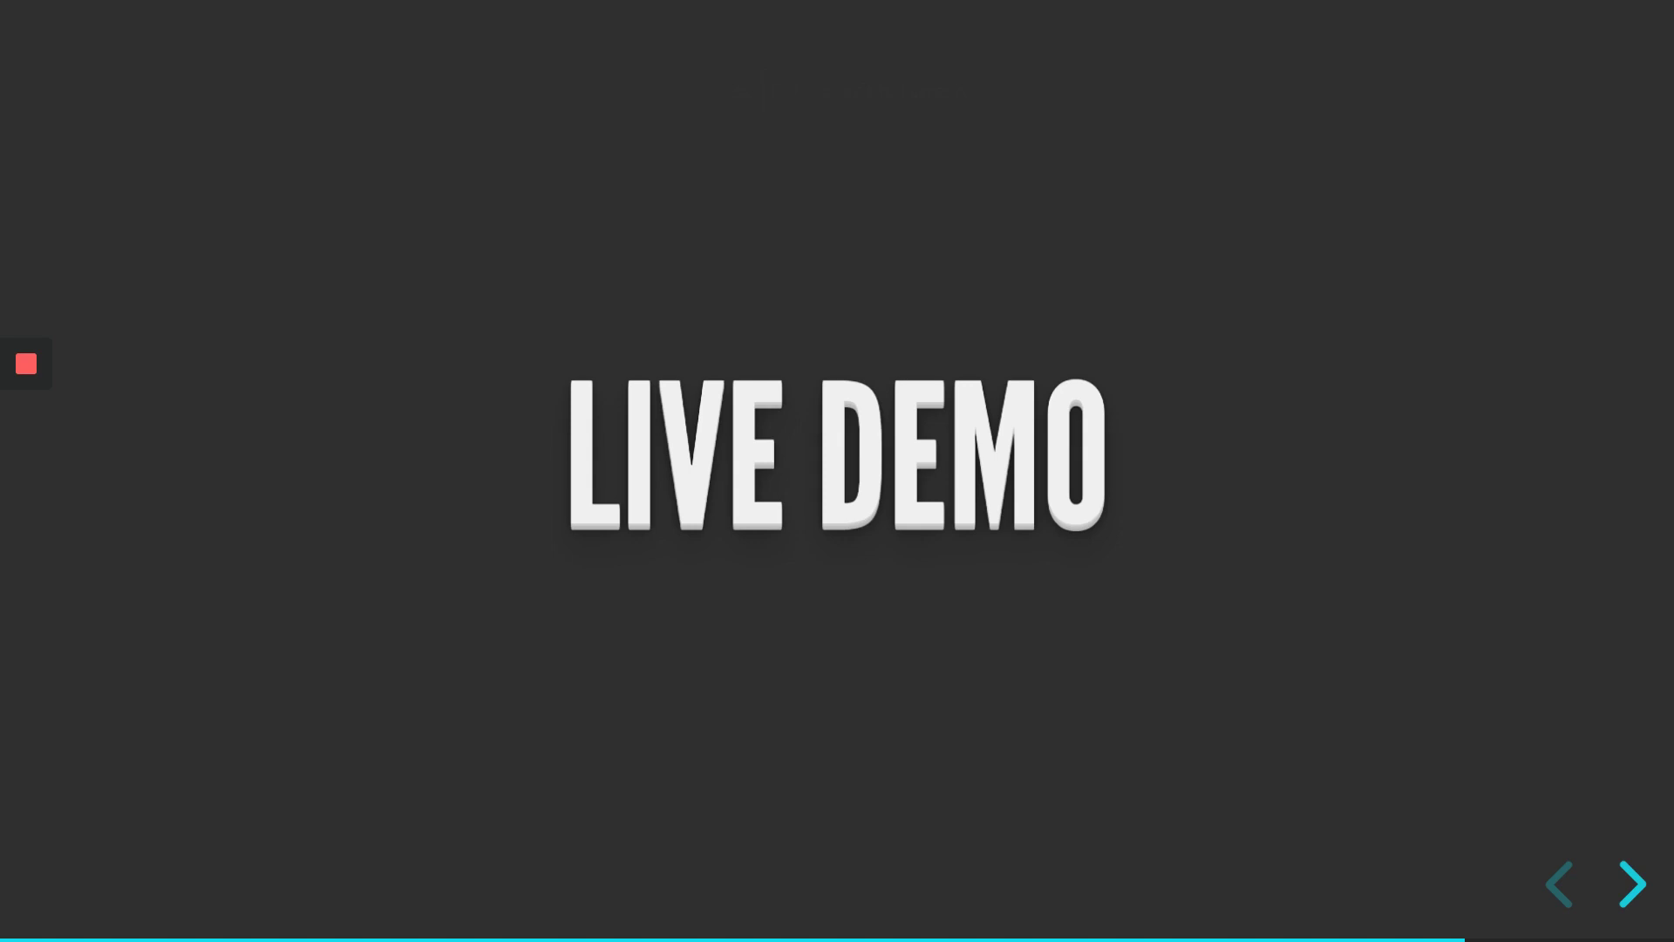
{"action": "key", "text": "Right"}
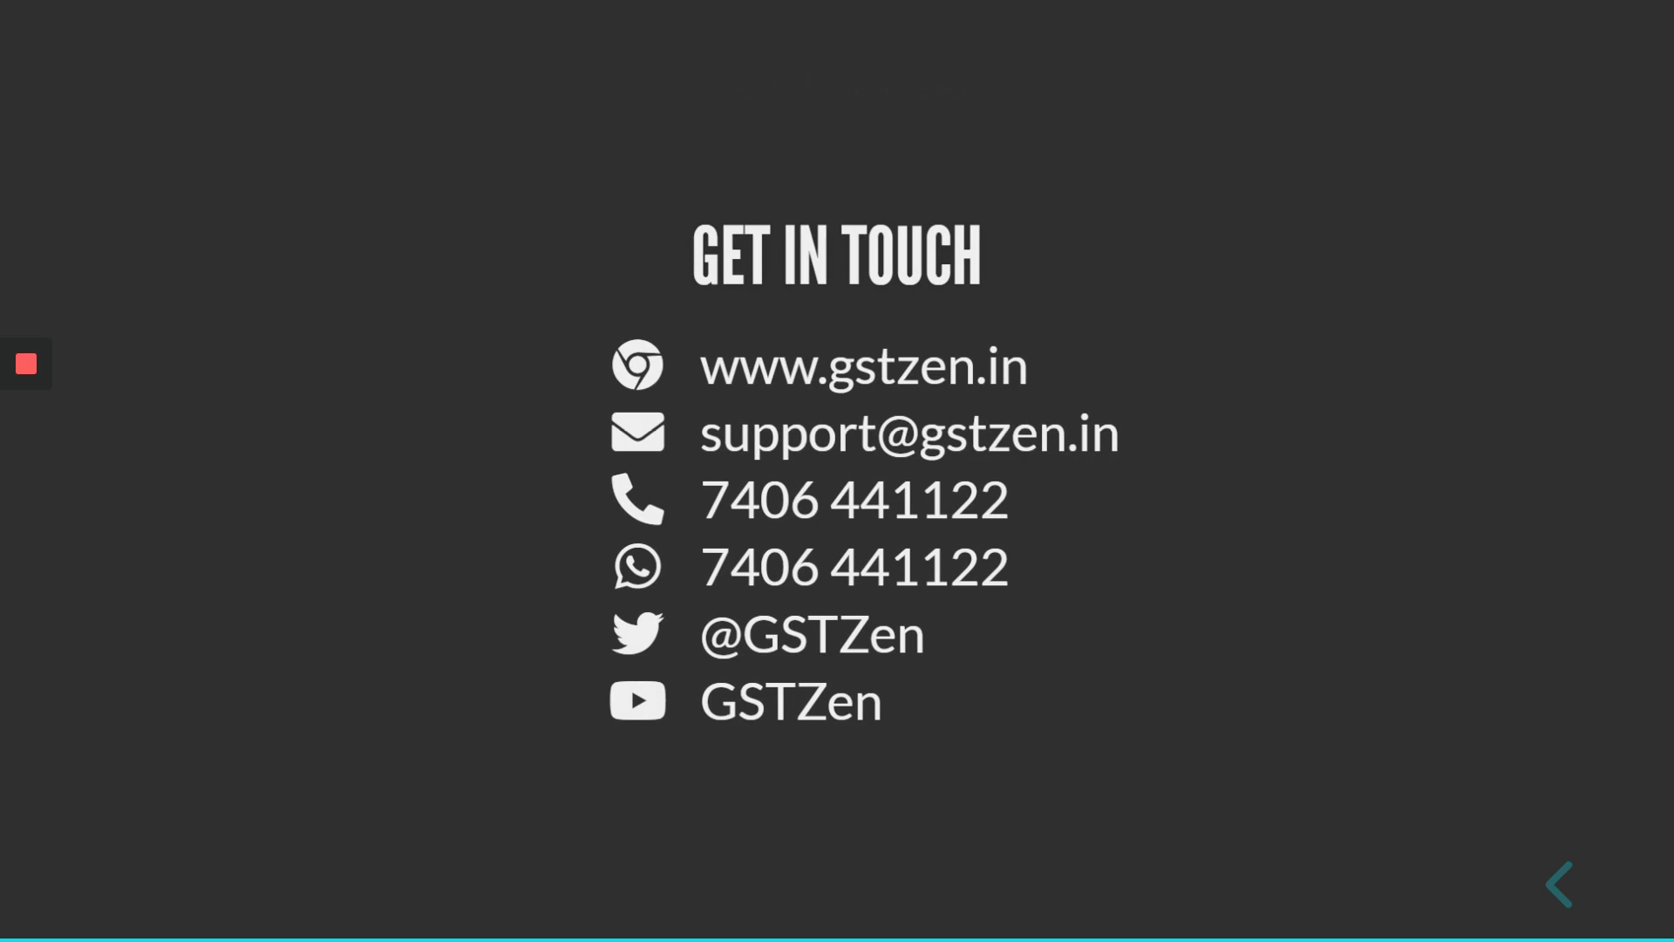